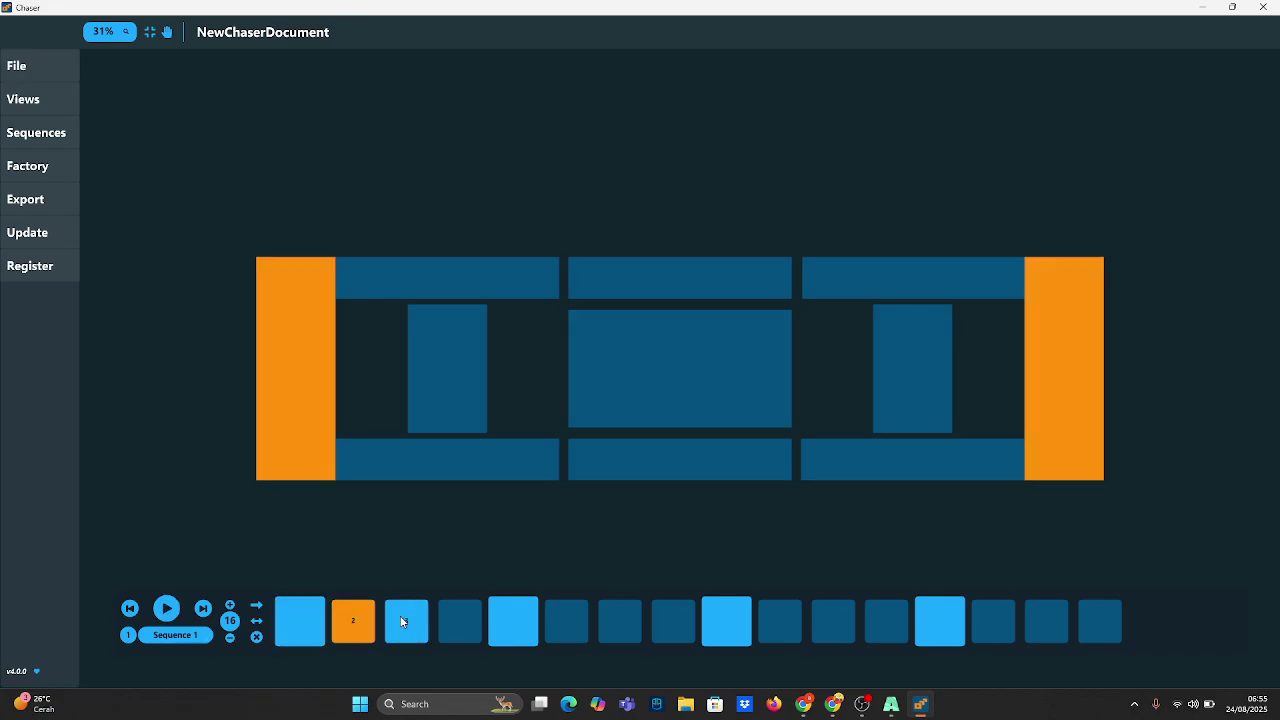
- Drop the TimerWithBorders wire effect onto Layer 2 in Resolume Arena and adjust one of its settings
key(alt+Tab)
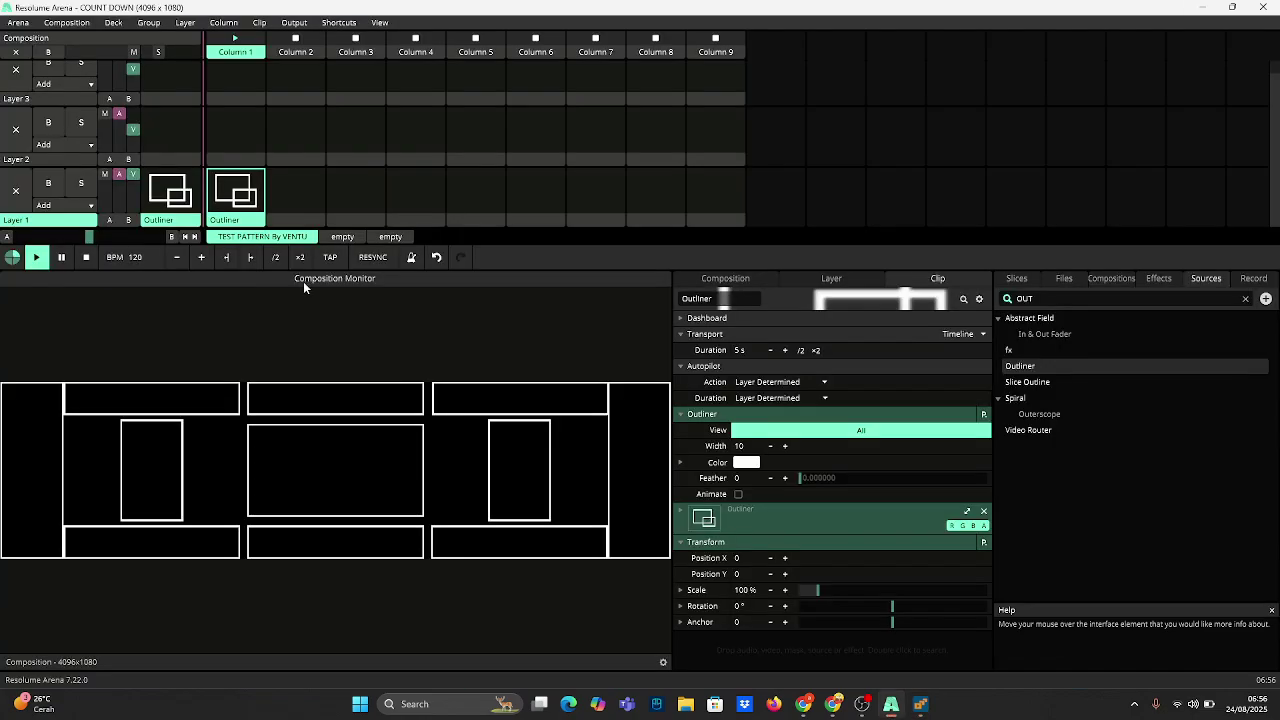
click(1055, 335)
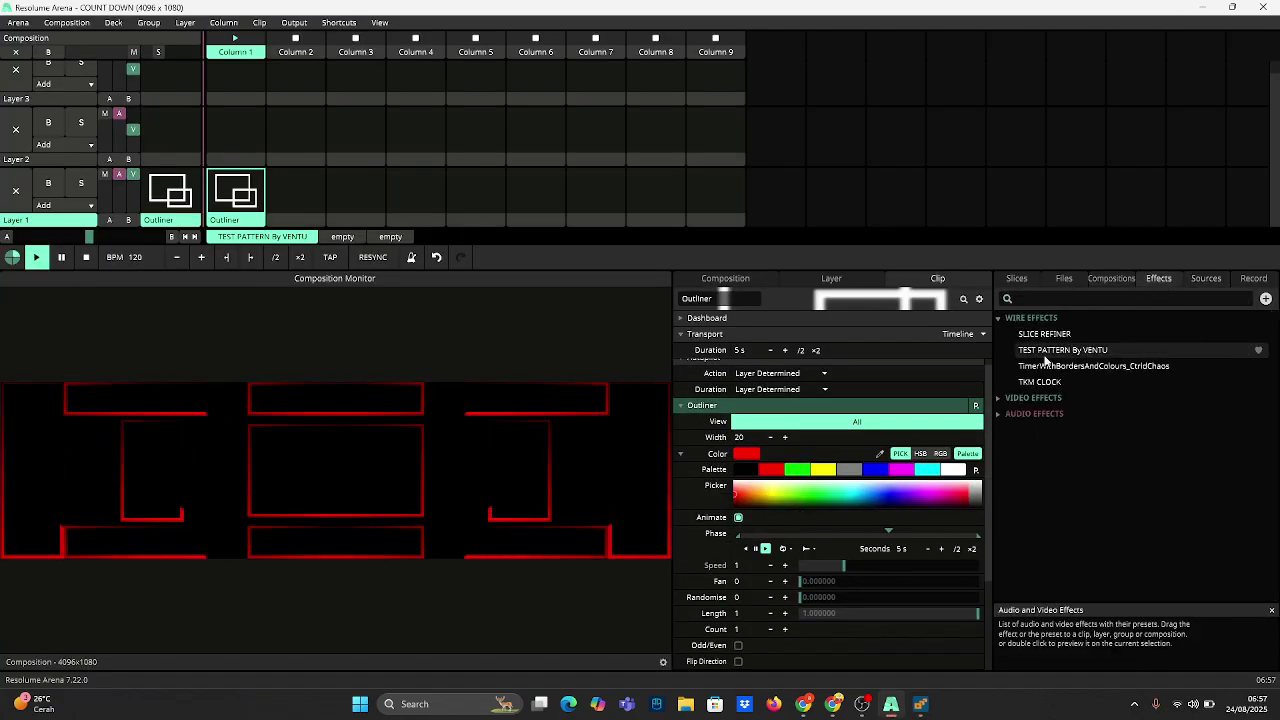
drag(1080, 365, 170, 130)
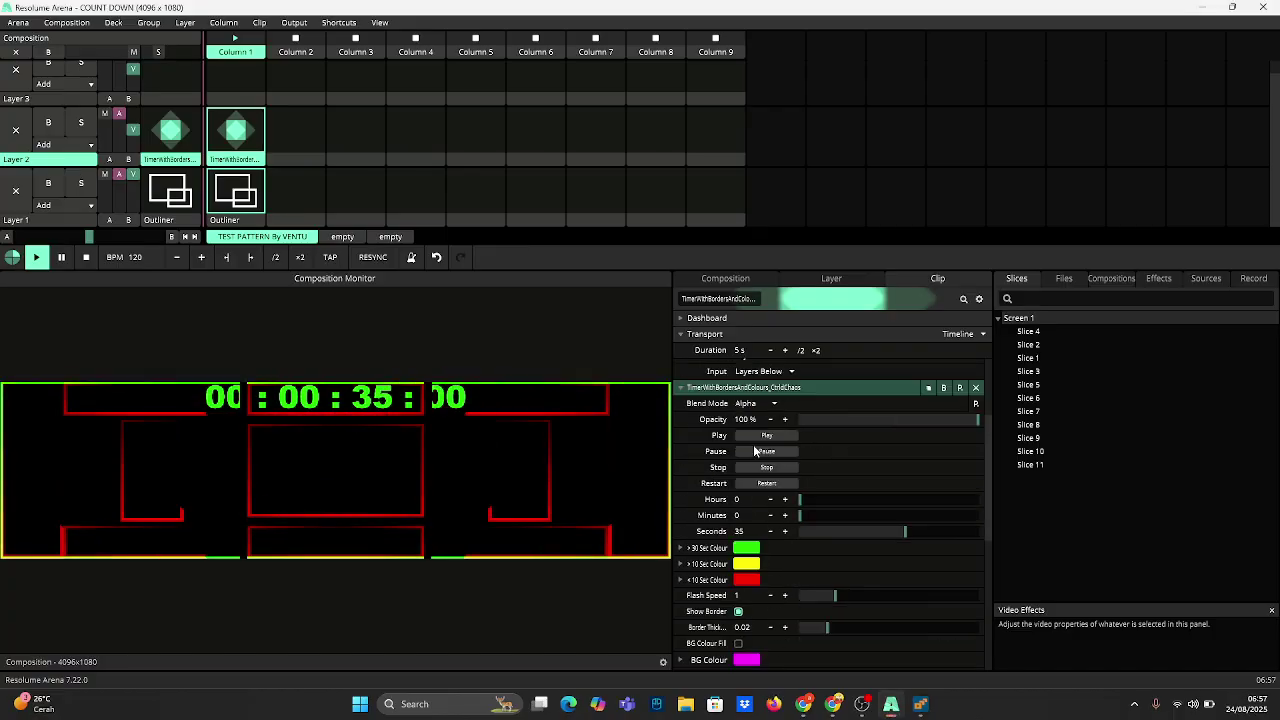
scroll(761, 497, up, 3)
drag(832, 531, 819, 533)
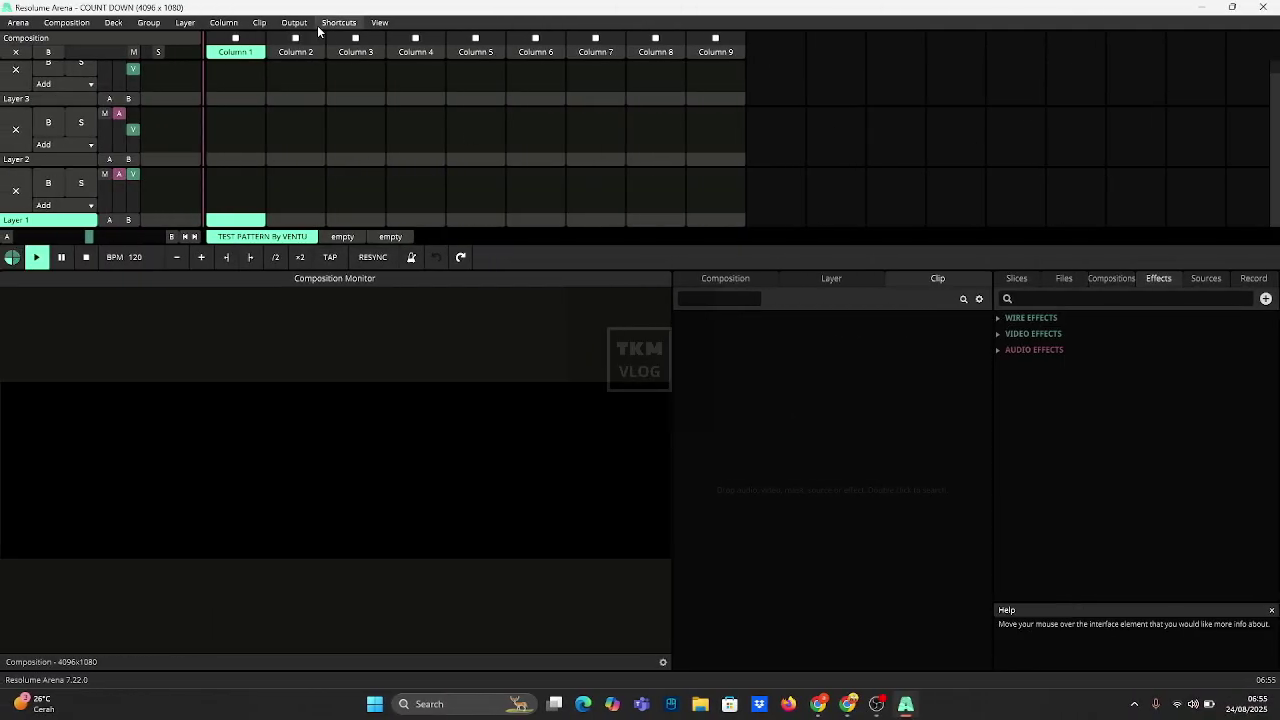
click(285, 22)
click(374, 135)
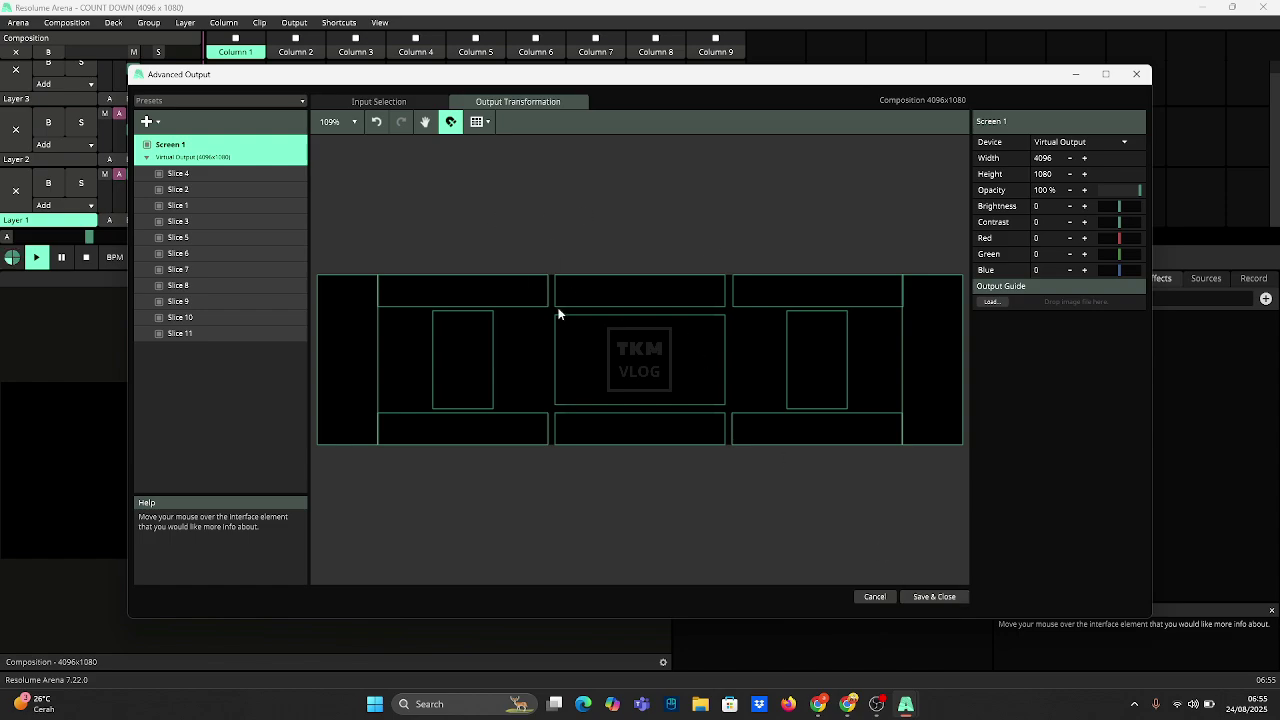
click(922, 597)
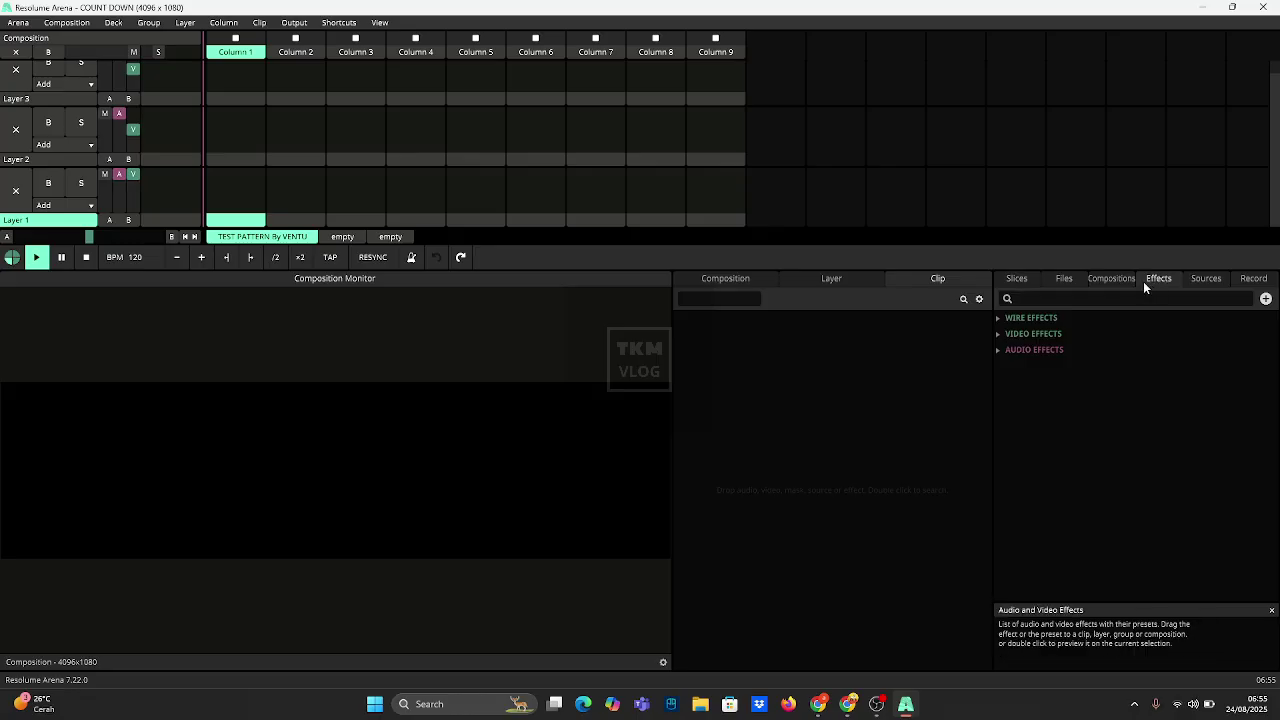
- Find the Outliner source with an 'OUT' search and load it into Layer 1's clip slots
click(997, 318)
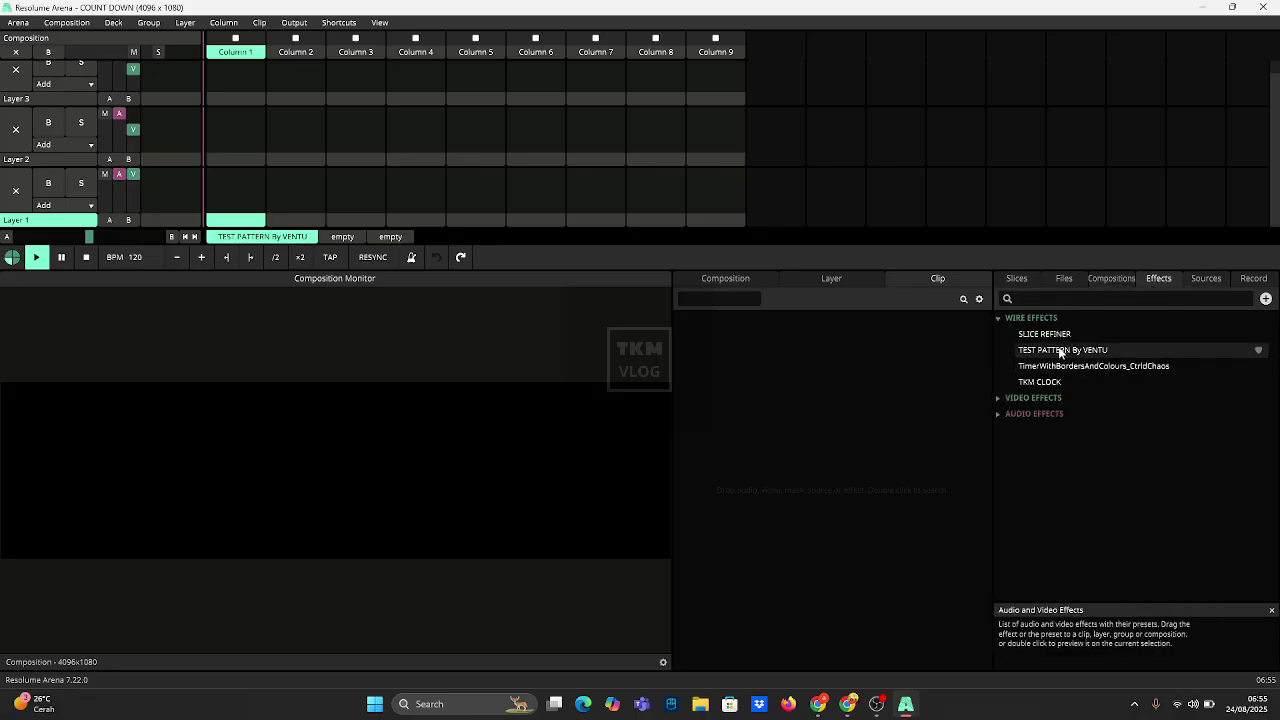
click(1205, 279)
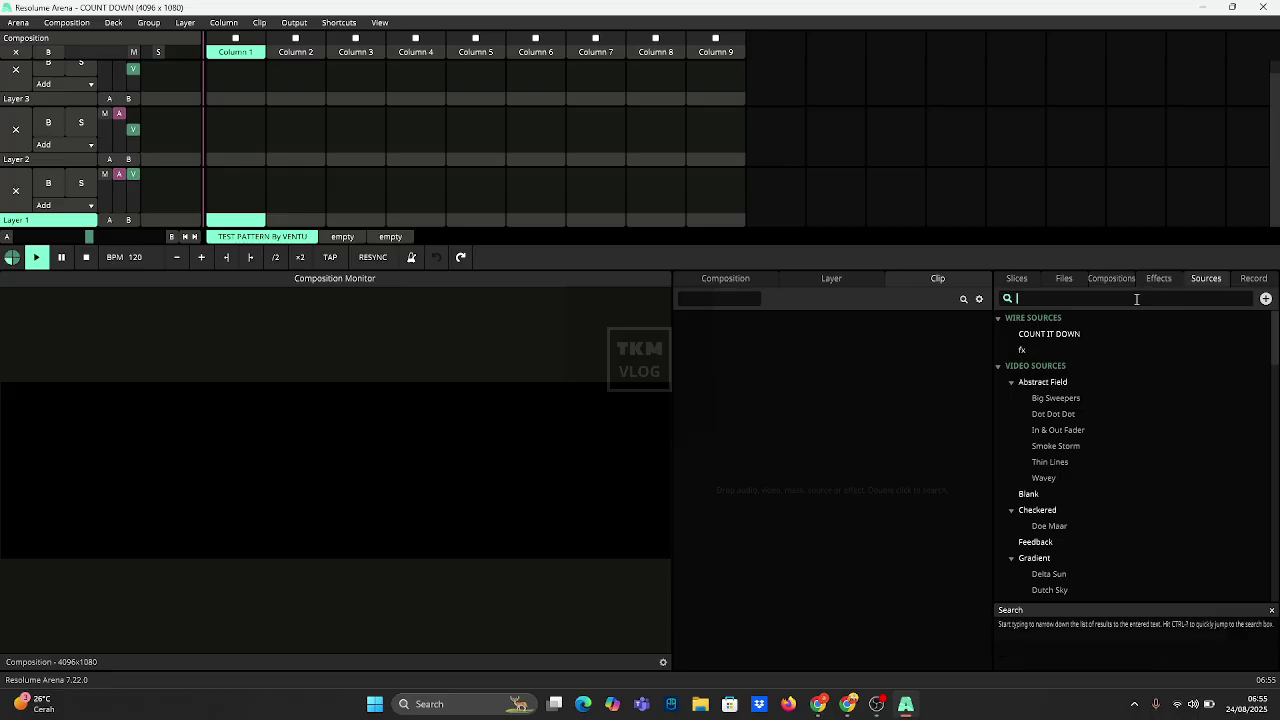
text(OUT)
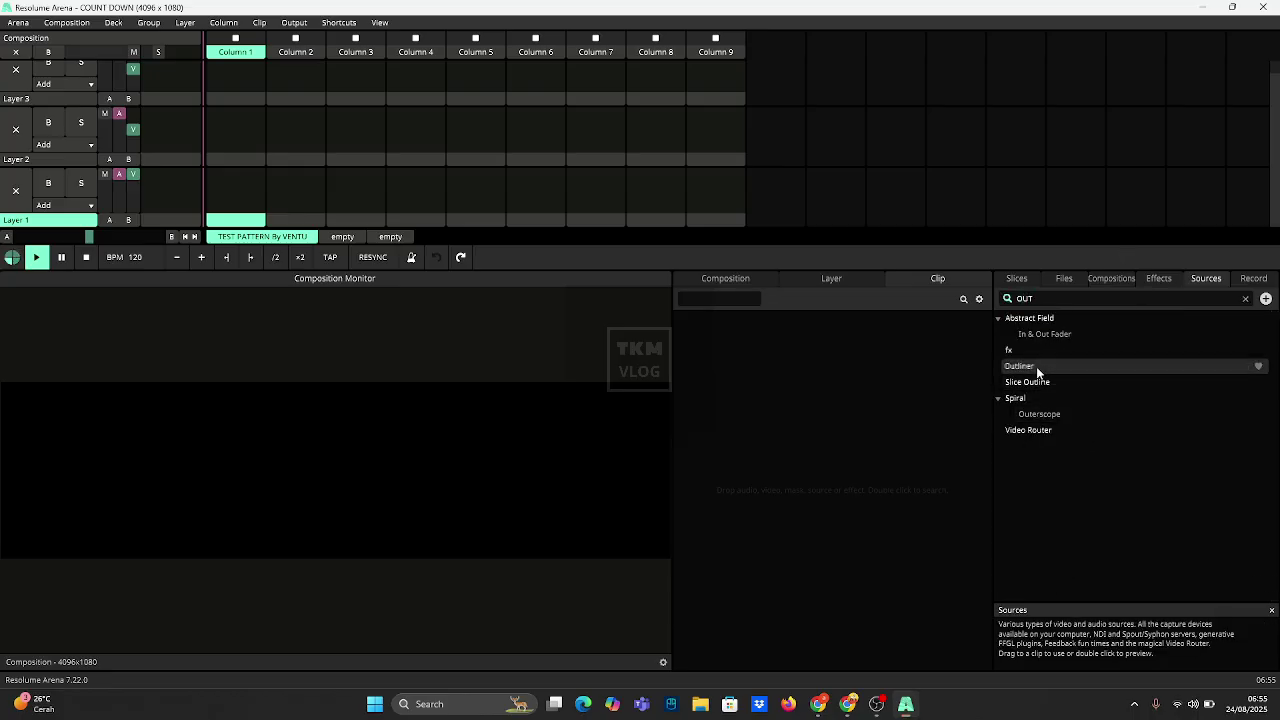
mouse_move(1036, 366)
mouse_down()
mouse_move(189, 187)
mouse_move(233, 194)
mouse_up()
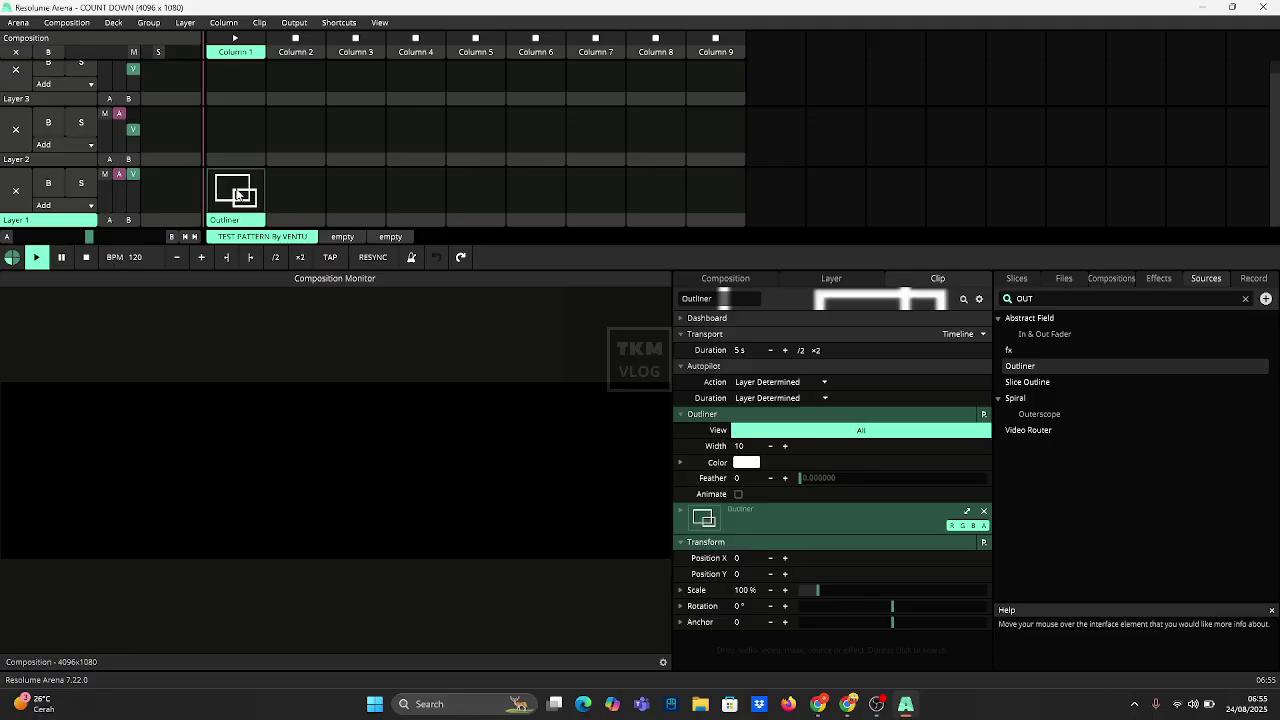
click(510, 704)
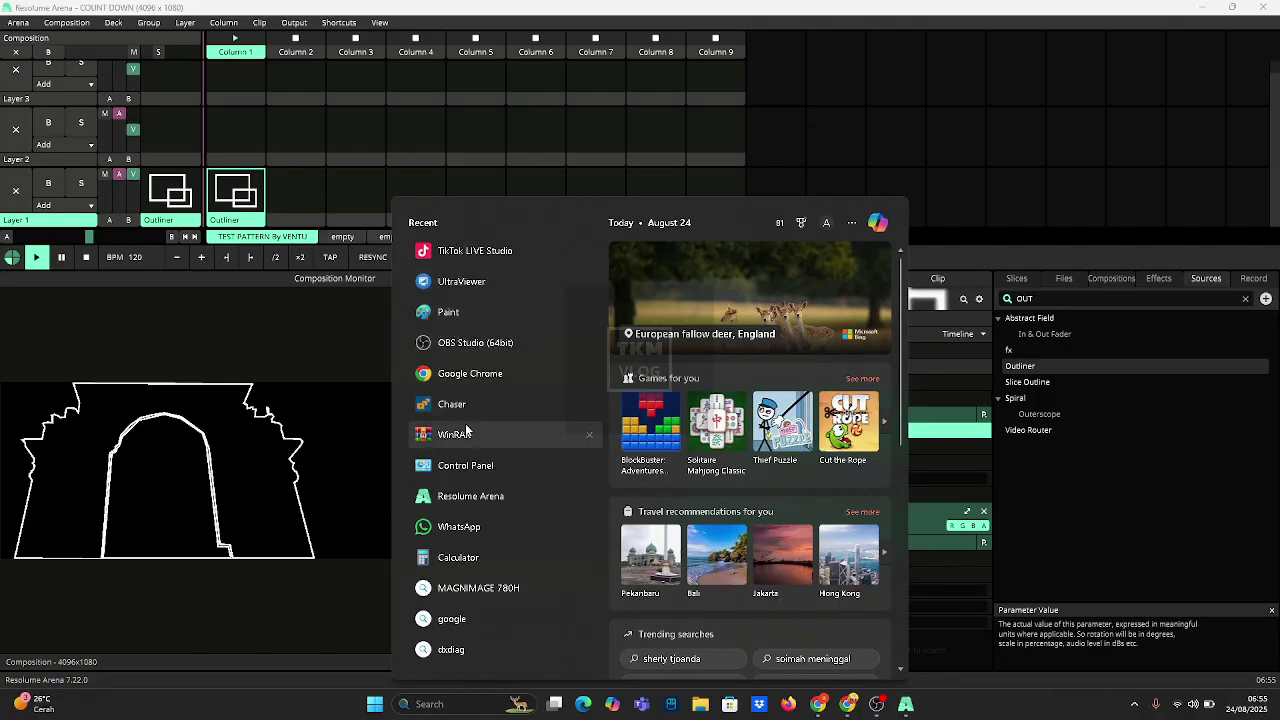
- Launch Chaser and create a new document from the Resolume slice layout
click(465, 408)
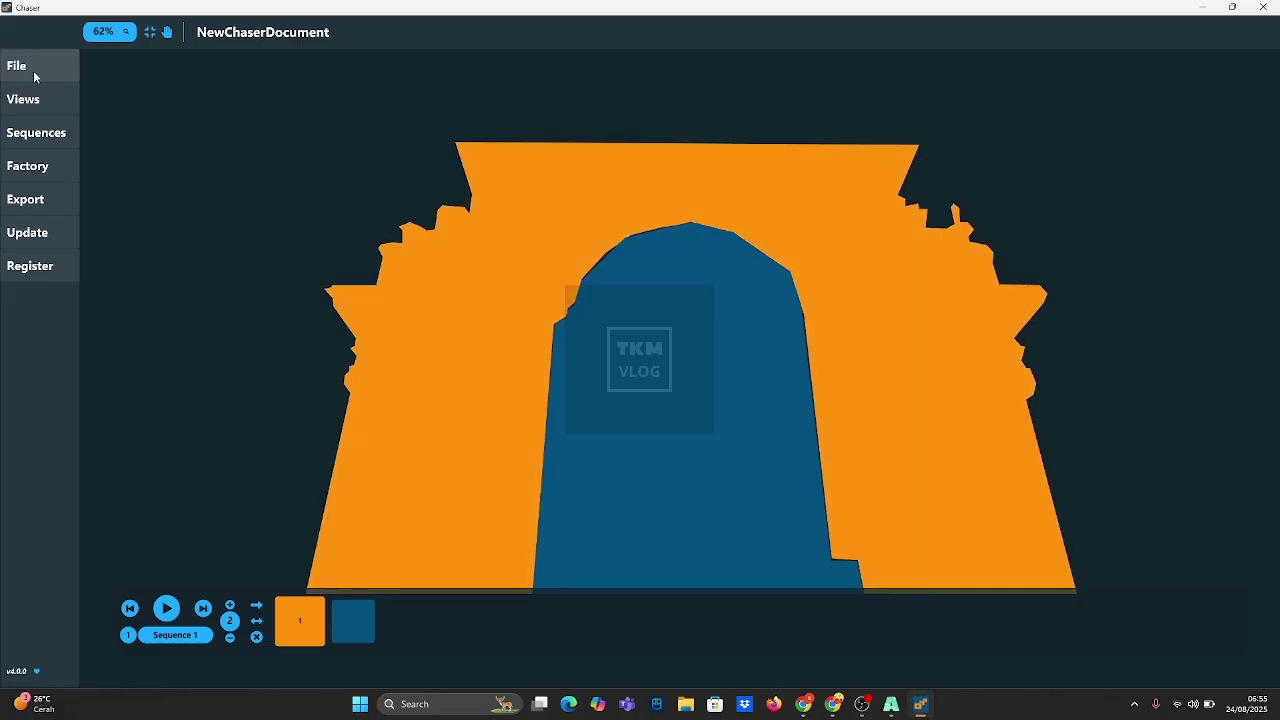
click(43, 74)
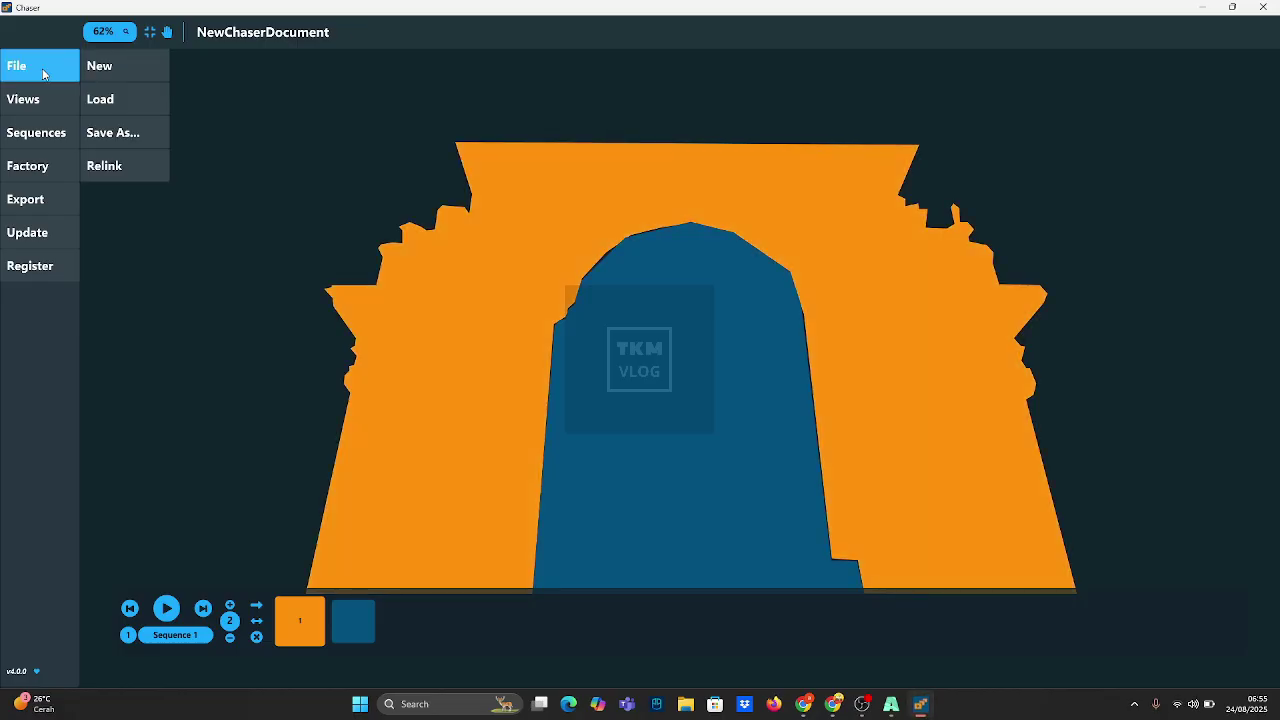
click(121, 74)
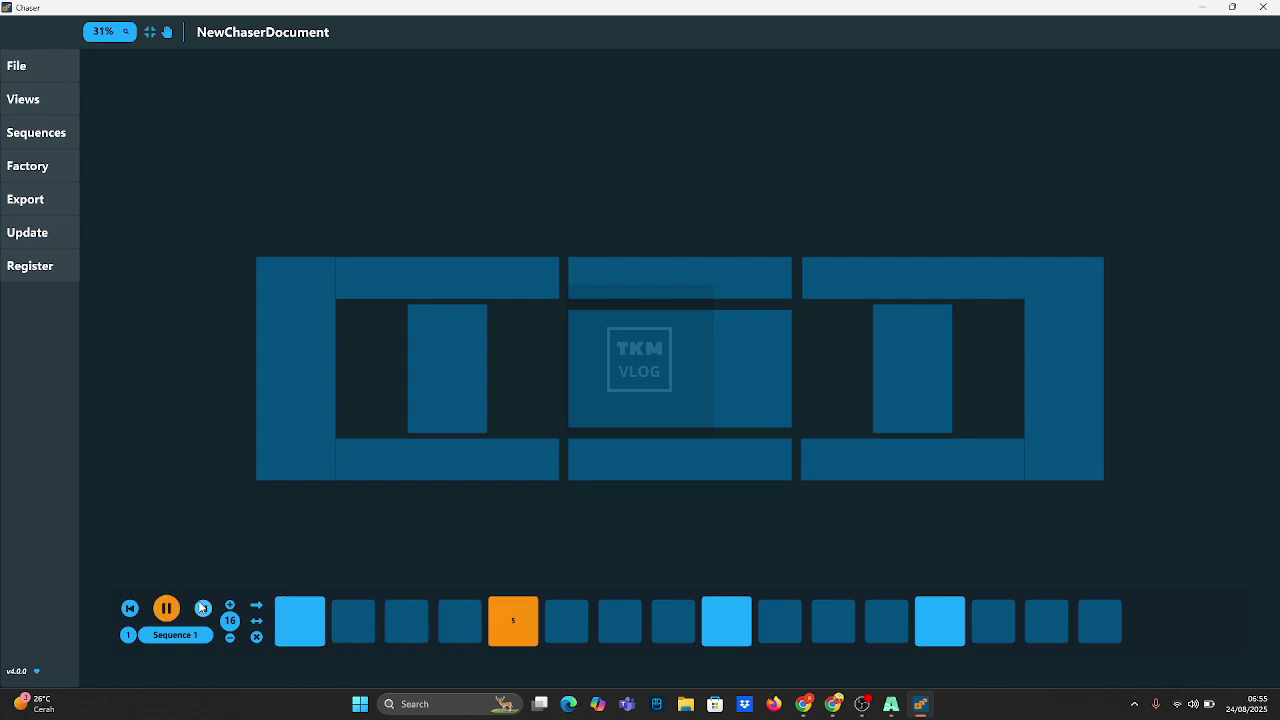
- Stop playback, light the centre panel in step 1 and both side bars in step 2
click(166, 612)
click(293, 631)
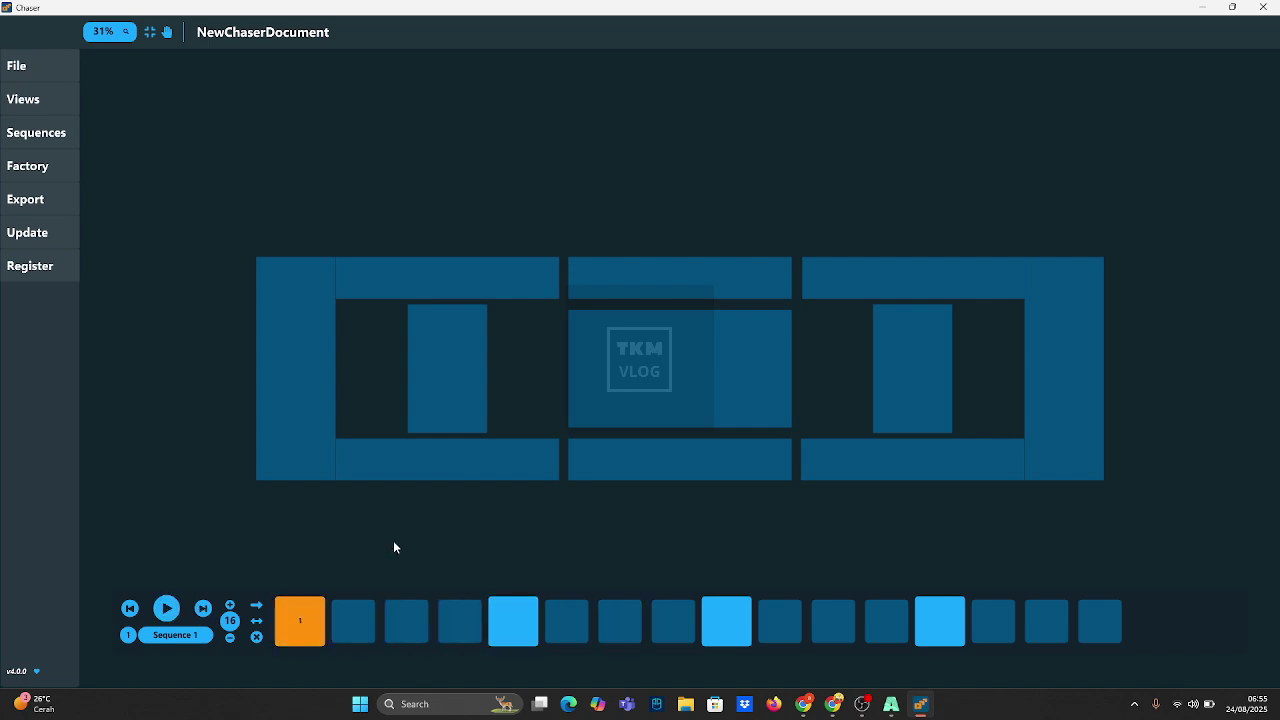
click(705, 387)
click(350, 622)
click(296, 370)
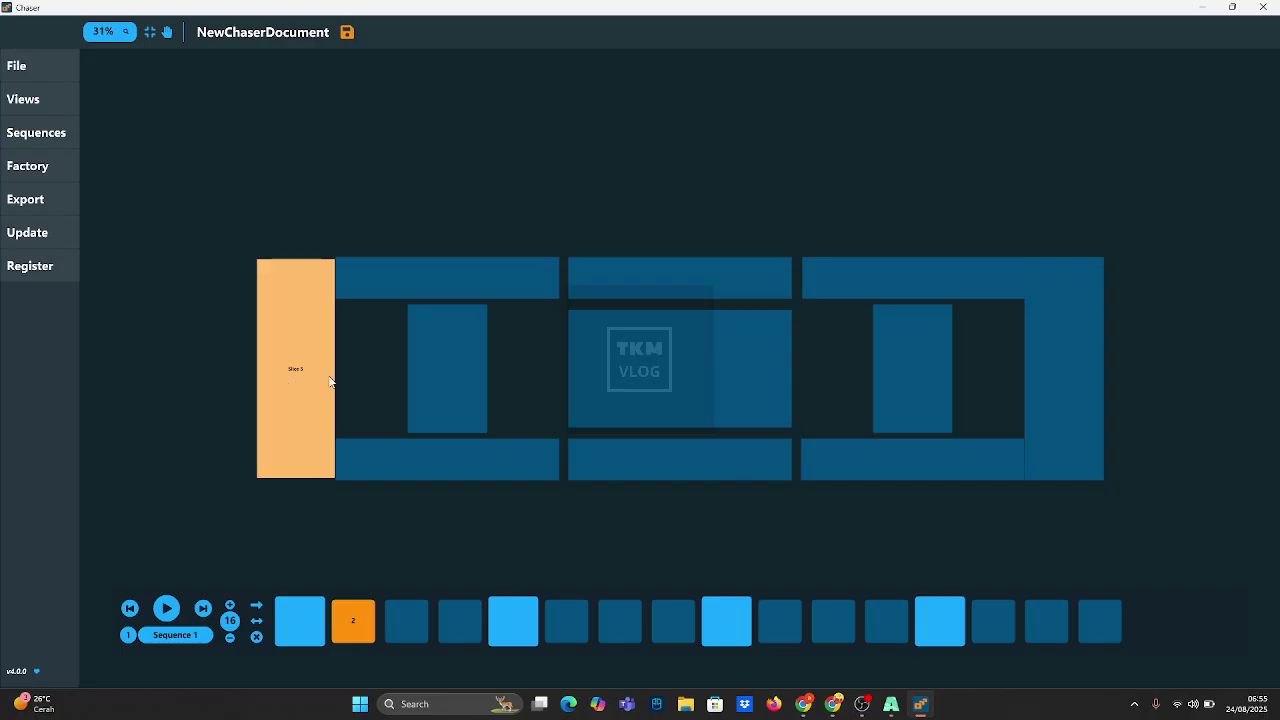
click(1051, 363)
- Light the top- and bottom-middle bars in step 3 and both inner blocks in step 4
click(396, 622)
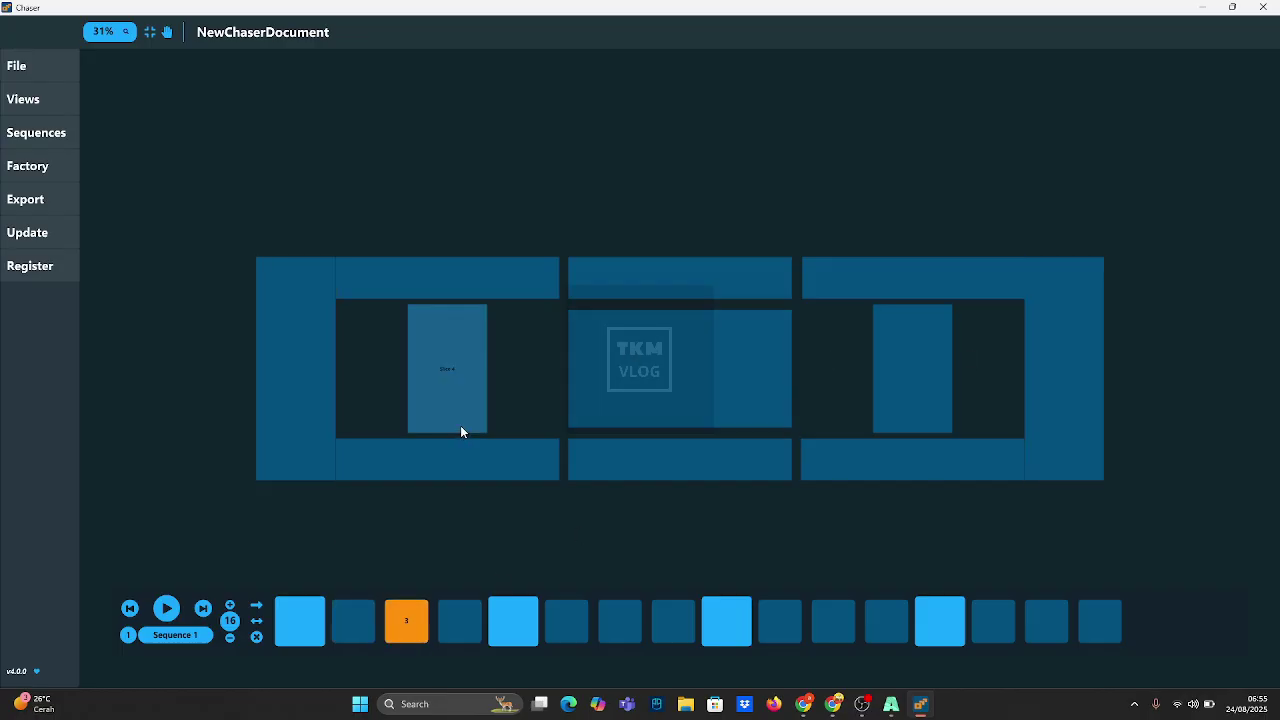
click(458, 422)
click(900, 388)
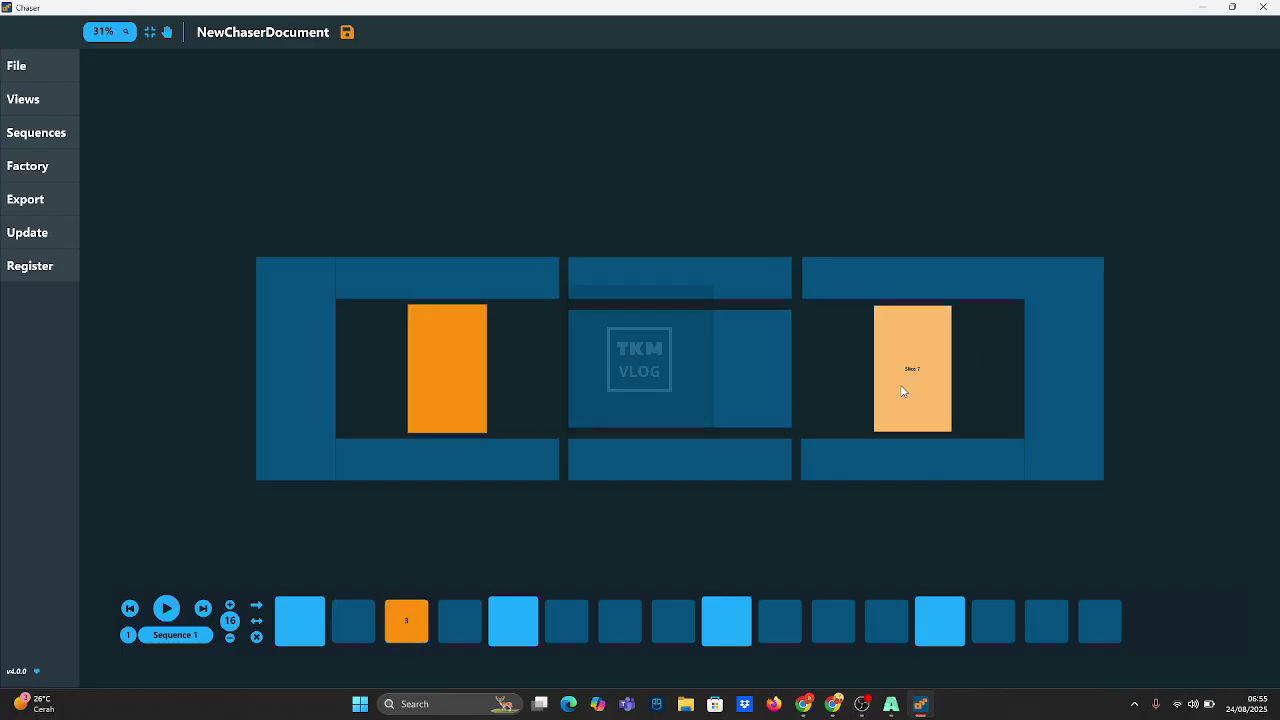
click(424, 394)
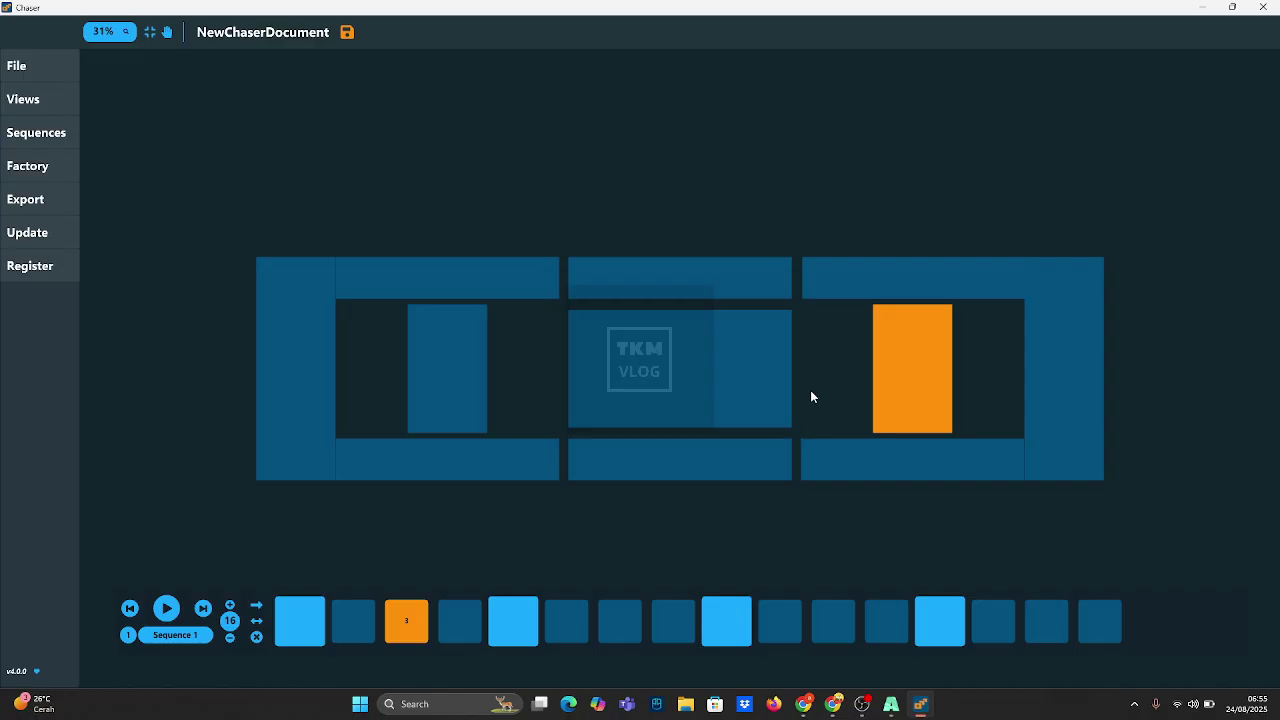
click(906, 384)
click(740, 458)
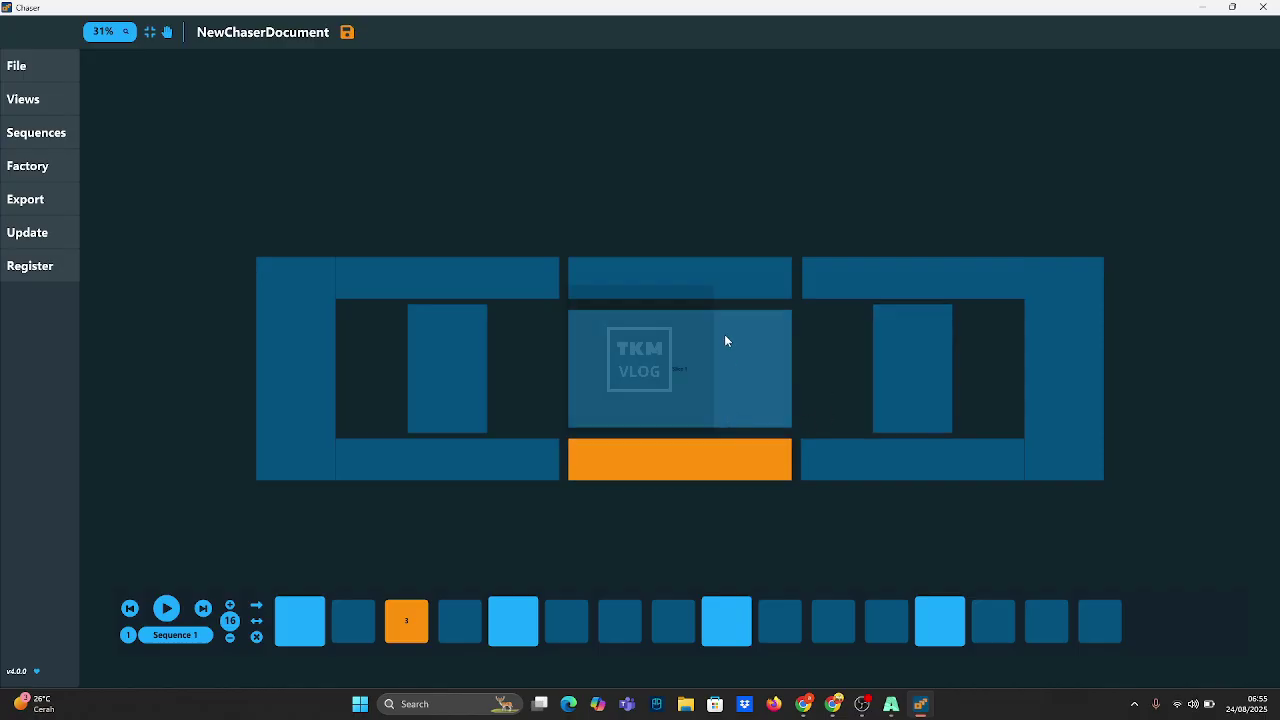
click(680, 277)
click(458, 620)
click(472, 380)
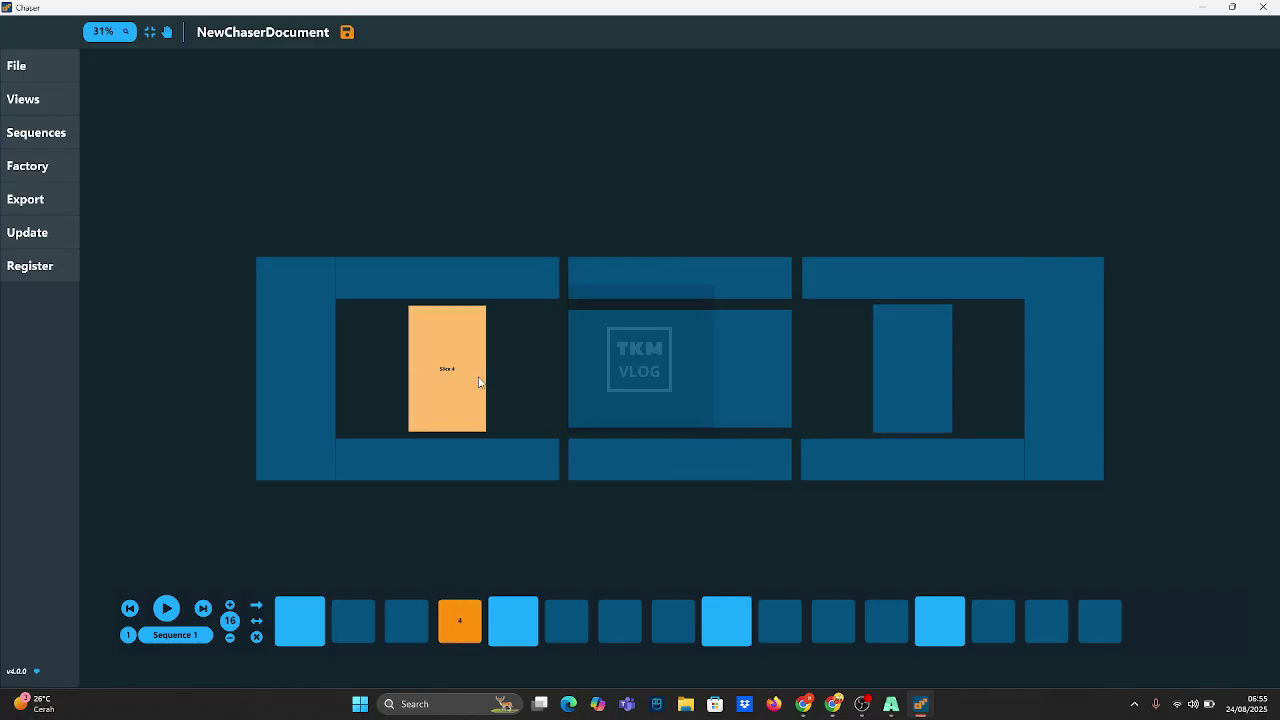
click(881, 376)
- Light the four corner bars in step 5 and the top- and bottom-middle bars in step 6
click(513, 620)
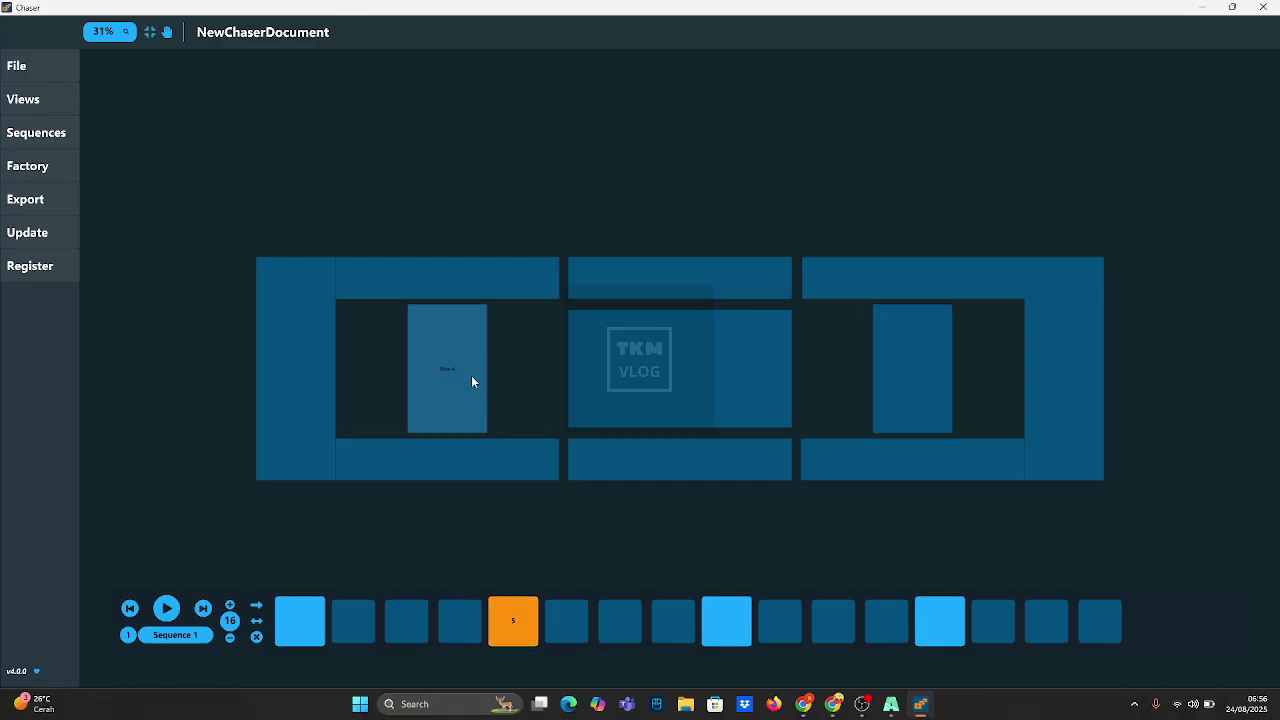
click(438, 290)
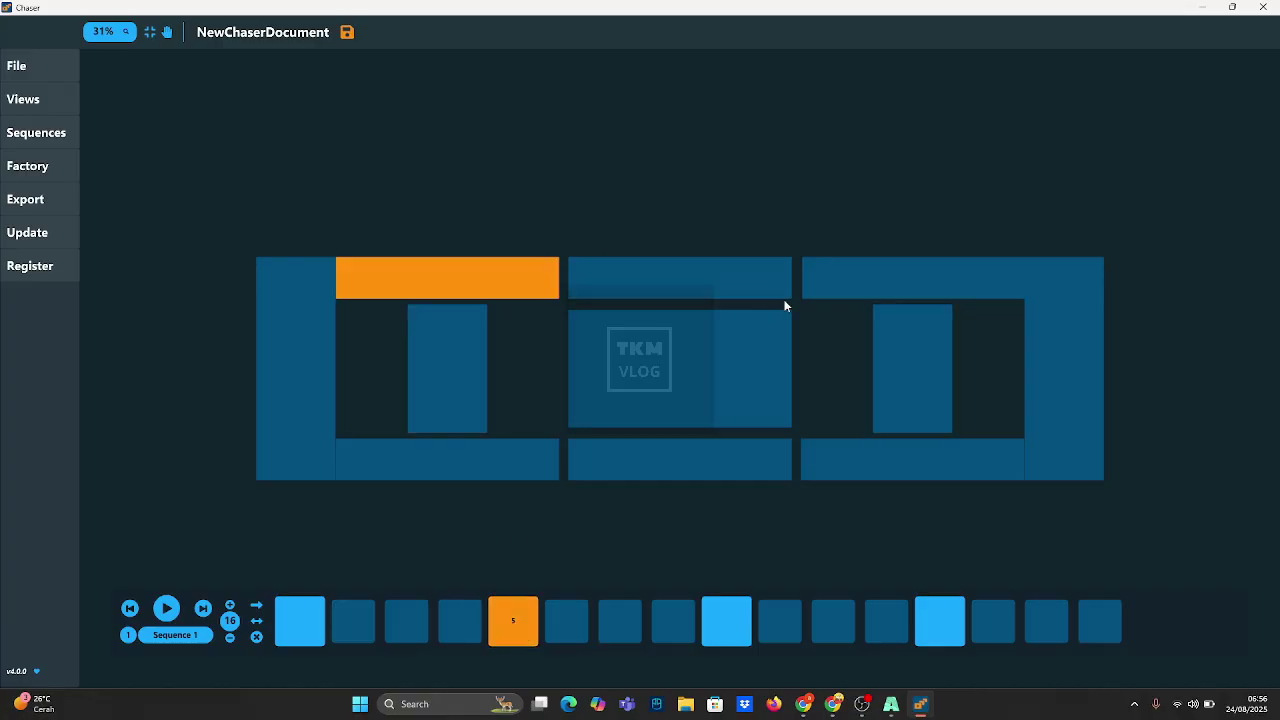
click(883, 285)
click(888, 458)
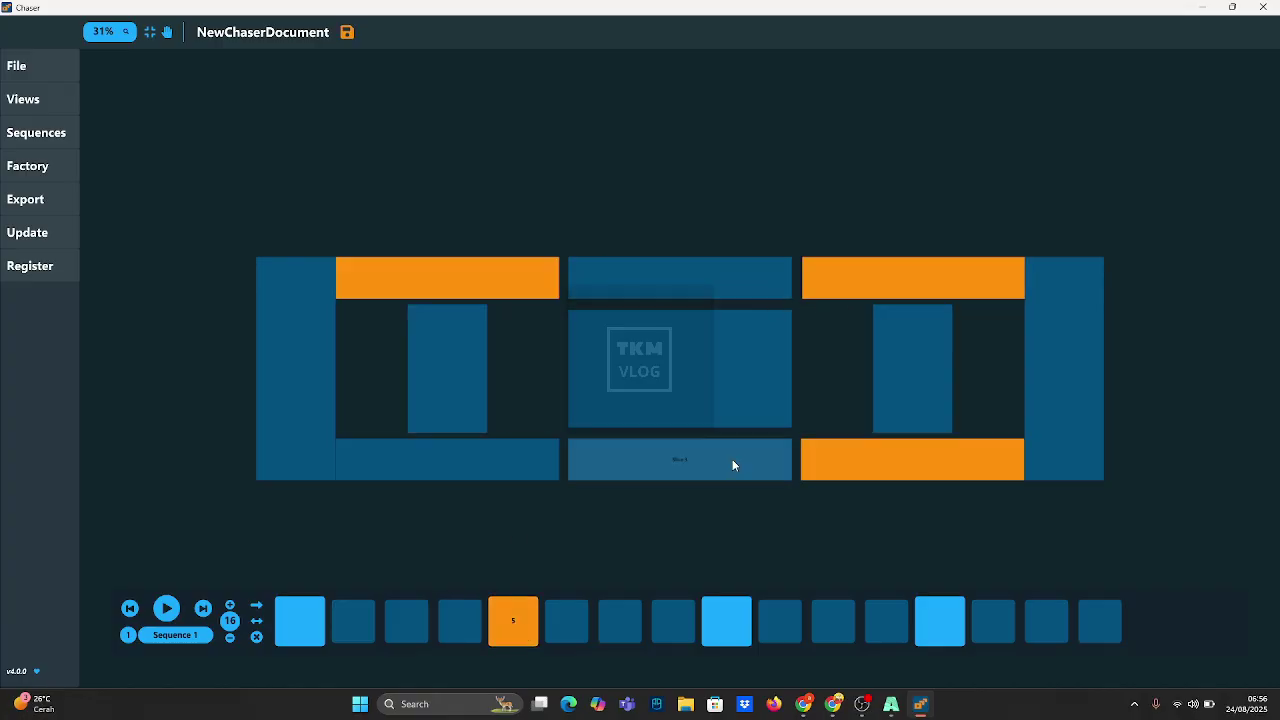
click(463, 468)
click(563, 622)
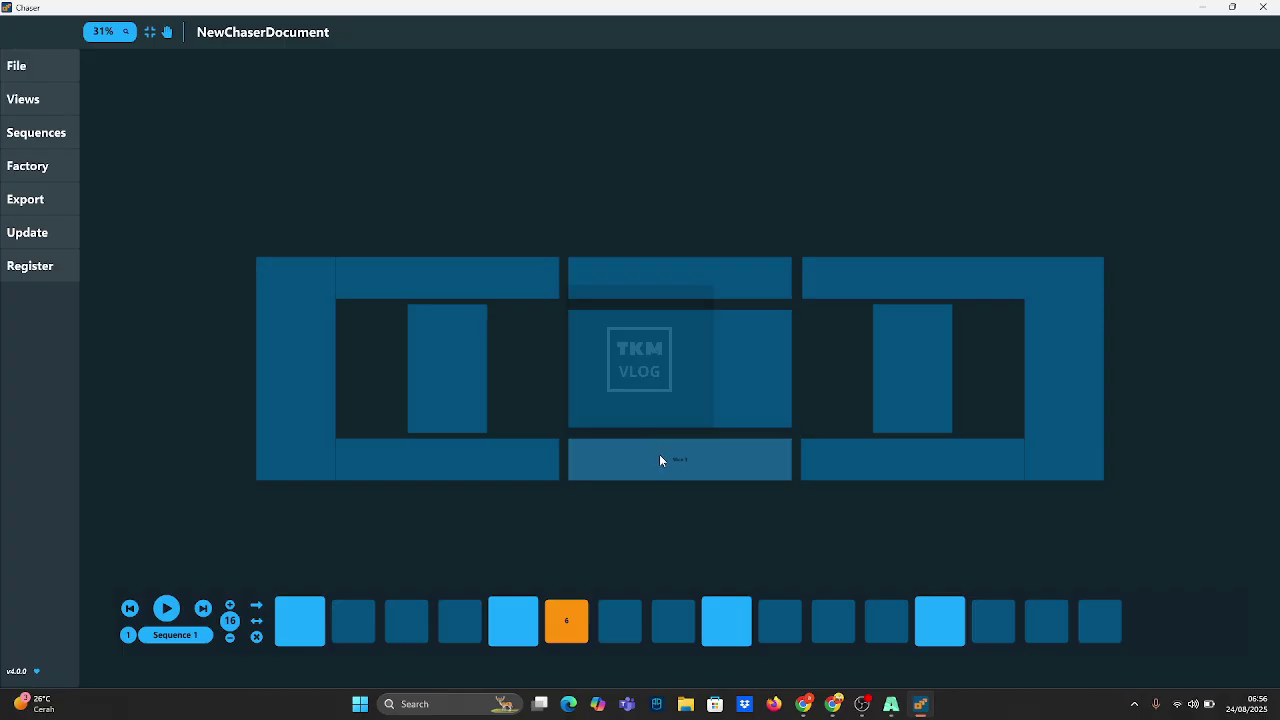
click(658, 452)
click(656, 278)
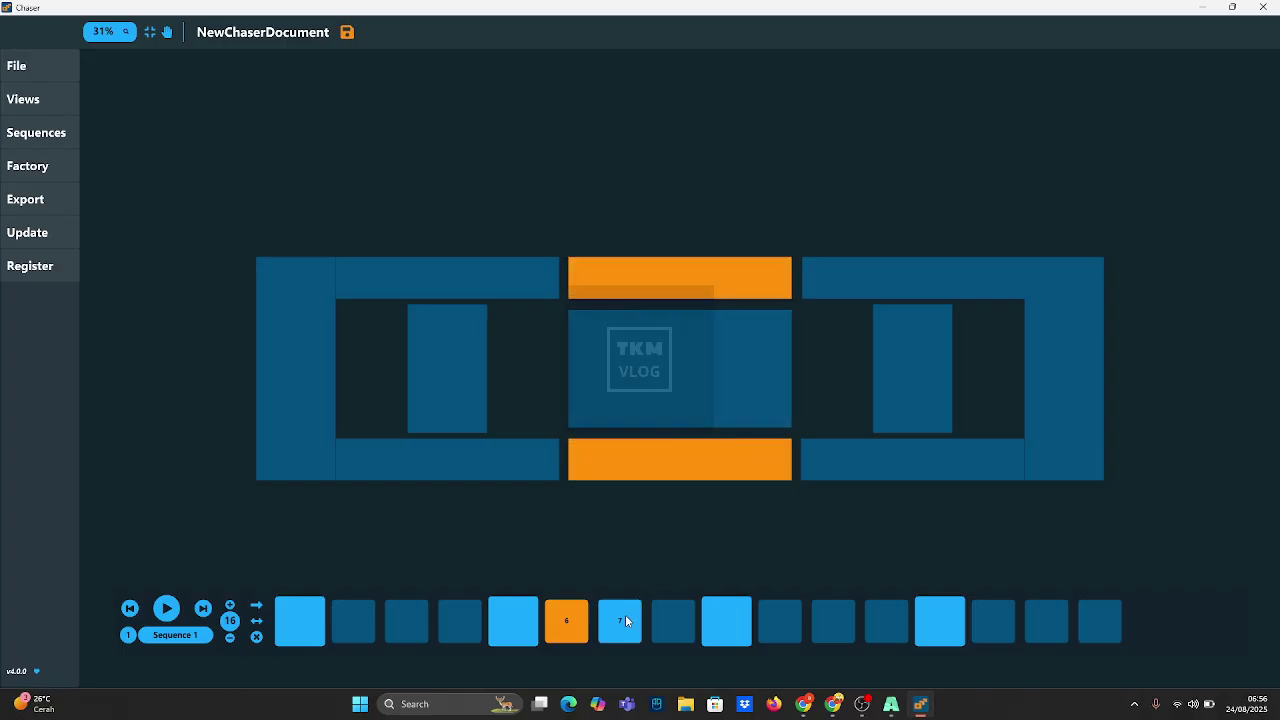
- Light the centre block in step 7 and both inner blocks in step 8, then delete later steps
click(622, 618)
click(642, 365)
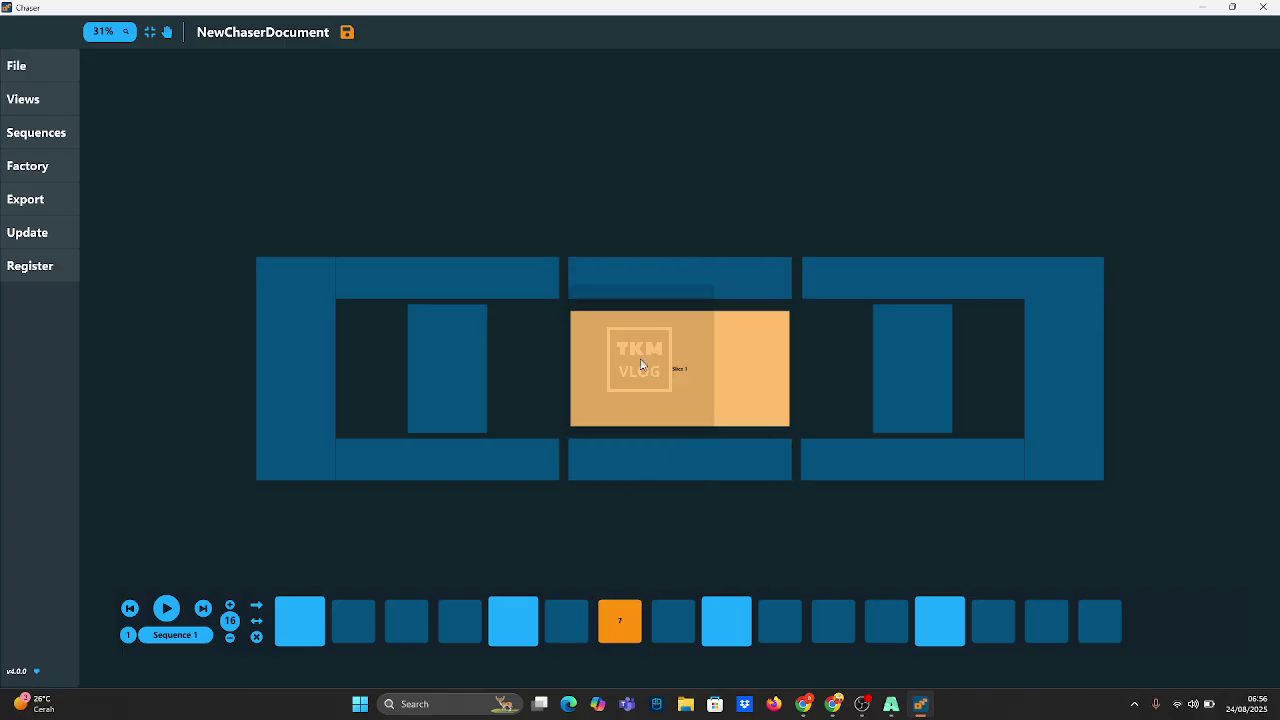
click(660, 622)
click(434, 365)
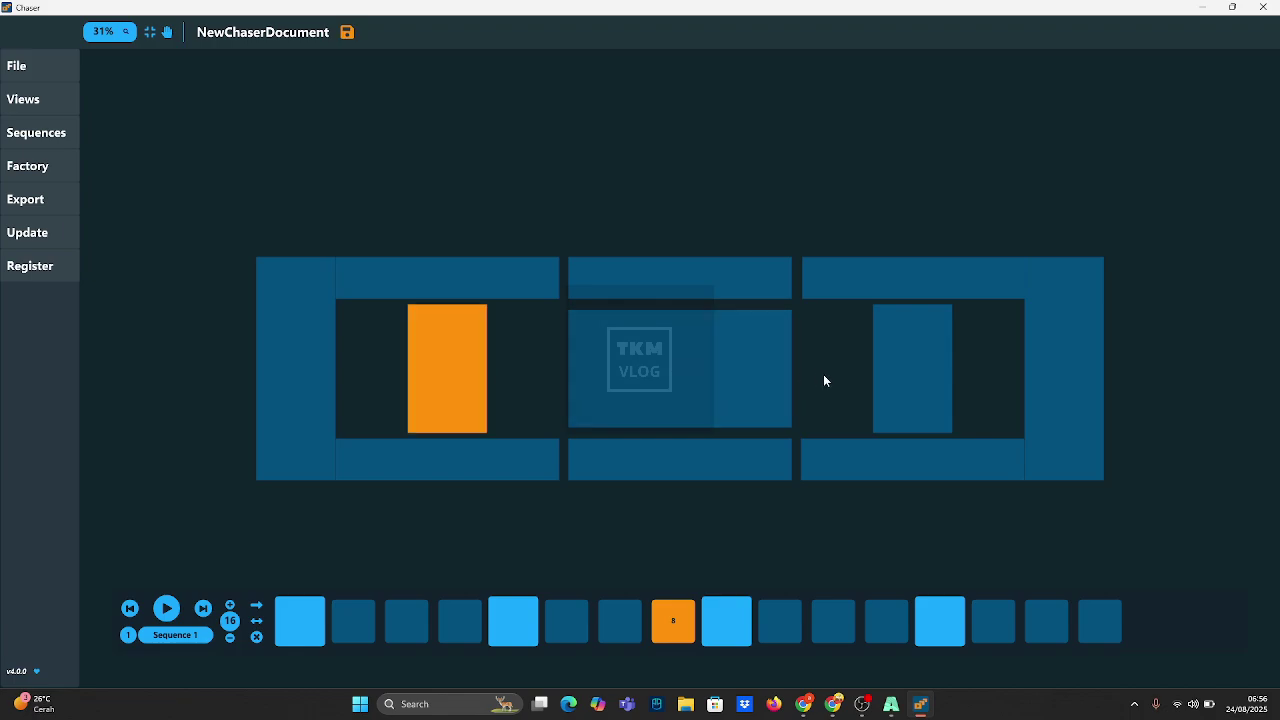
click(908, 374)
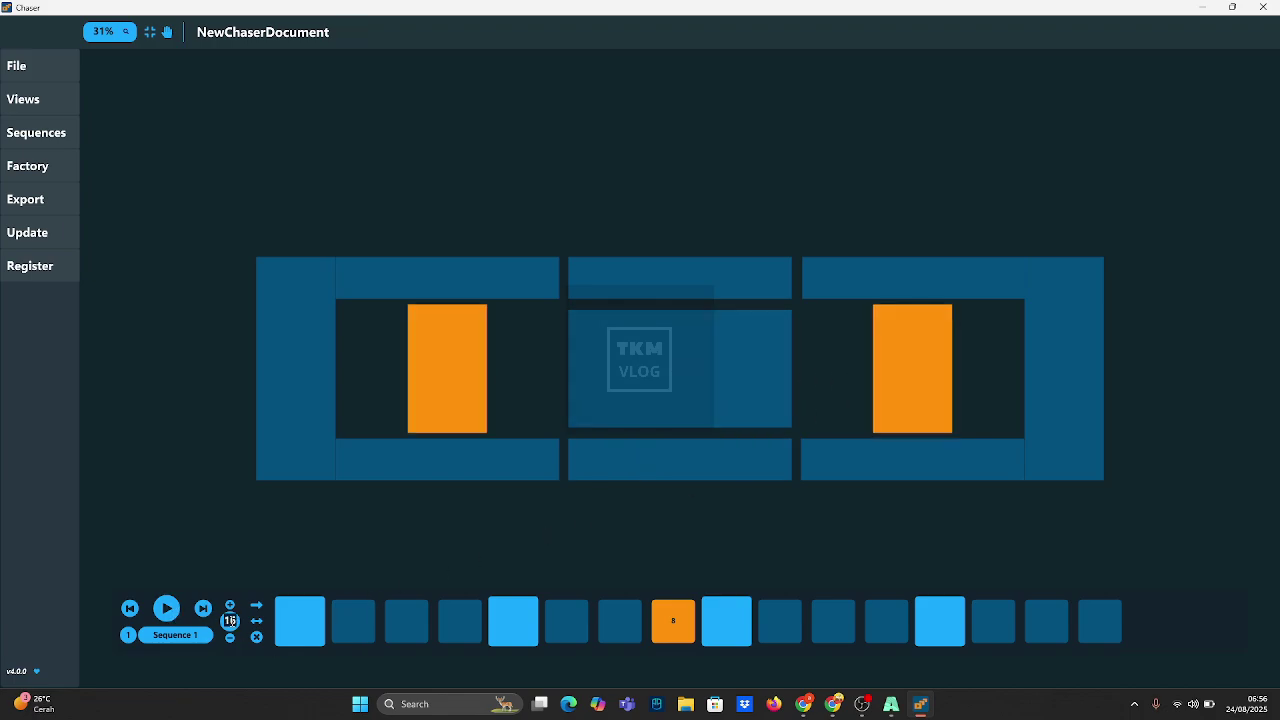
key(Delete)
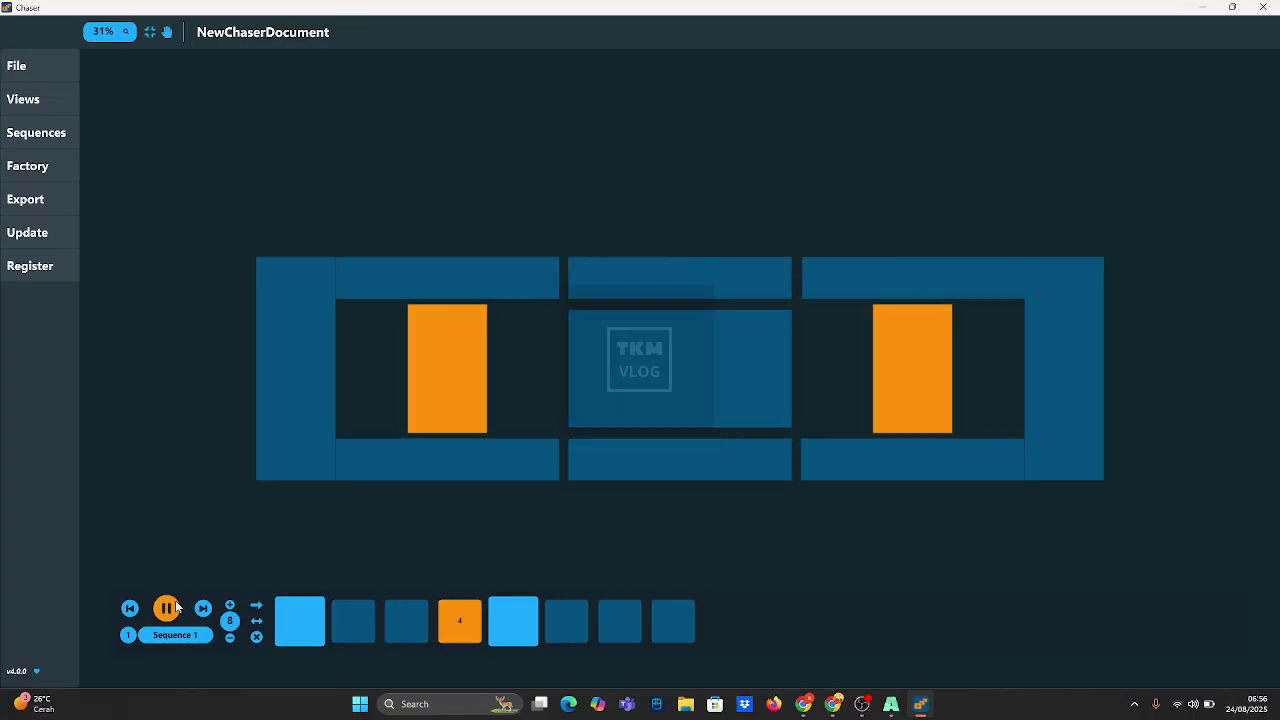
click(167, 608)
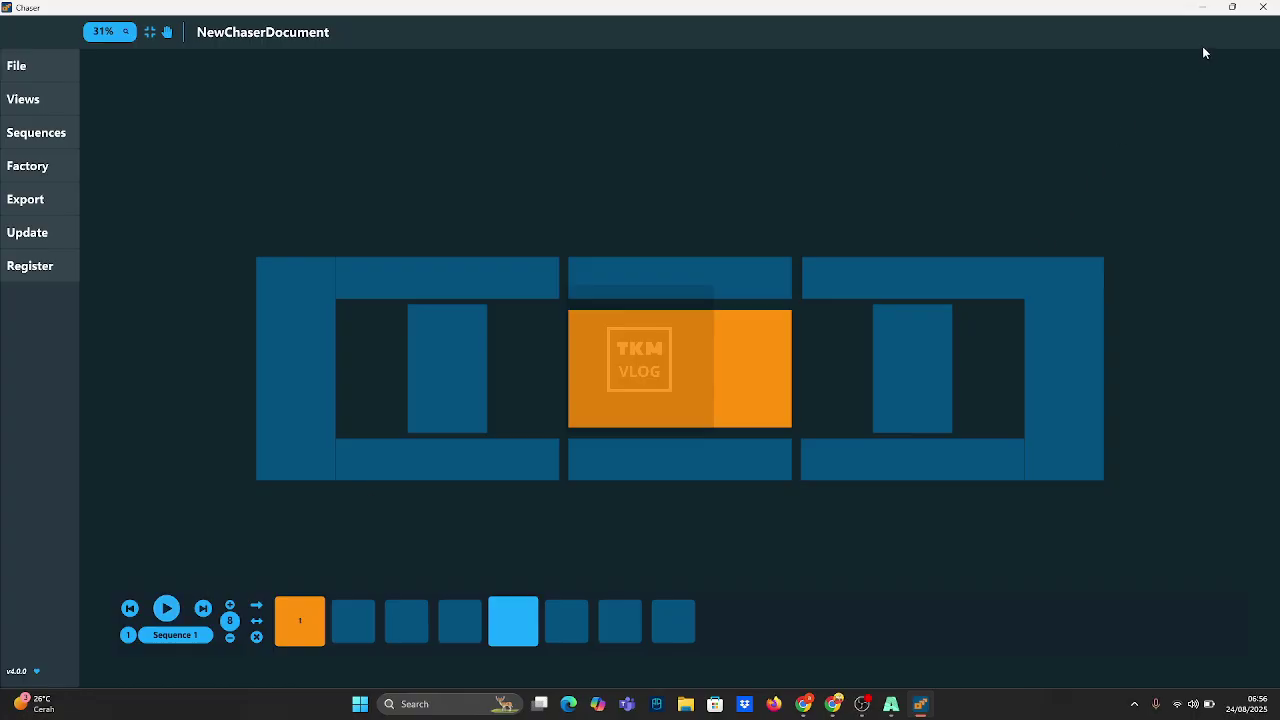
- Make the Outliner slice borders yellow using the colour Palette swatch
click(1214, 7)
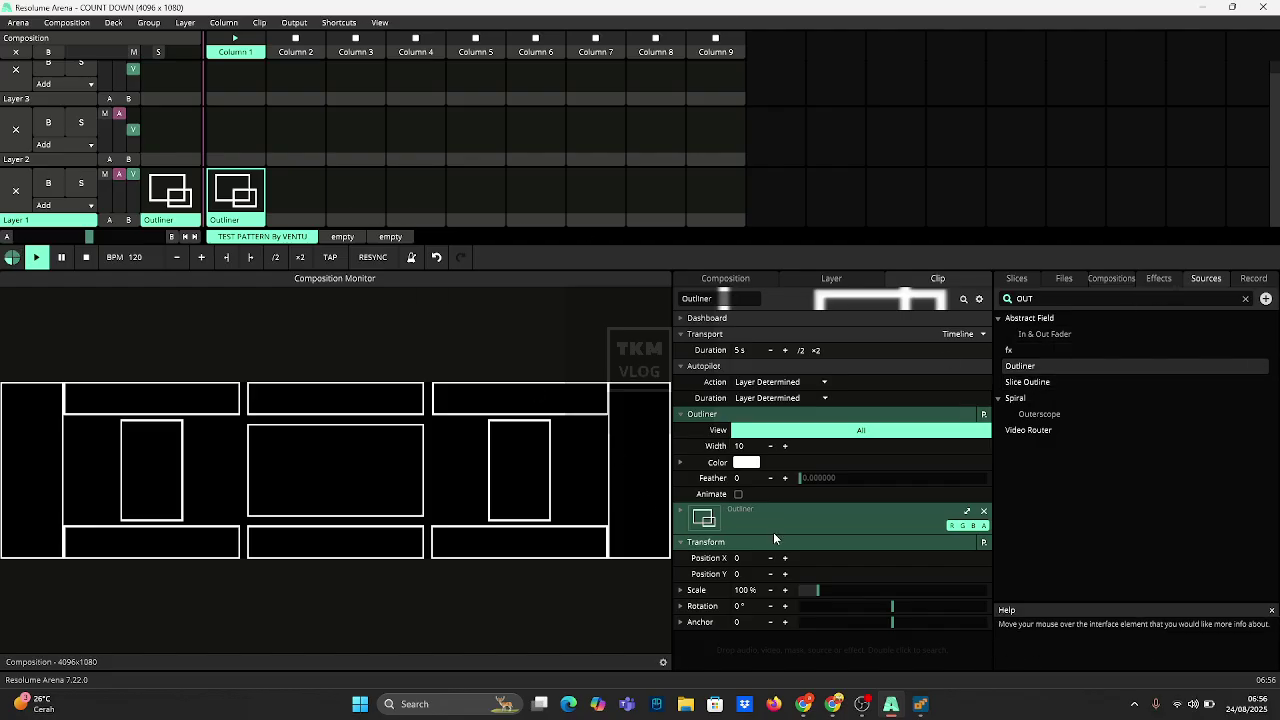
click(748, 462)
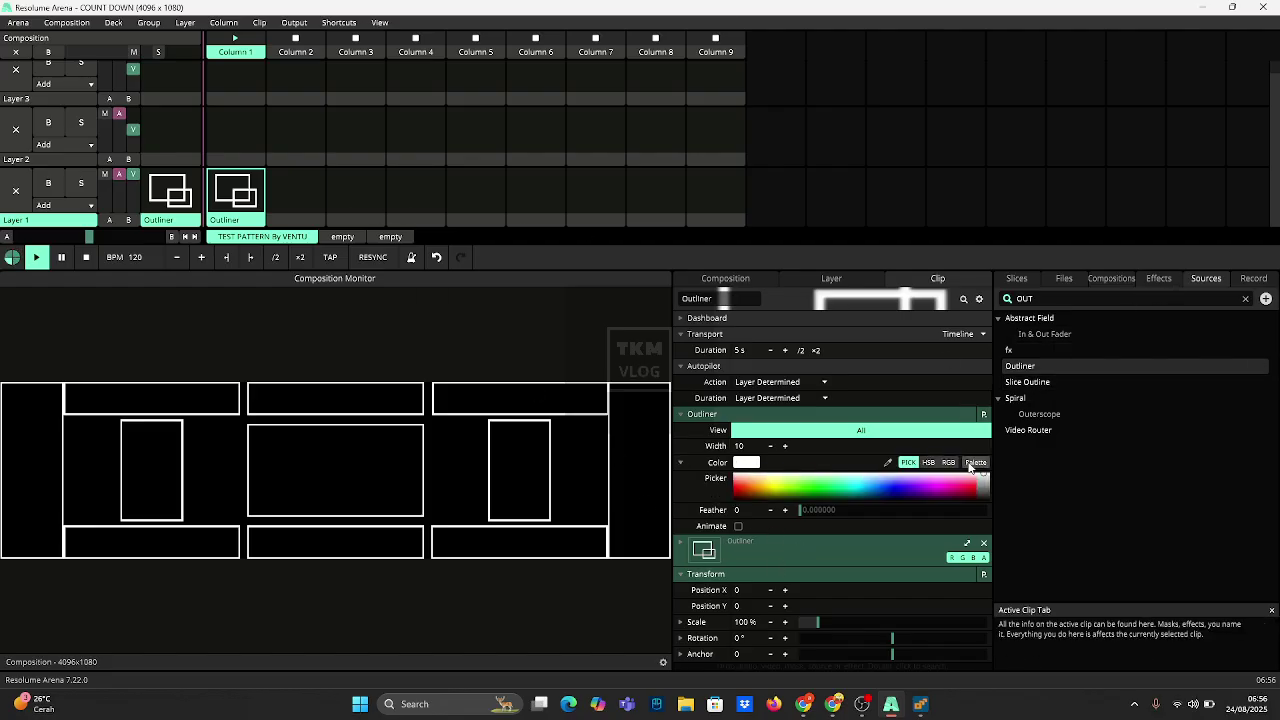
click(972, 463)
click(818, 478)
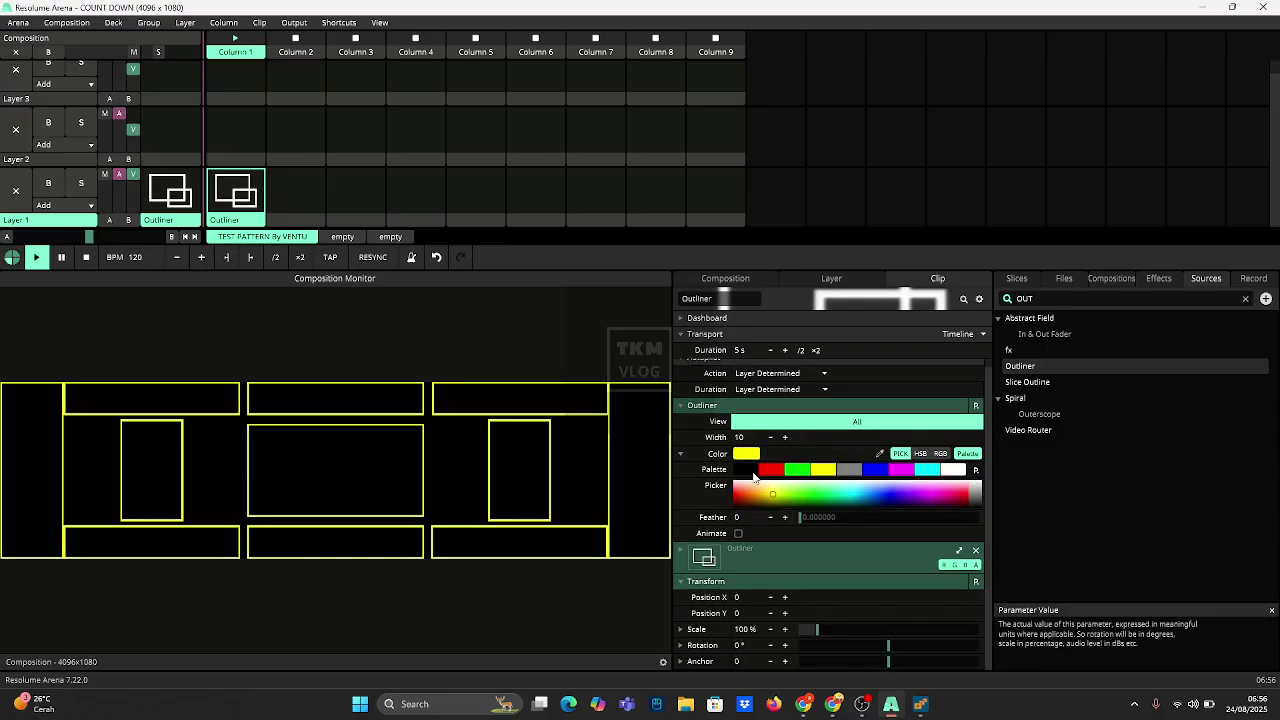
- Set the Outliner border Width to 20 and turn on Animate
double_click(748, 438)
text(0)
key(Return)
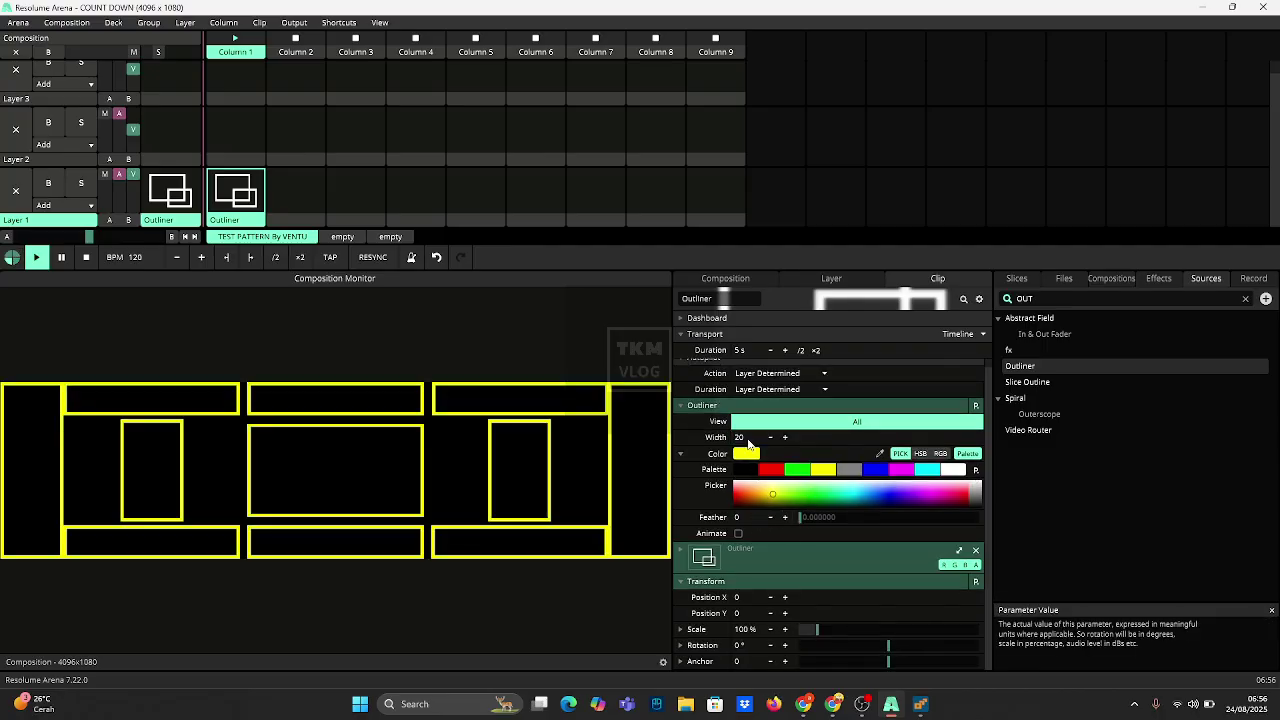
click(738, 533)
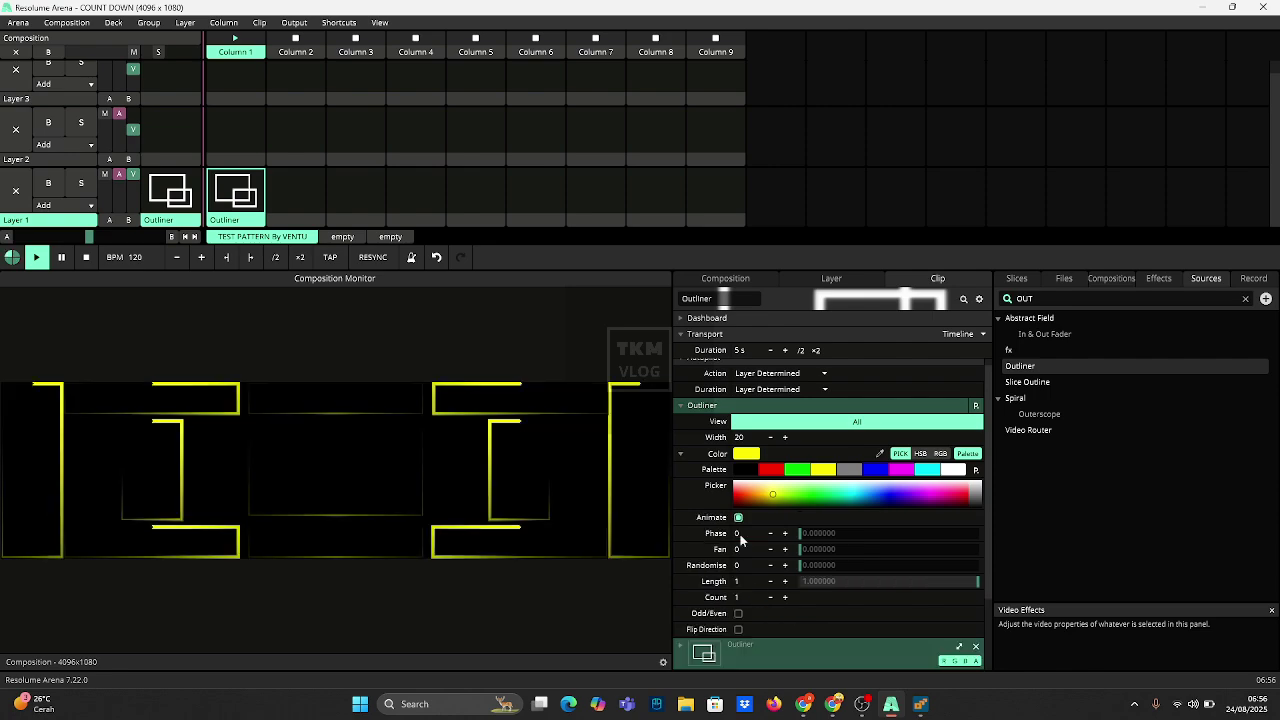
- Drive the Outliner's Phase from the clip Timeline and switch the border colour to red
click(682, 535)
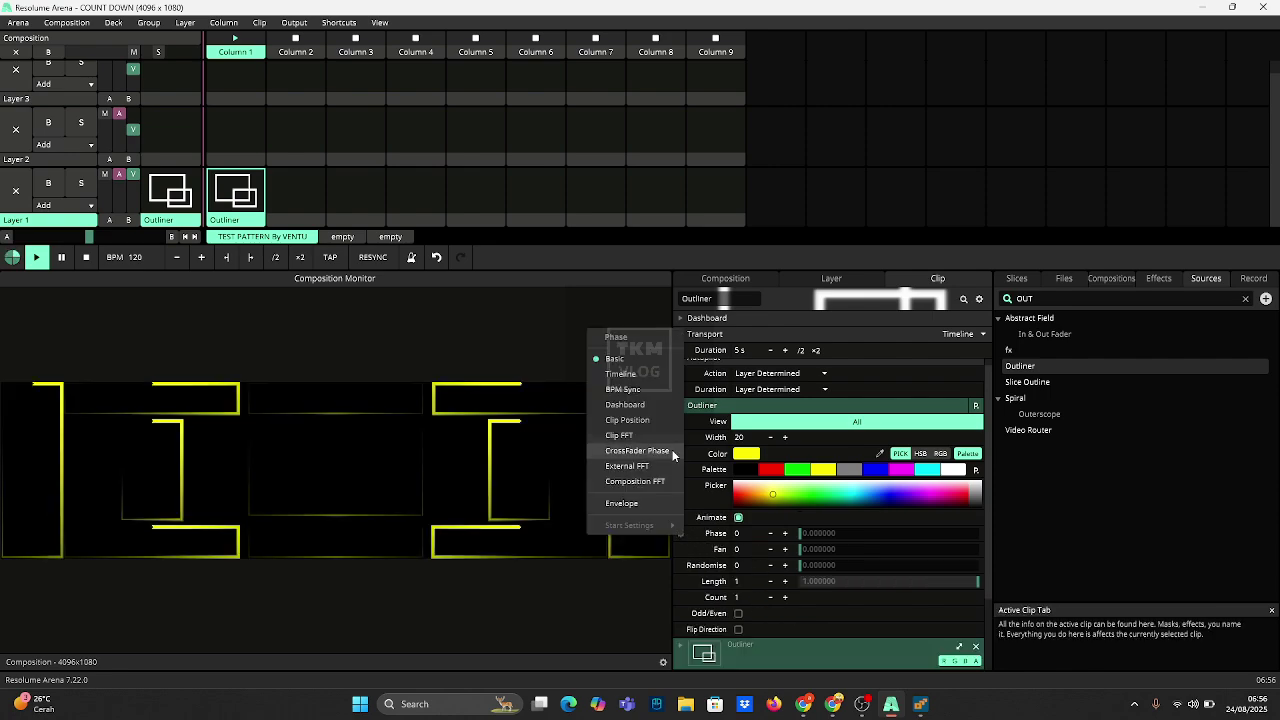
click(655, 380)
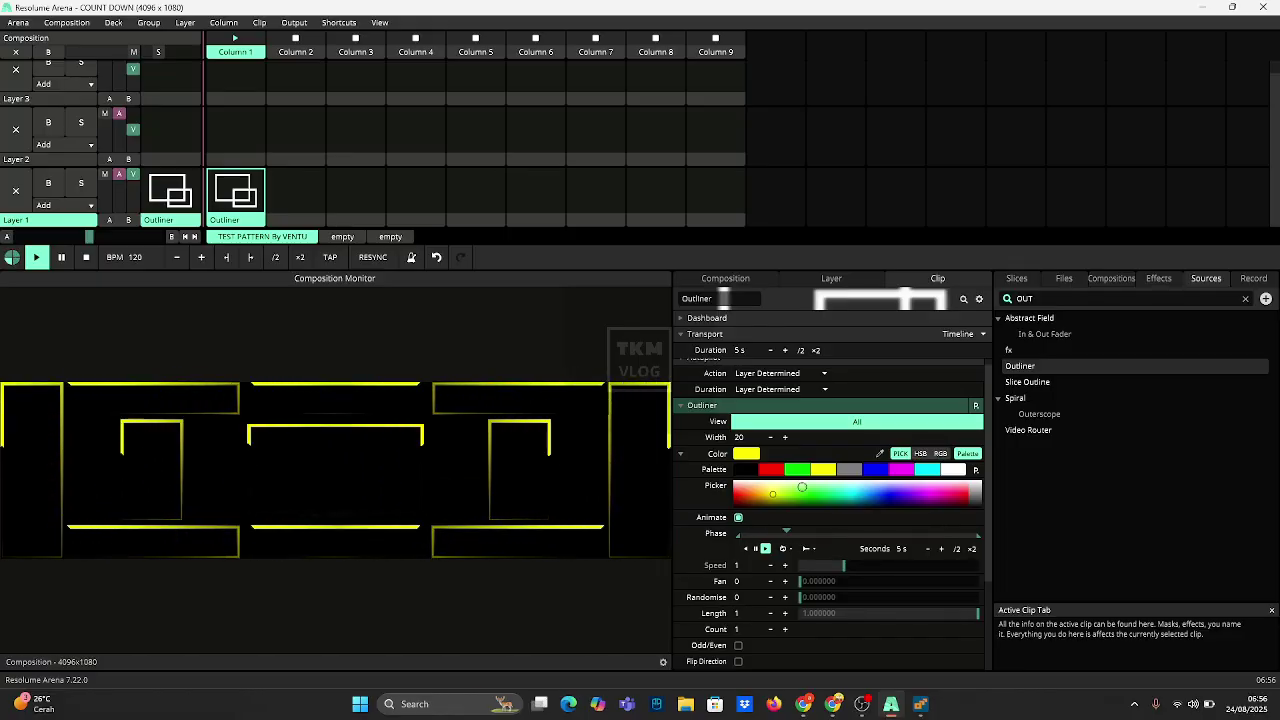
click(775, 470)
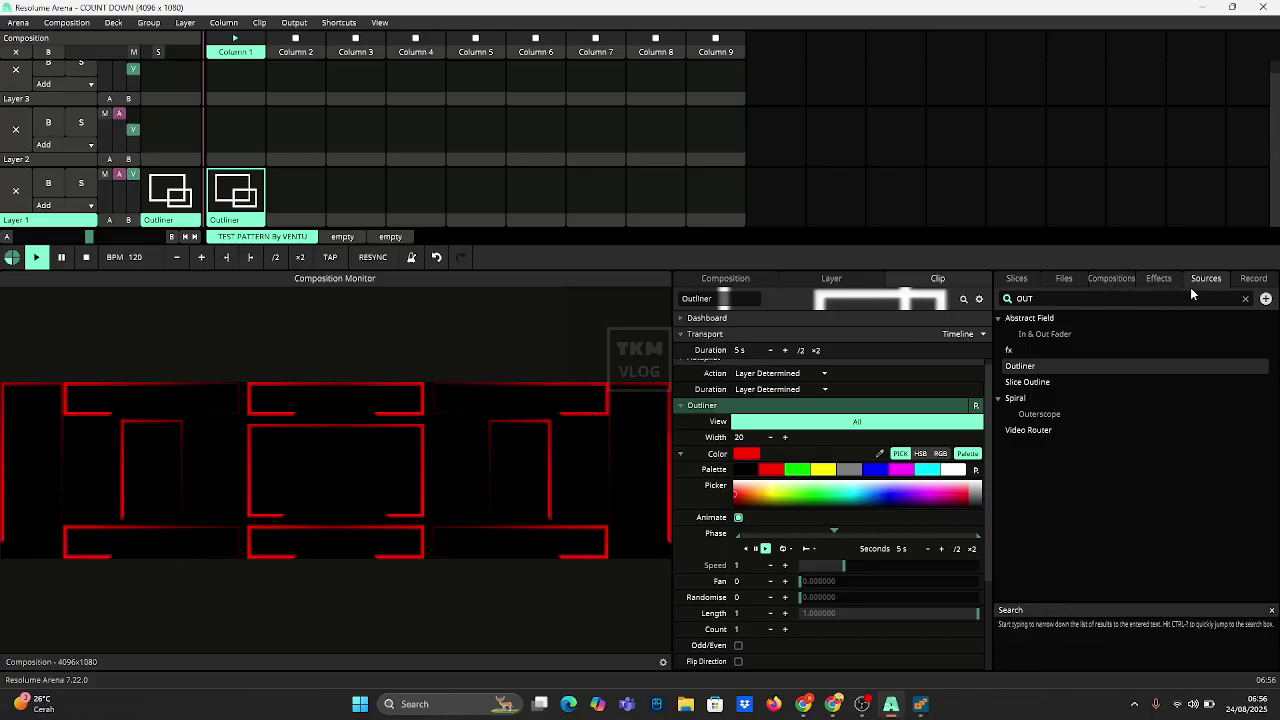
click(1246, 301)
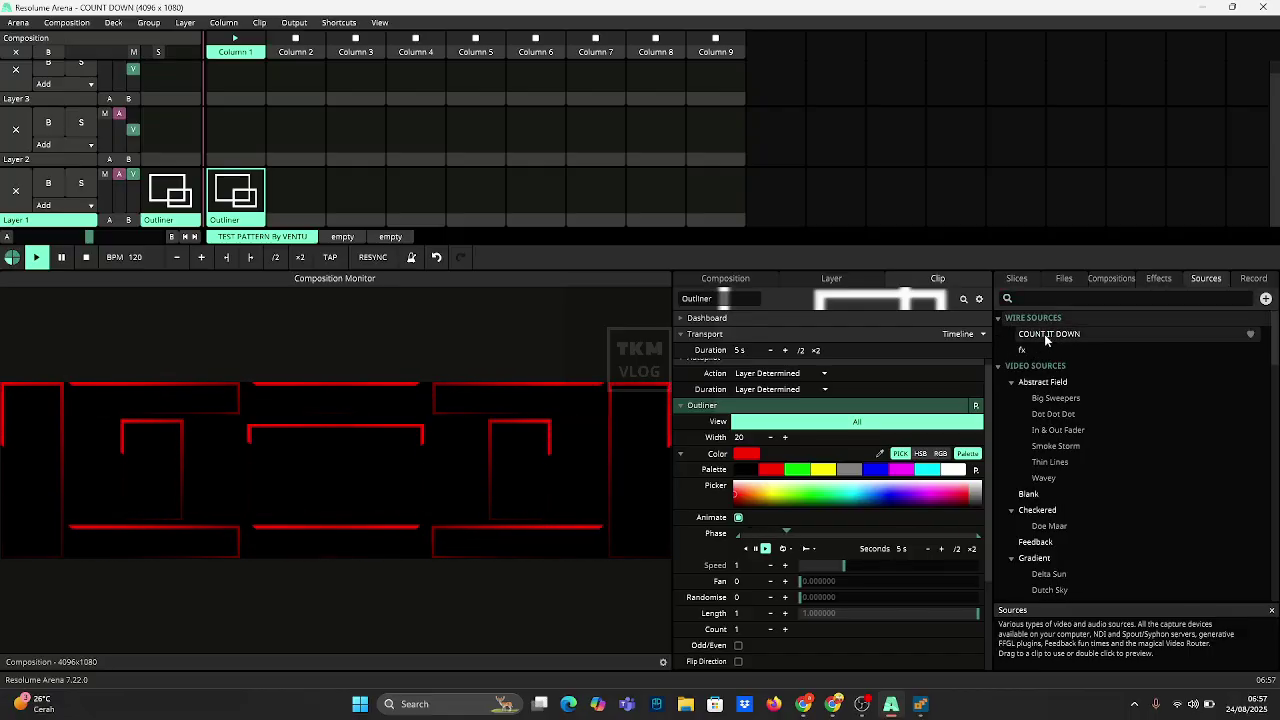
- Place the TimerWithBordersAndColours_CtrldChaos countdown effect onto Layer 2
click(1046, 338)
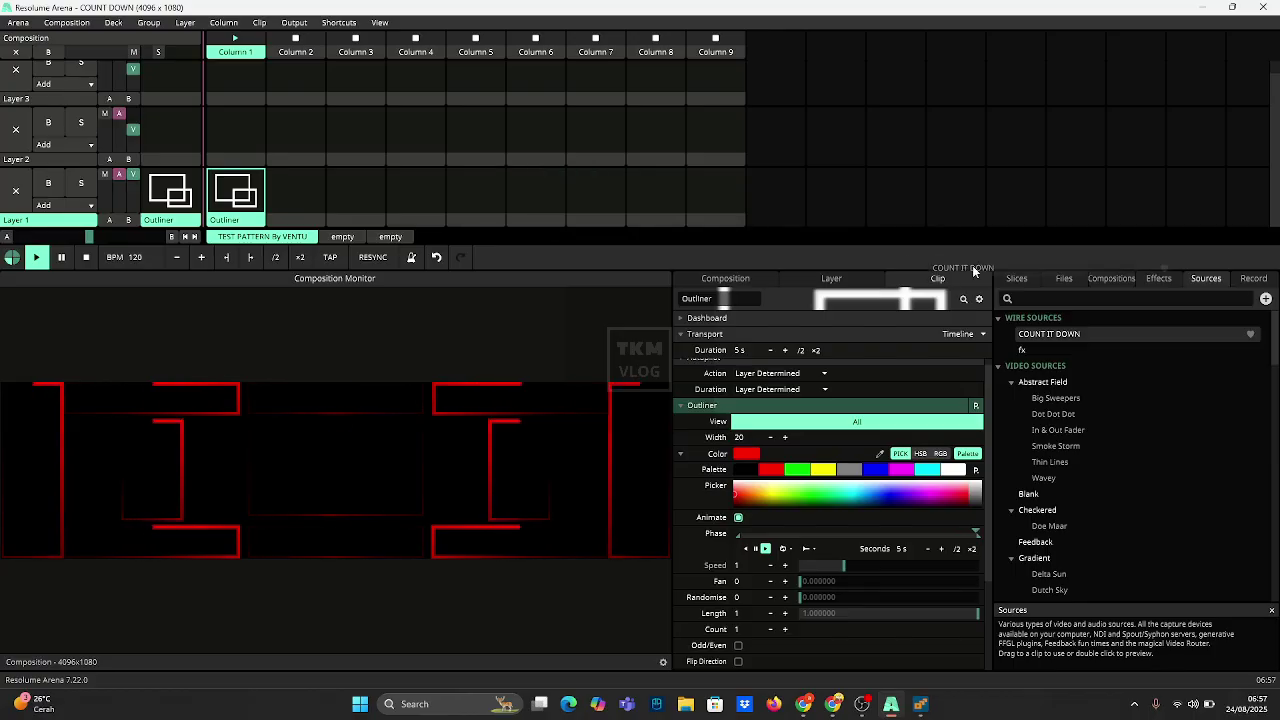
drag(1033, 335, 1178, 272)
click(1160, 278)
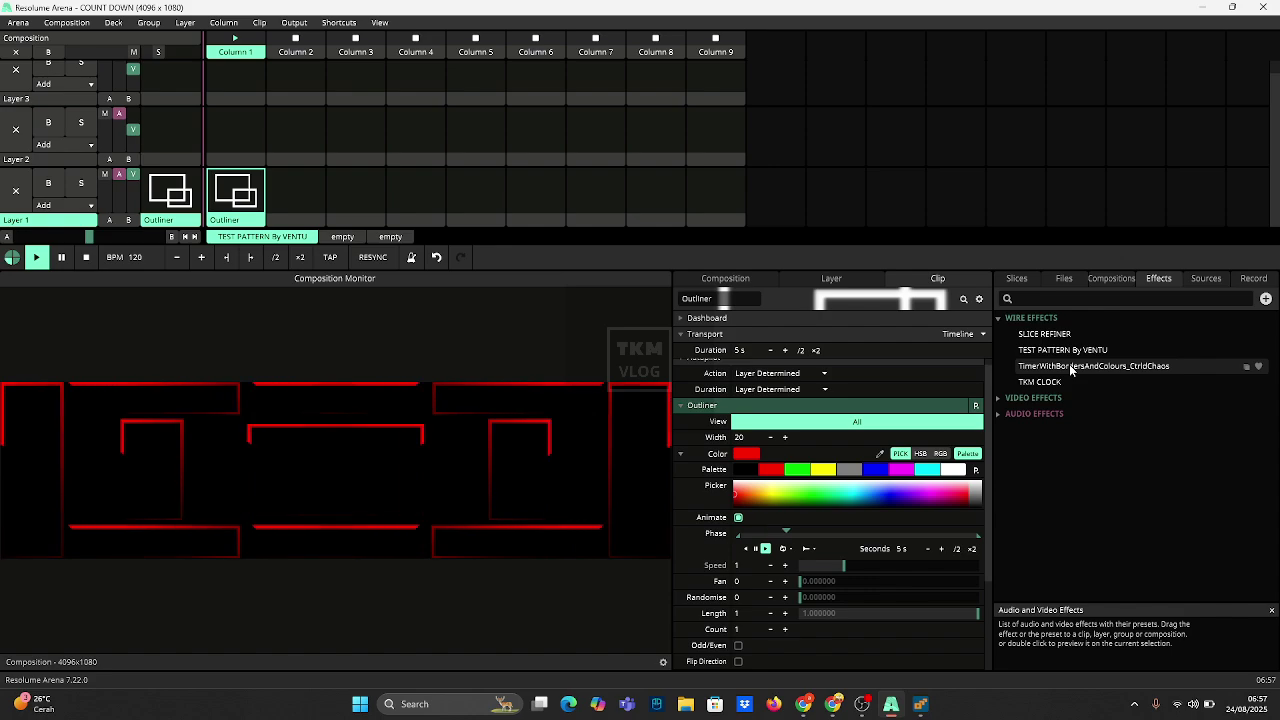
drag(1069, 365, 236, 137)
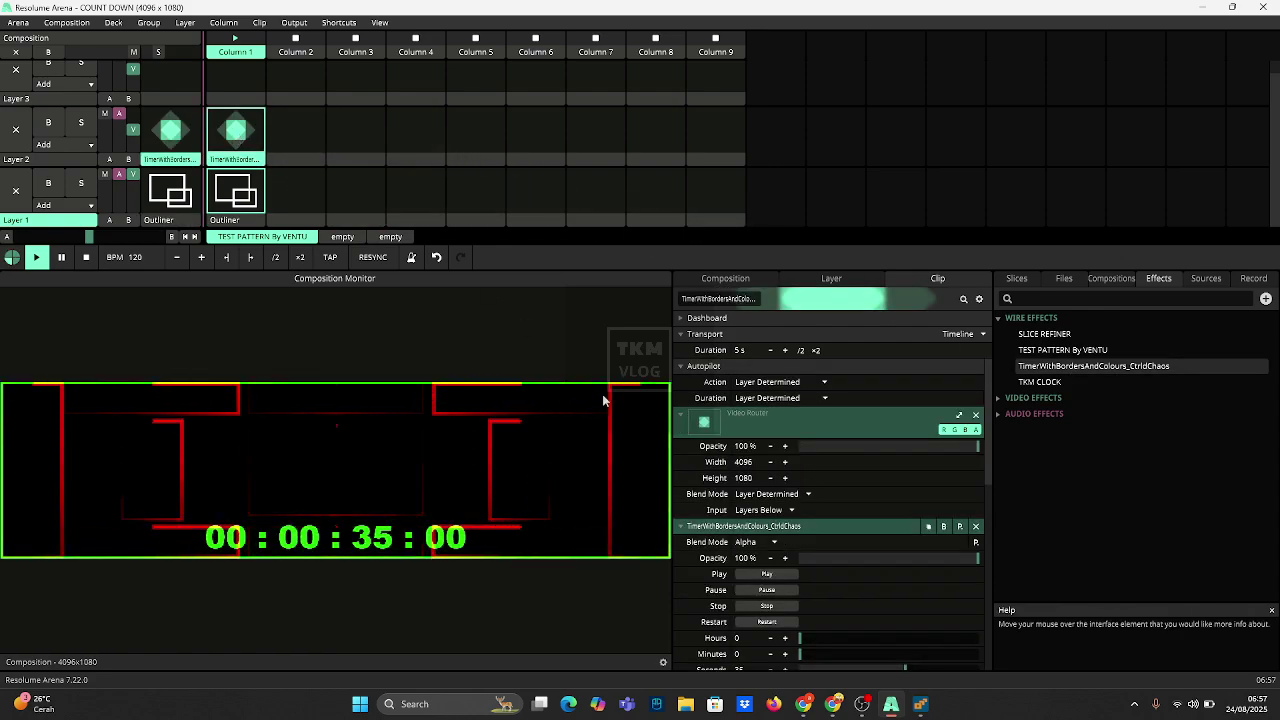
scroll(810, 568, down, 3)
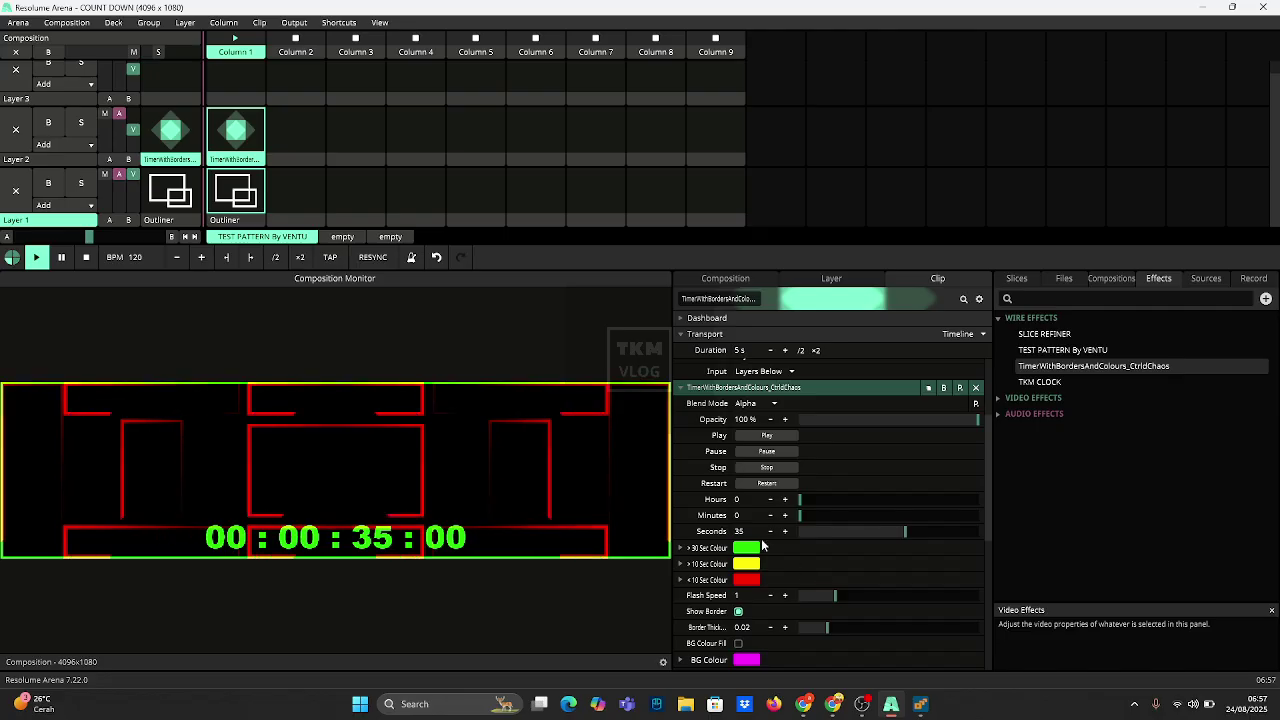
click(1029, 278)
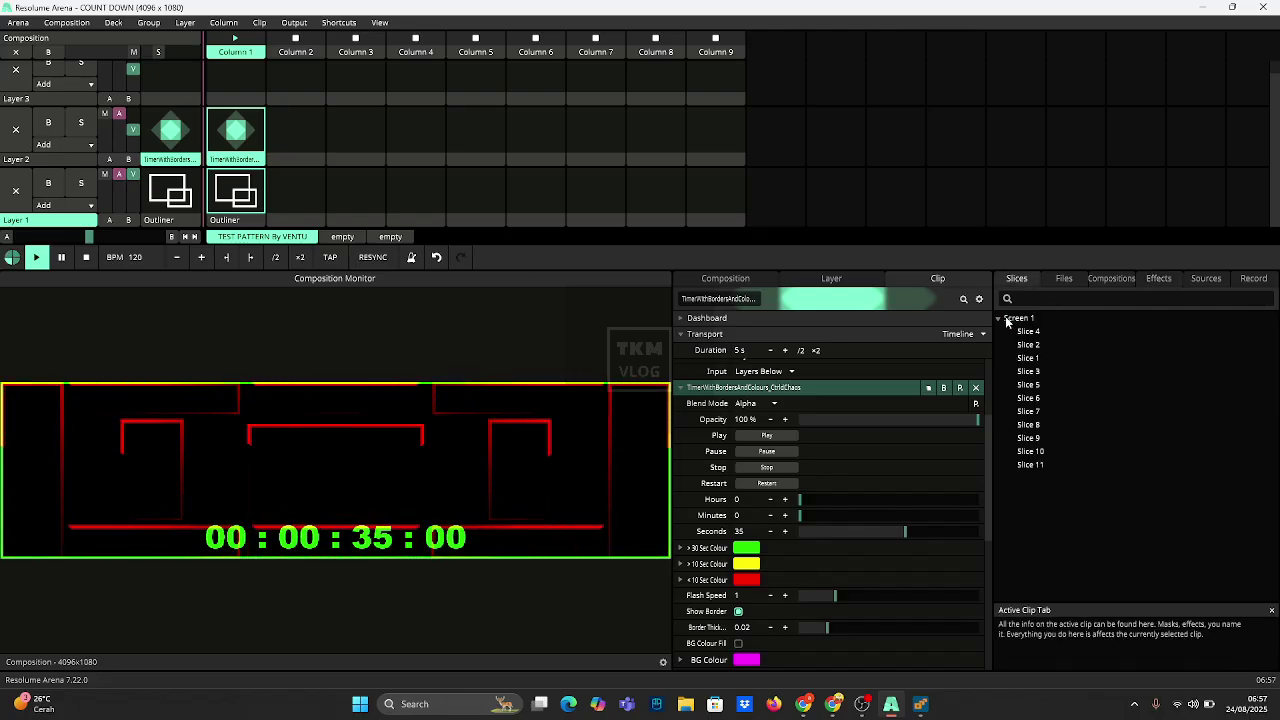
- Change Layer 2's Slice Transform Main Scaling from Fill to Mask
click(73, 140)
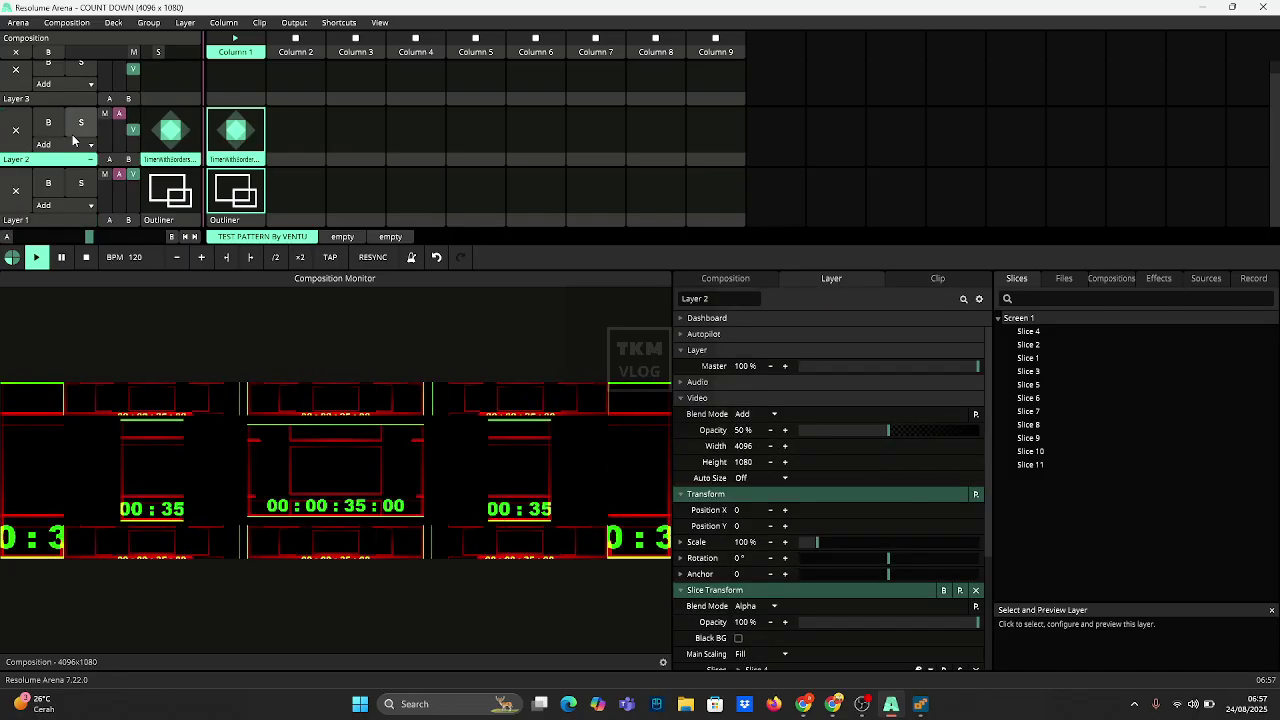
scroll(742, 508, down, 3)
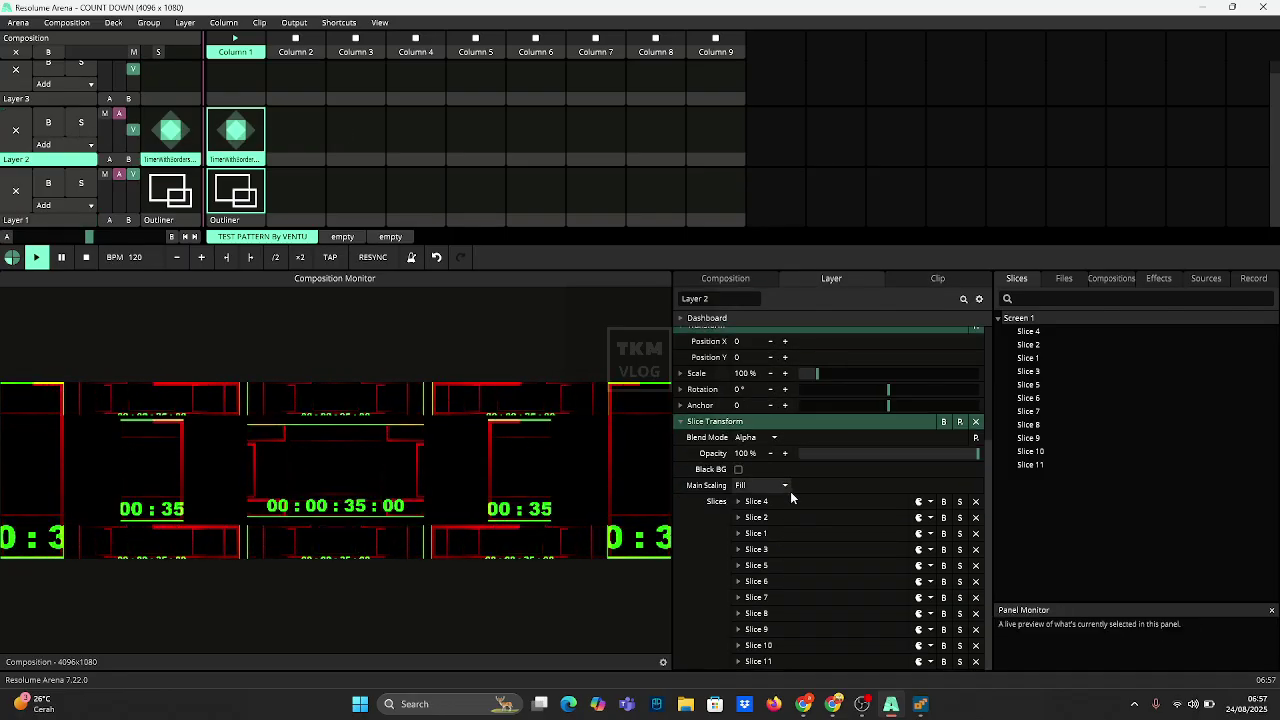
click(785, 486)
click(753, 548)
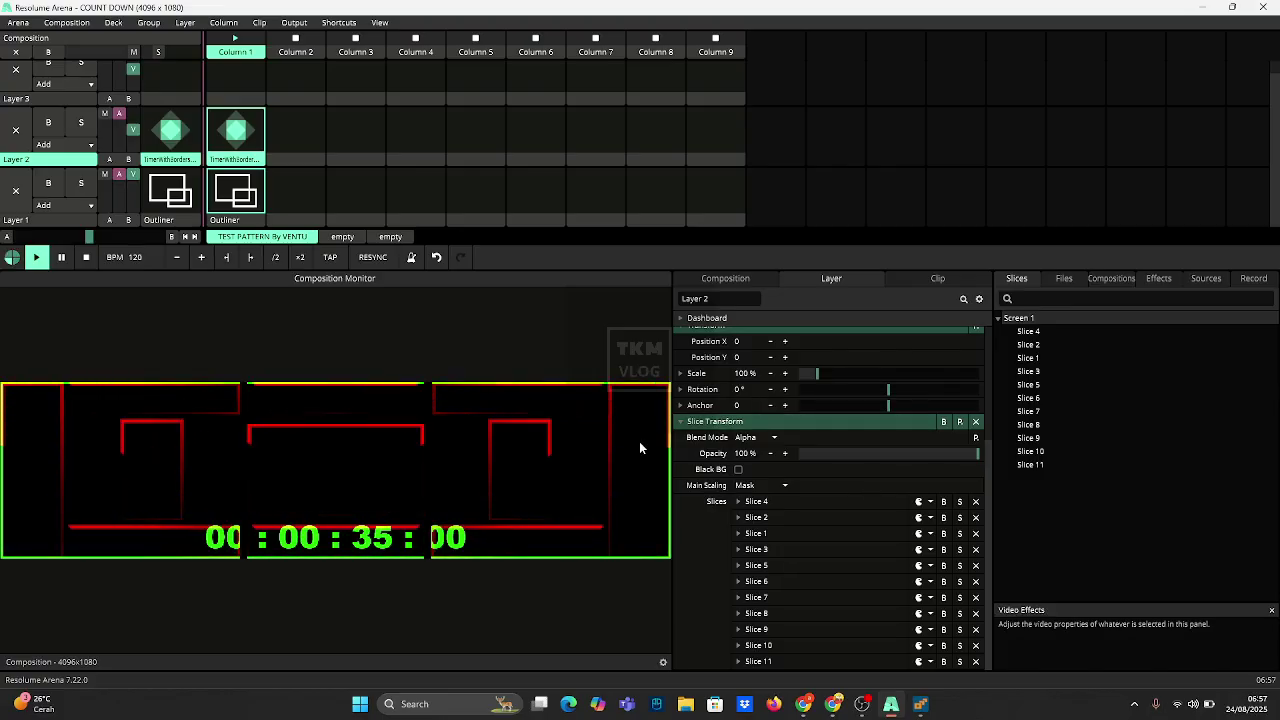
scroll(755, 495, up, 2)
scroll(761, 497, up, 3)
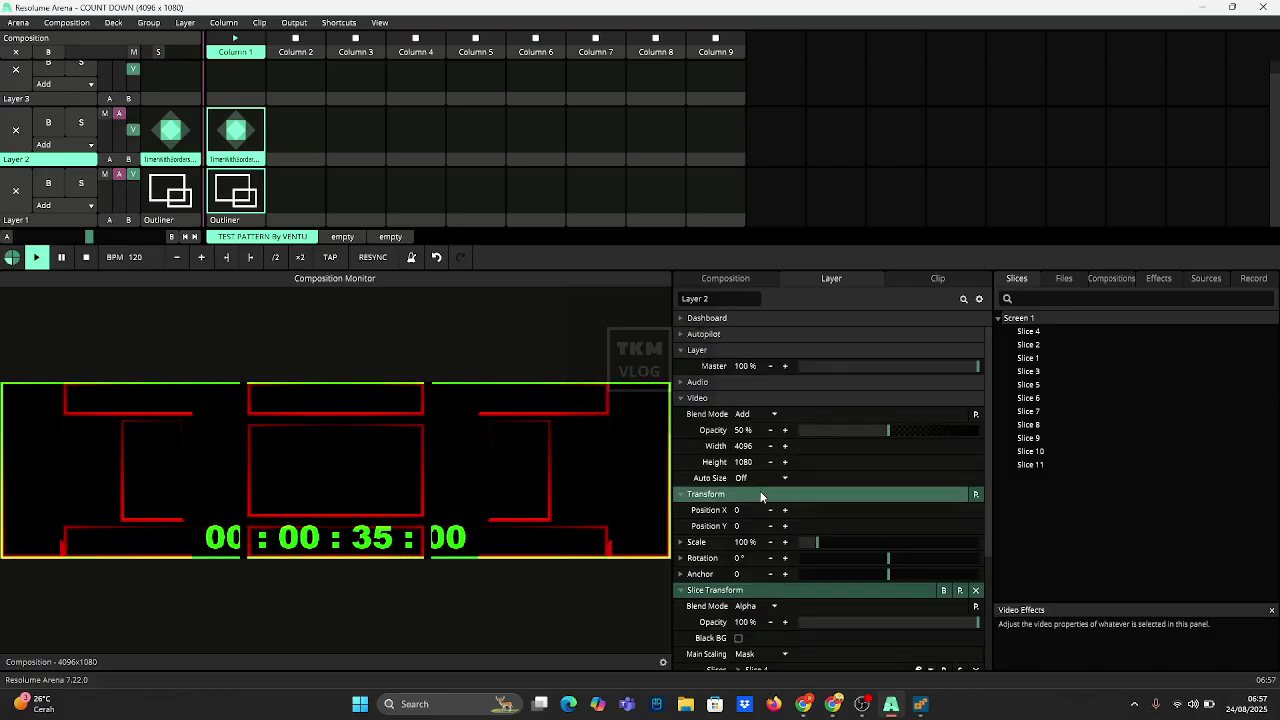
click(236, 132)
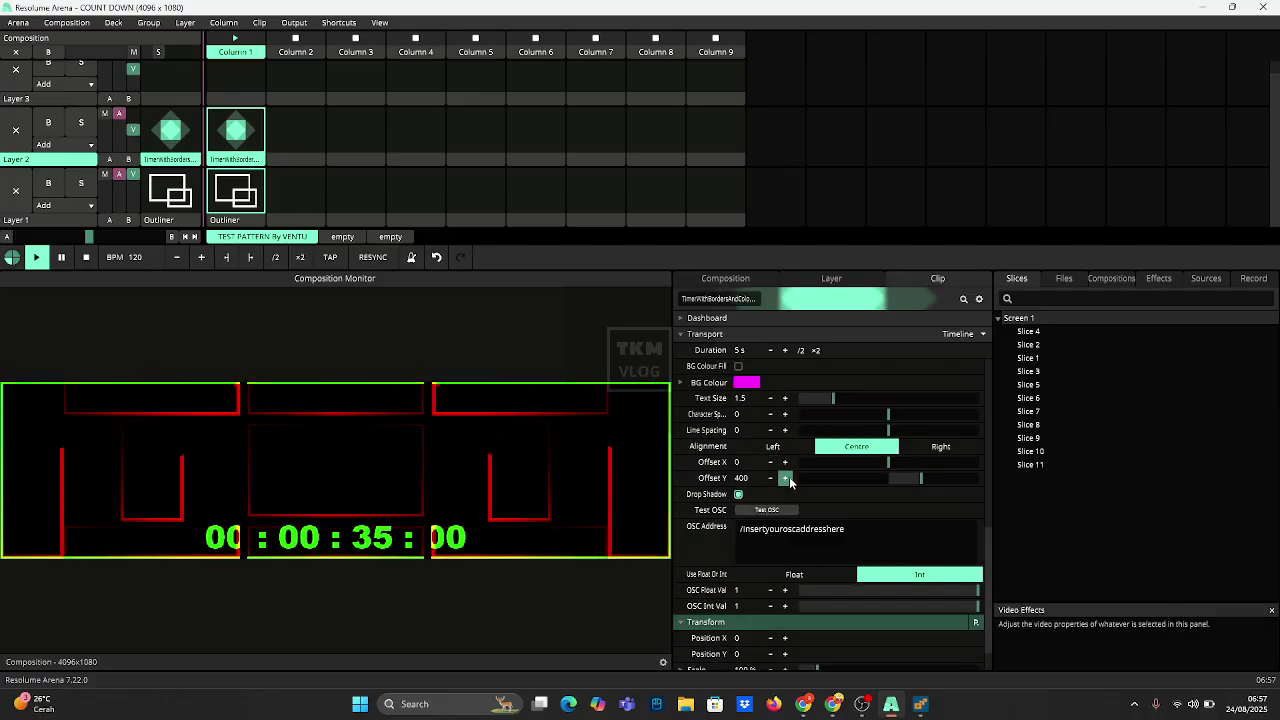
- Move the countdown text higher in the frame by adjusting its Offset Y
drag(918, 481, 851, 480)
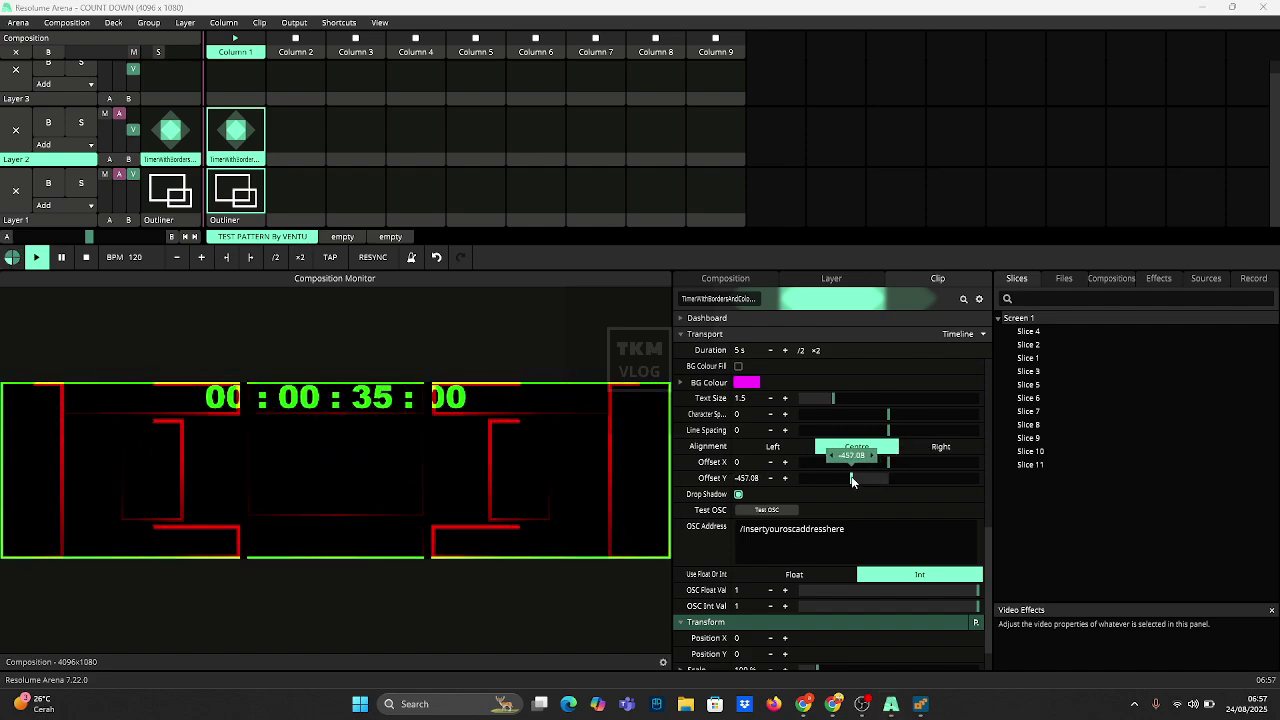
scroll(755, 450, up, 1)
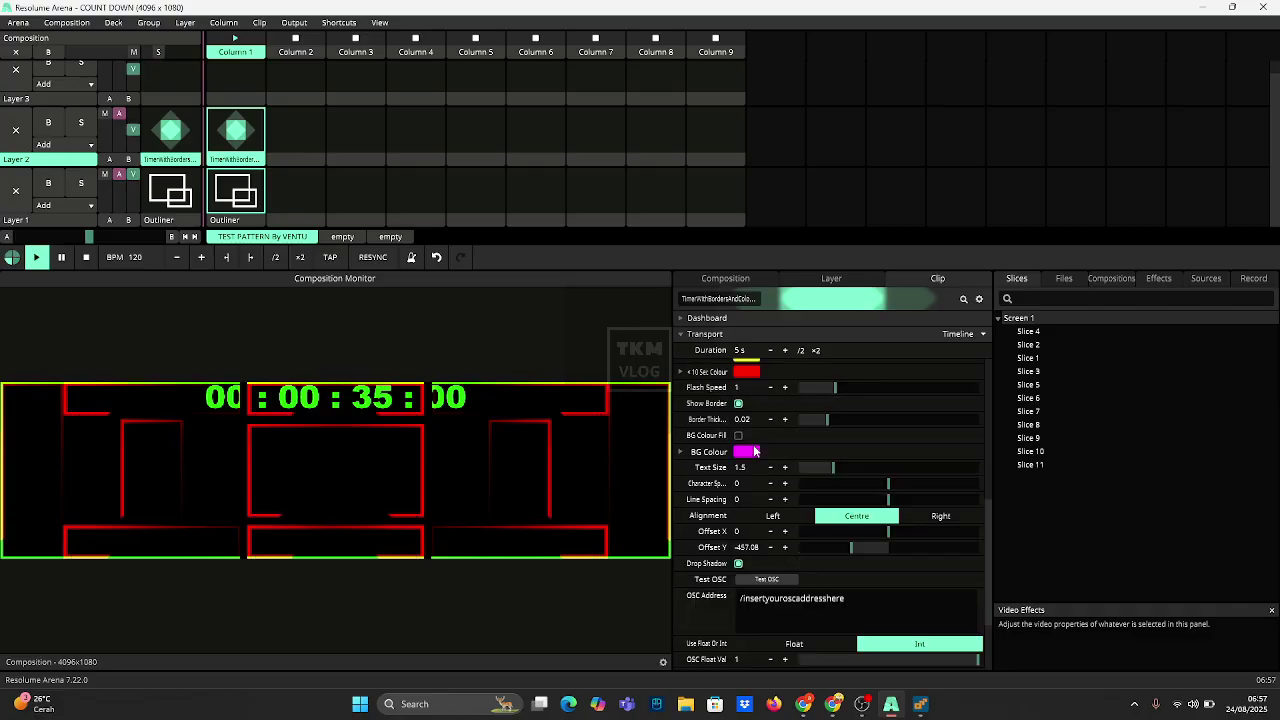
scroll(755, 450, up, 3)
scroll(755, 450, up, 1)
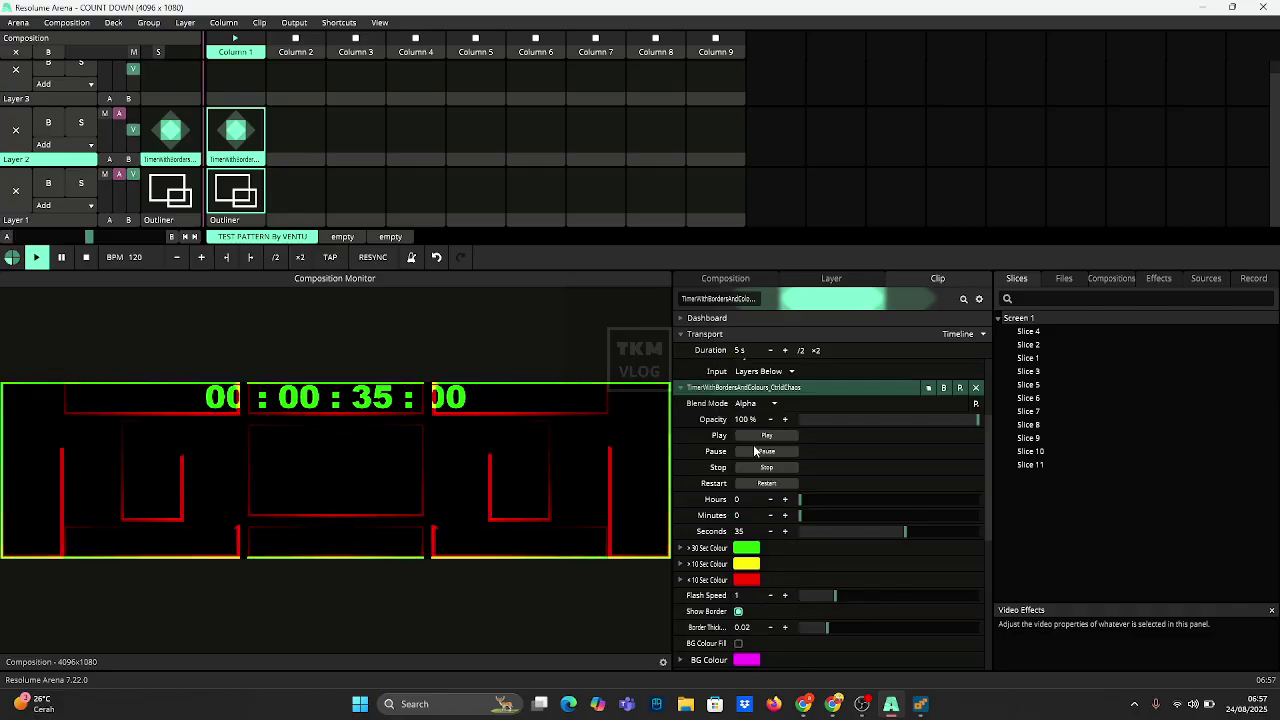
scroll(754, 450, up, 1)
scroll(754, 450, up, 2)
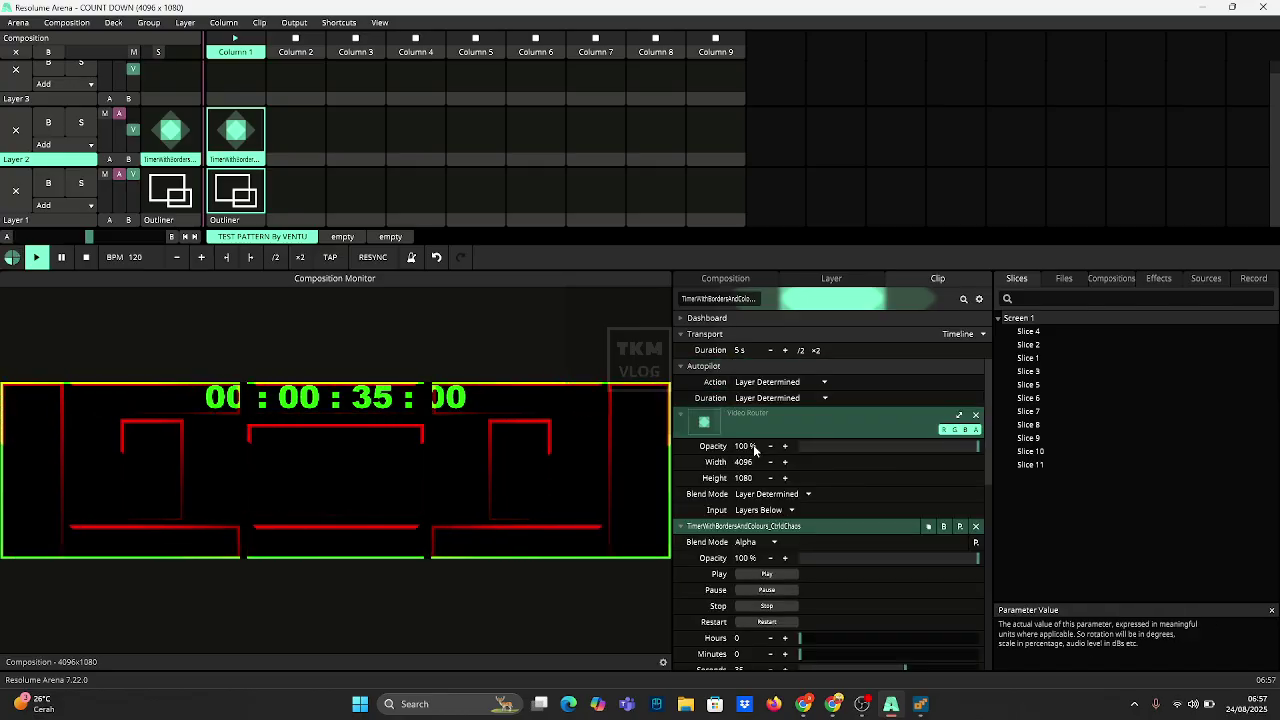
scroll(753, 444, down, 2)
scroll(753, 444, down, 2)
scroll(753, 444, down, 2)
scroll(753, 444, down, 2)
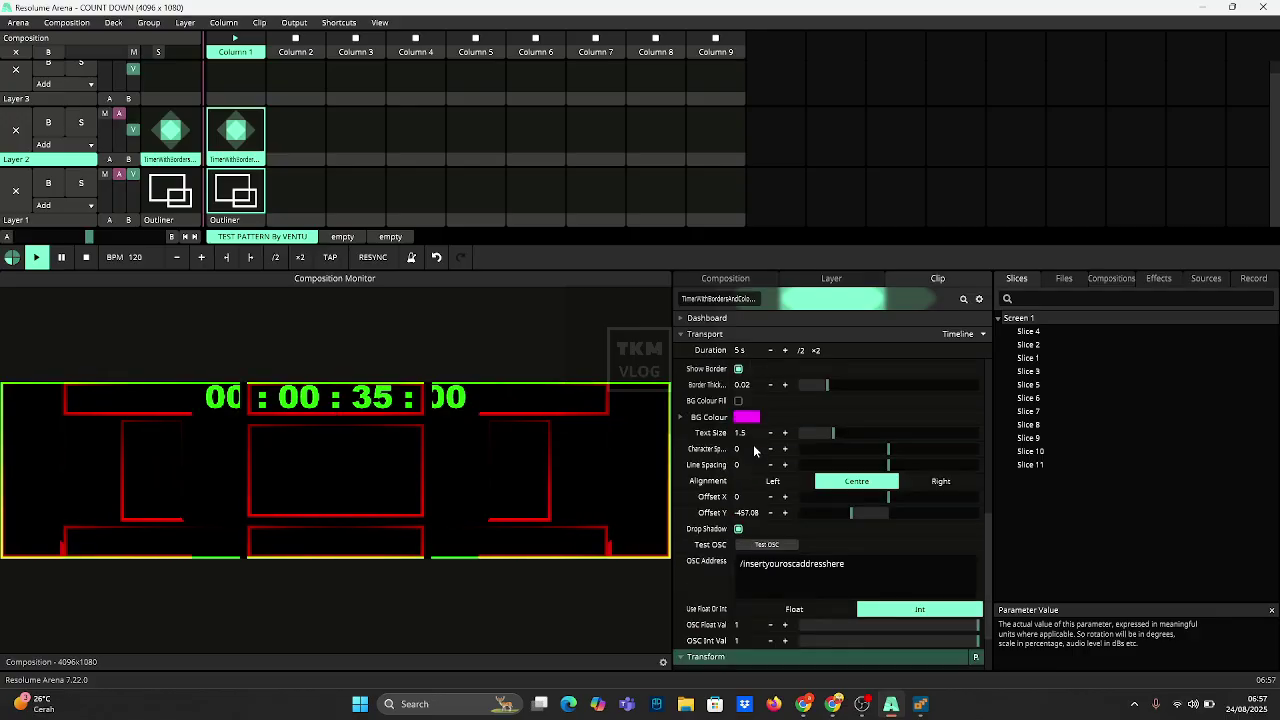
scroll(753, 444, down, 2)
scroll(775, 560, down, 1)
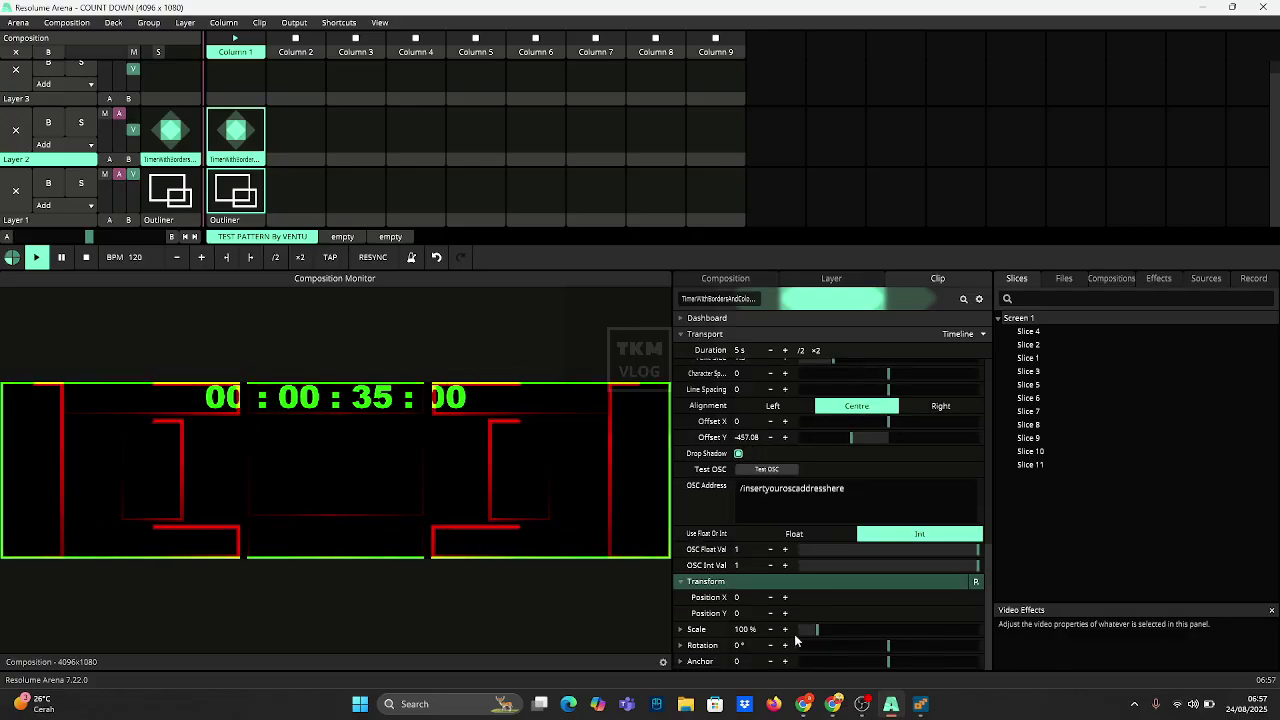
- Reduce the countdown Text Size from 1.5 to about 0.9 to fit the centre slice
drag(816, 631, 813, 630)
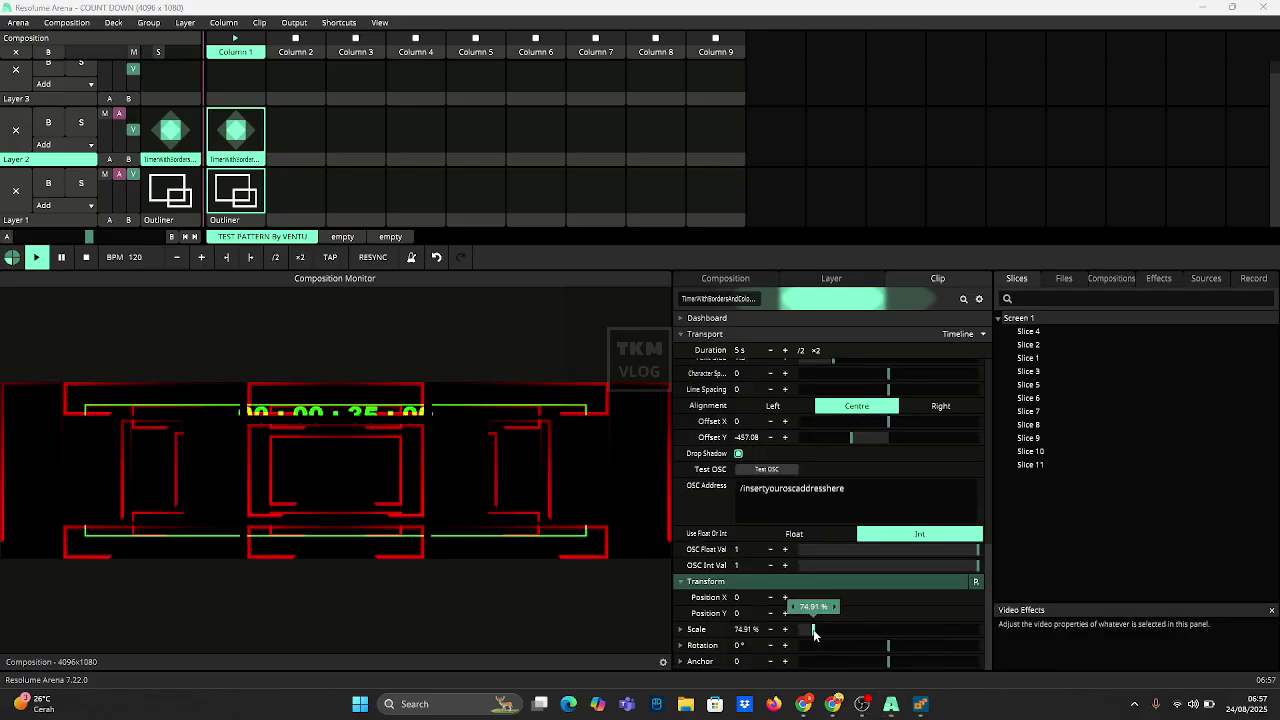
key(ctrl+z)
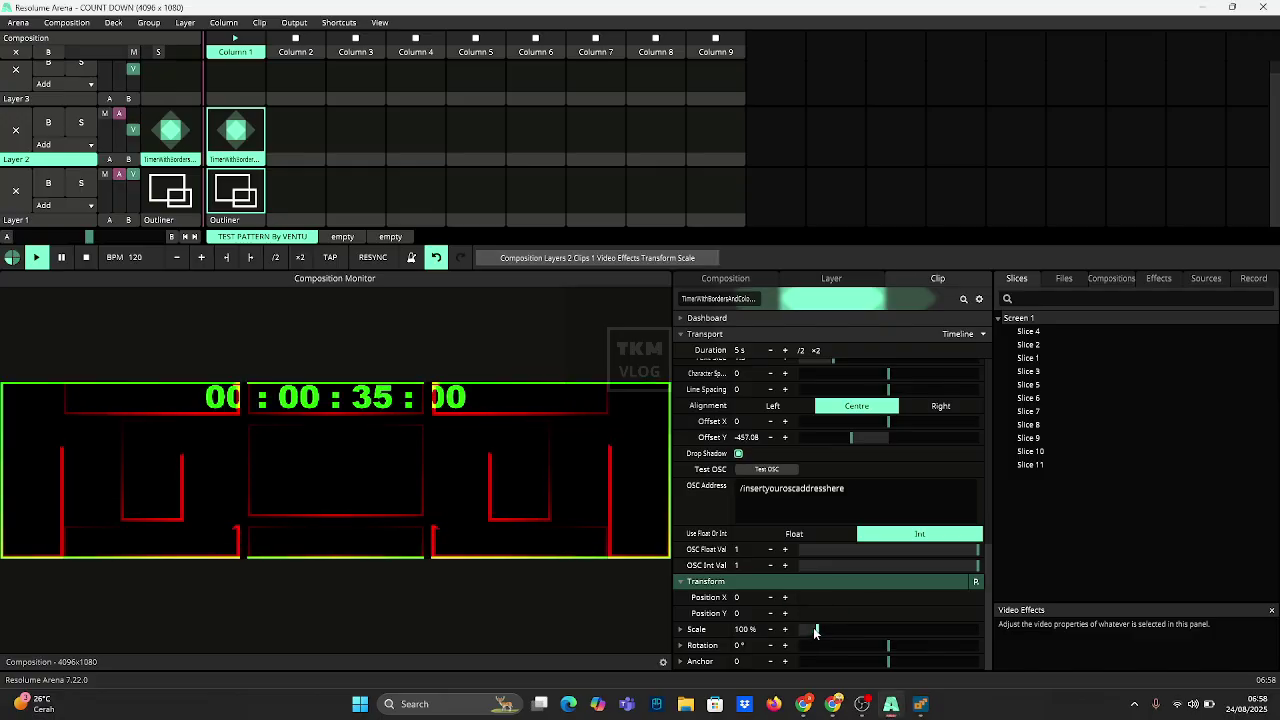
scroll(799, 502, up, 5)
scroll(799, 502, up, 2)
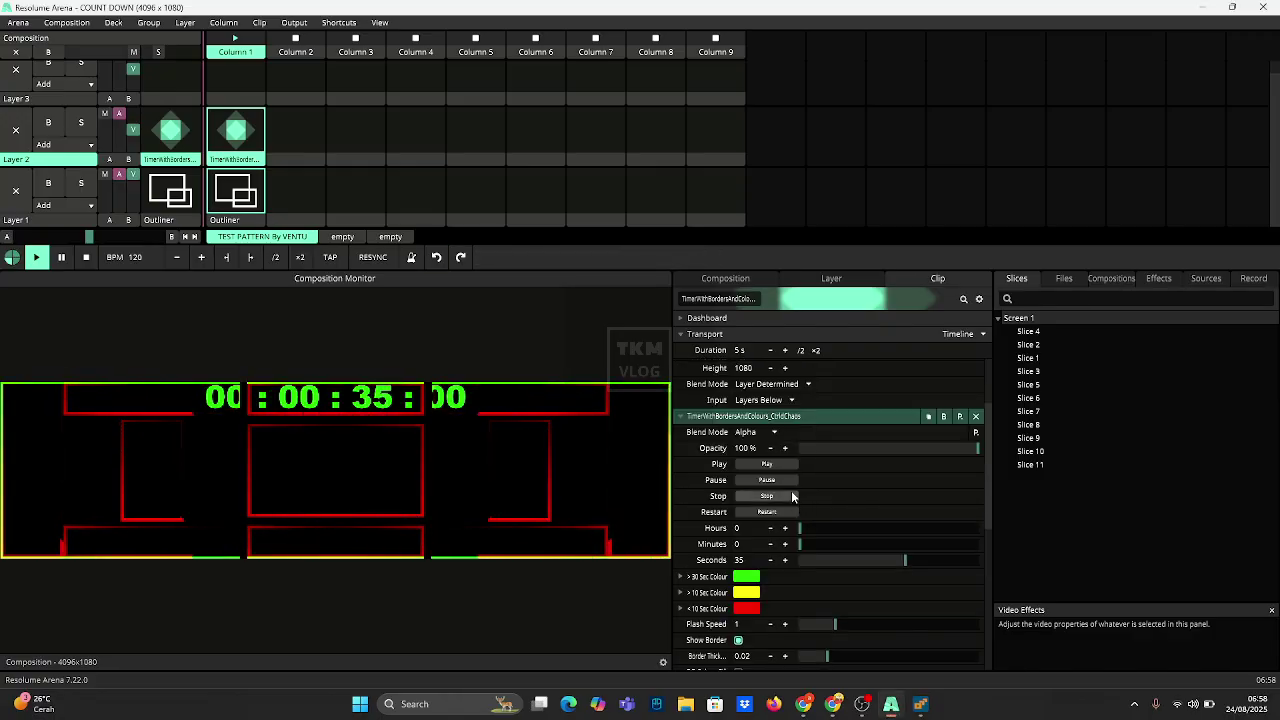
scroll(792, 495, down, 2)
scroll(792, 495, down, 3)
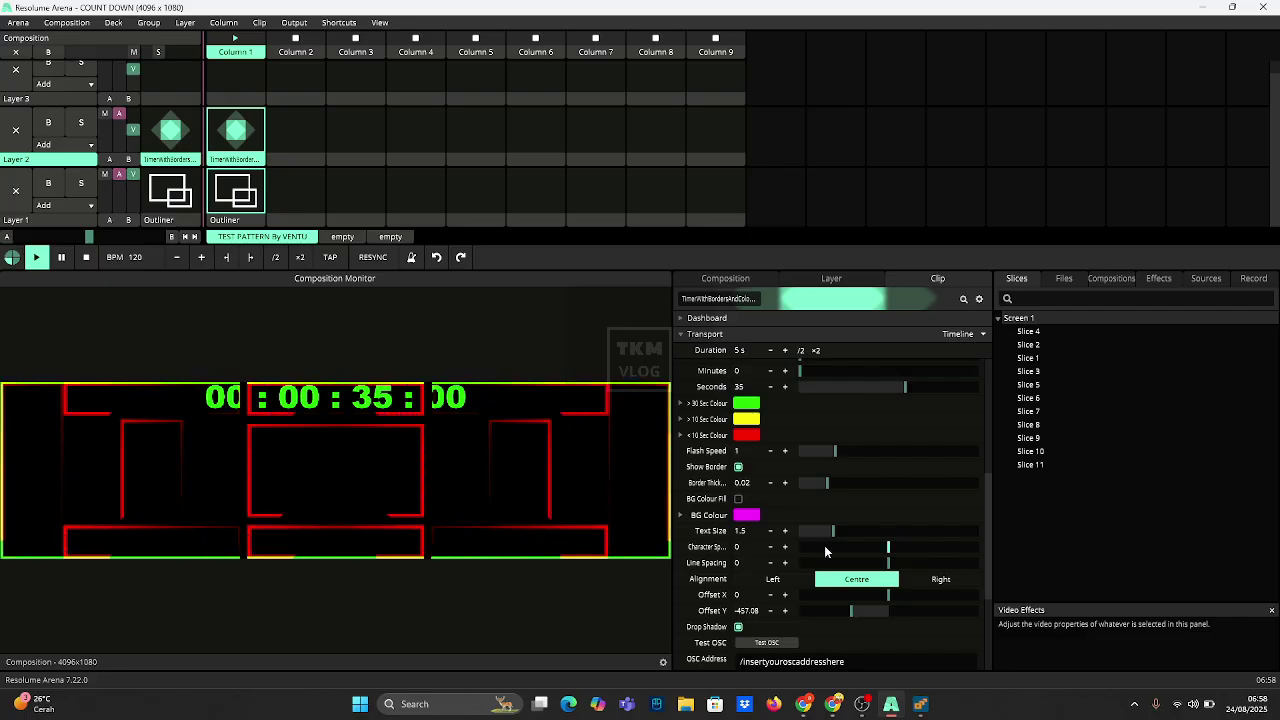
drag(833, 530, 820, 534)
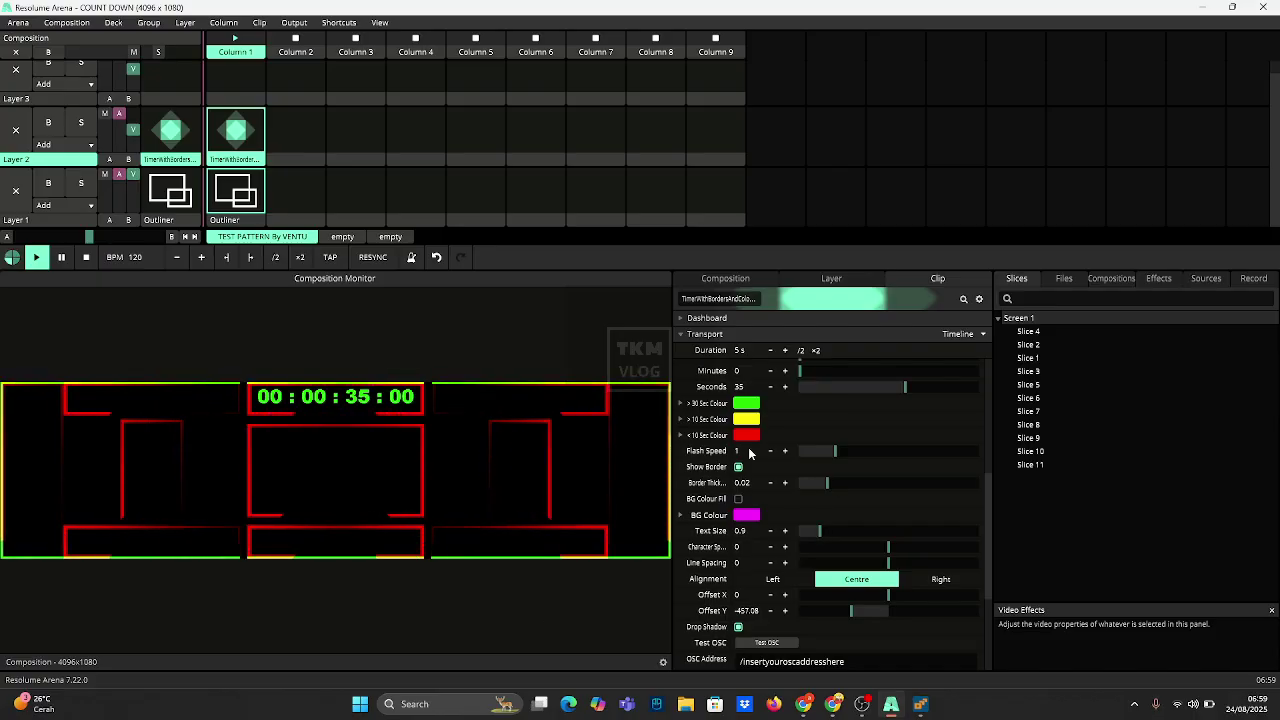
- Restart the countdown, set Seconds to 0 and Hours to 1, and start it running
scroll(738, 438, up, 2)
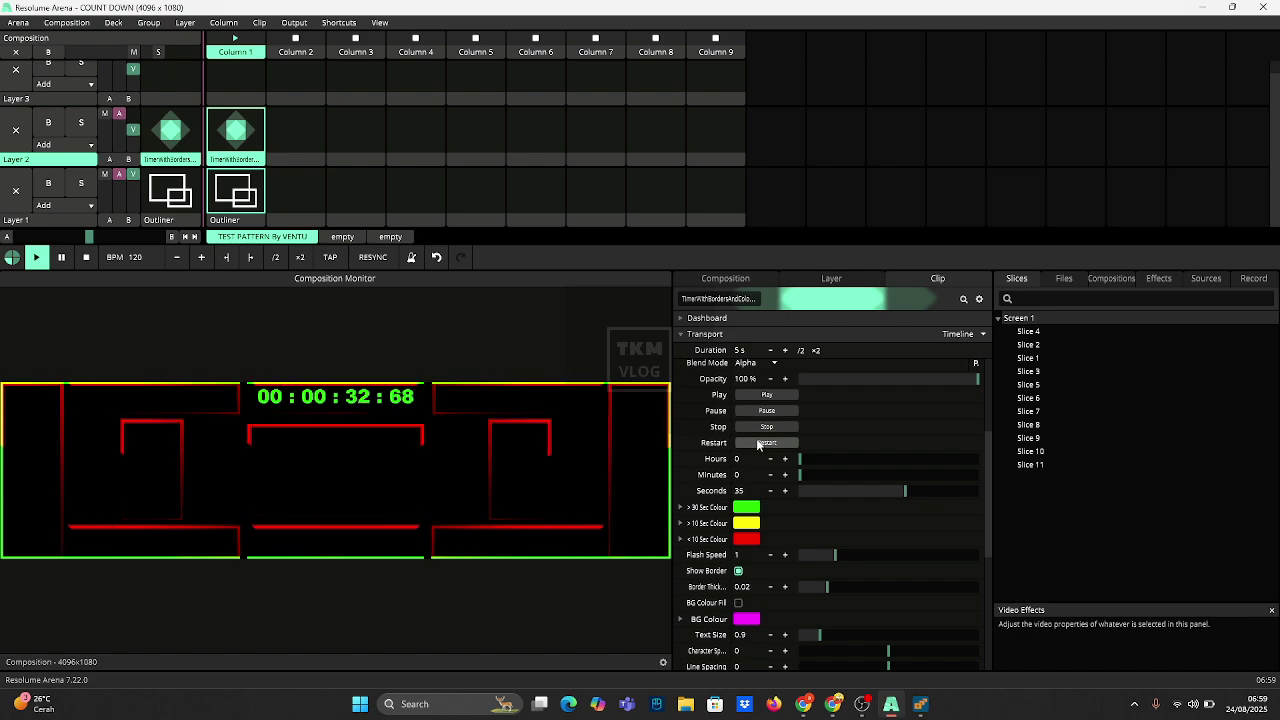
click(758, 443)
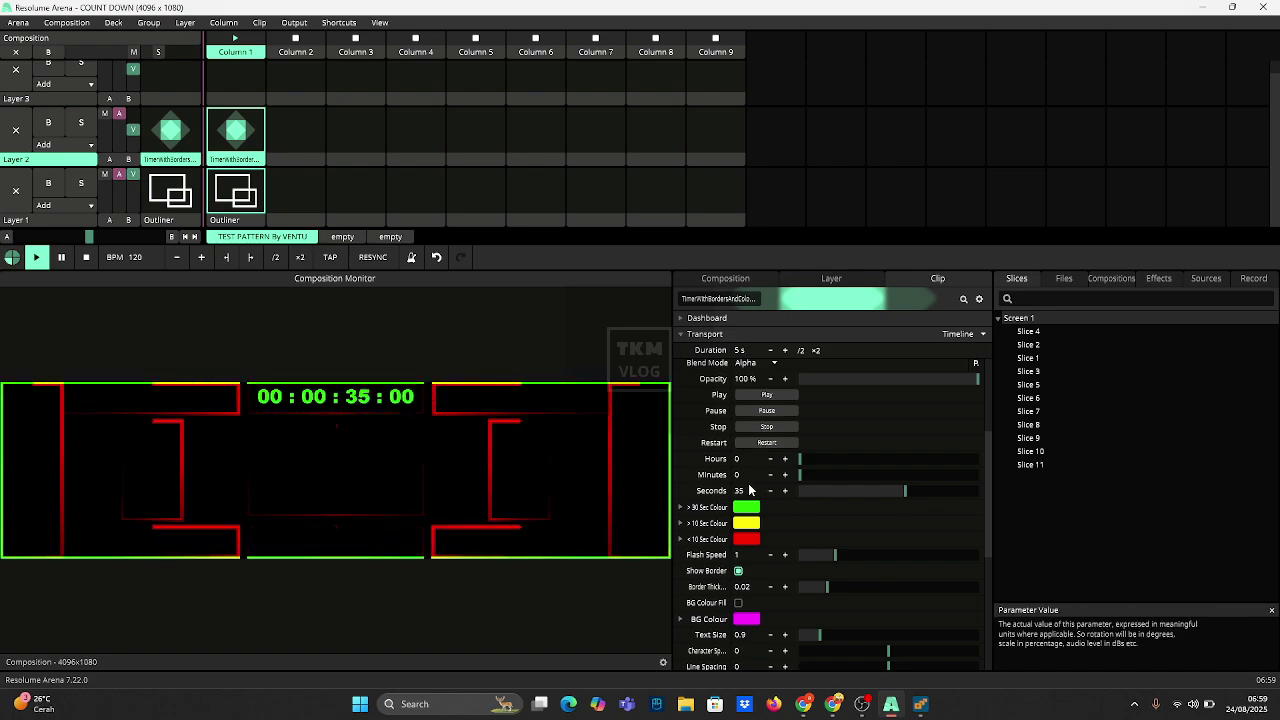
double_click(748, 490)
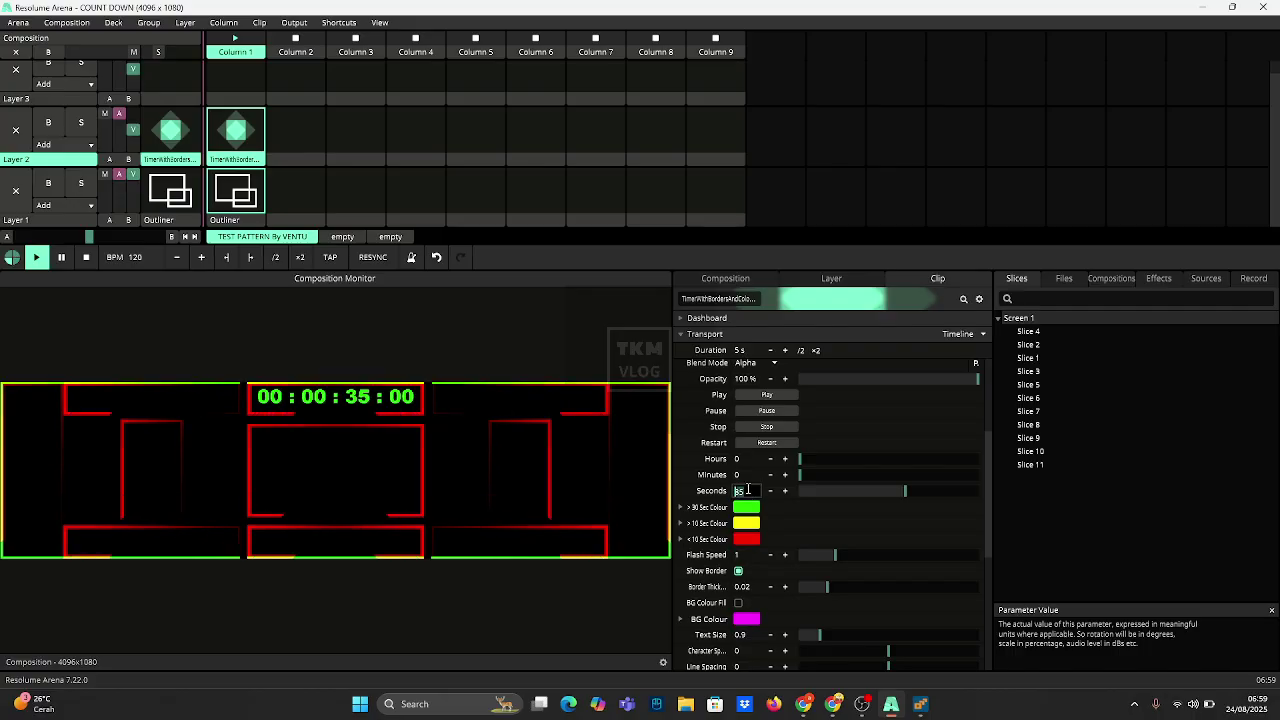
text(0)
key(Return)
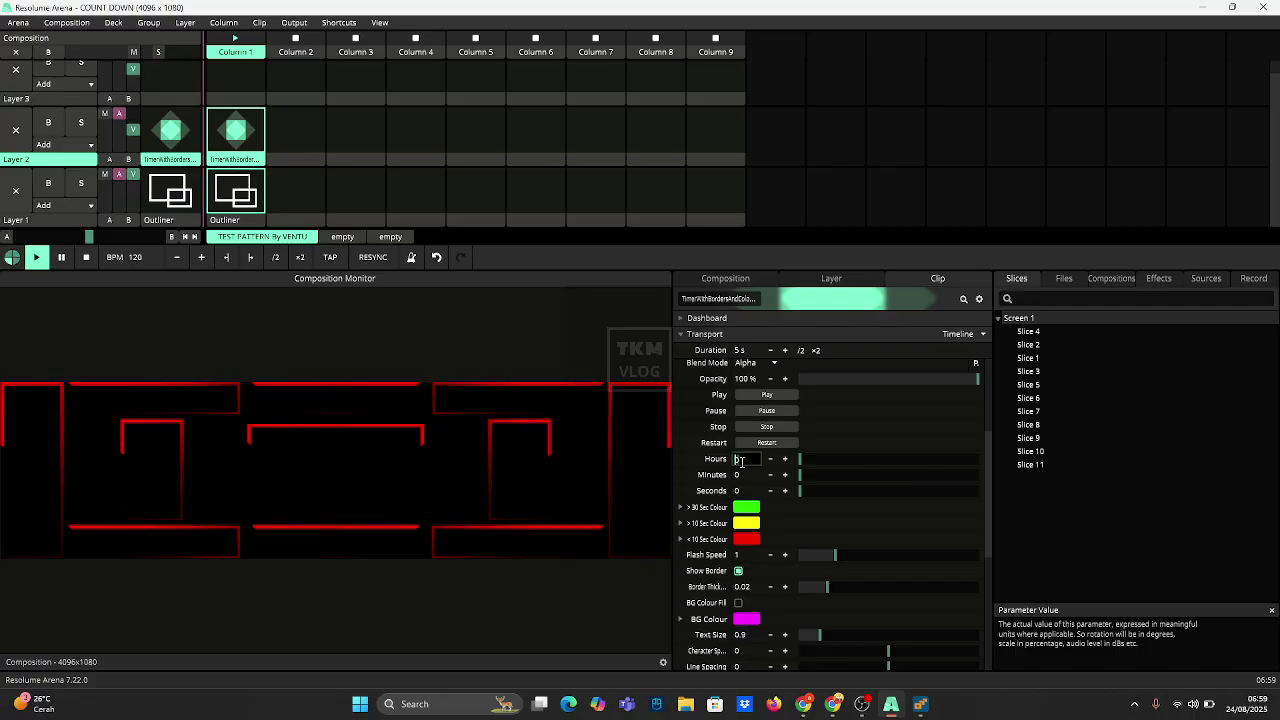
double_click(740, 459)
text(1)
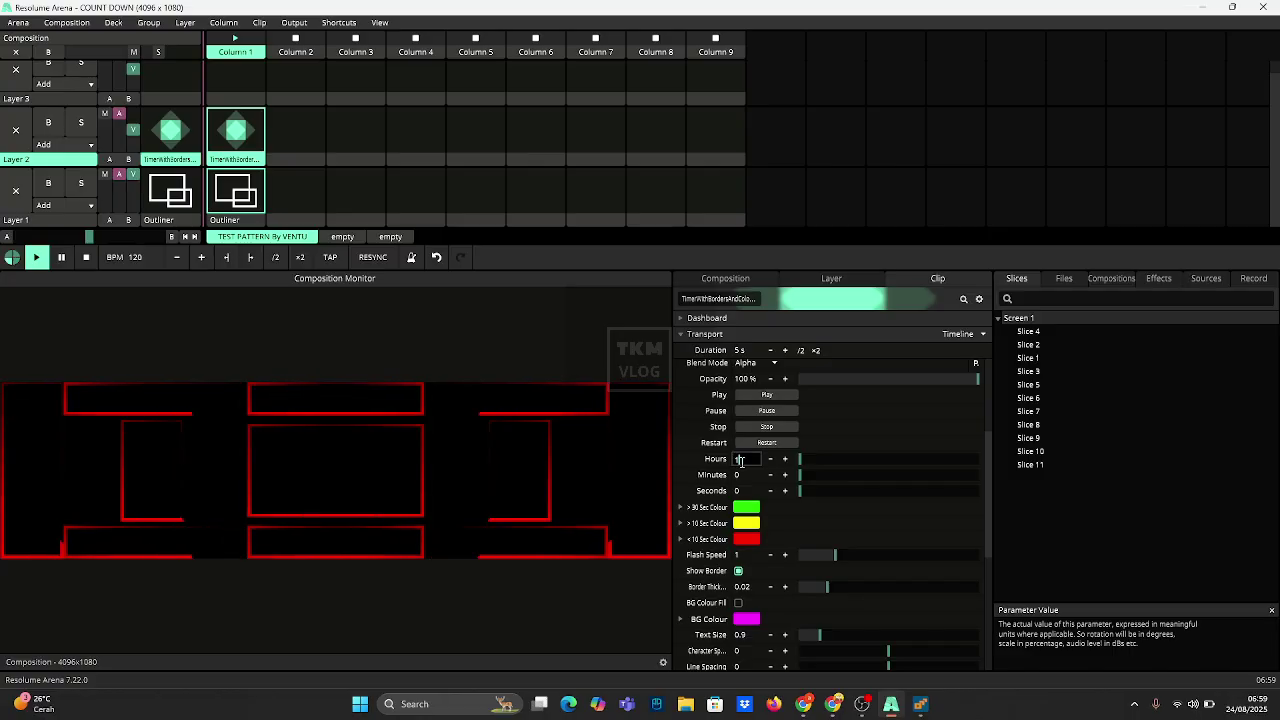
key(Return)
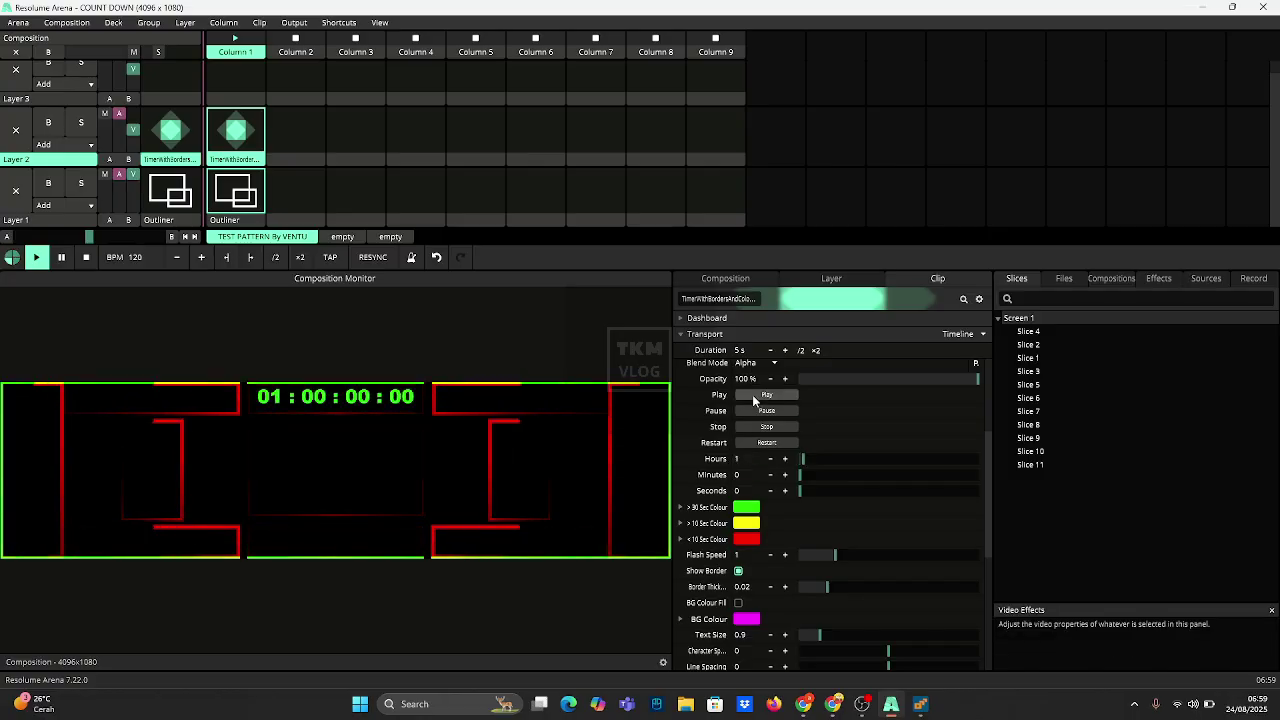
click(753, 396)
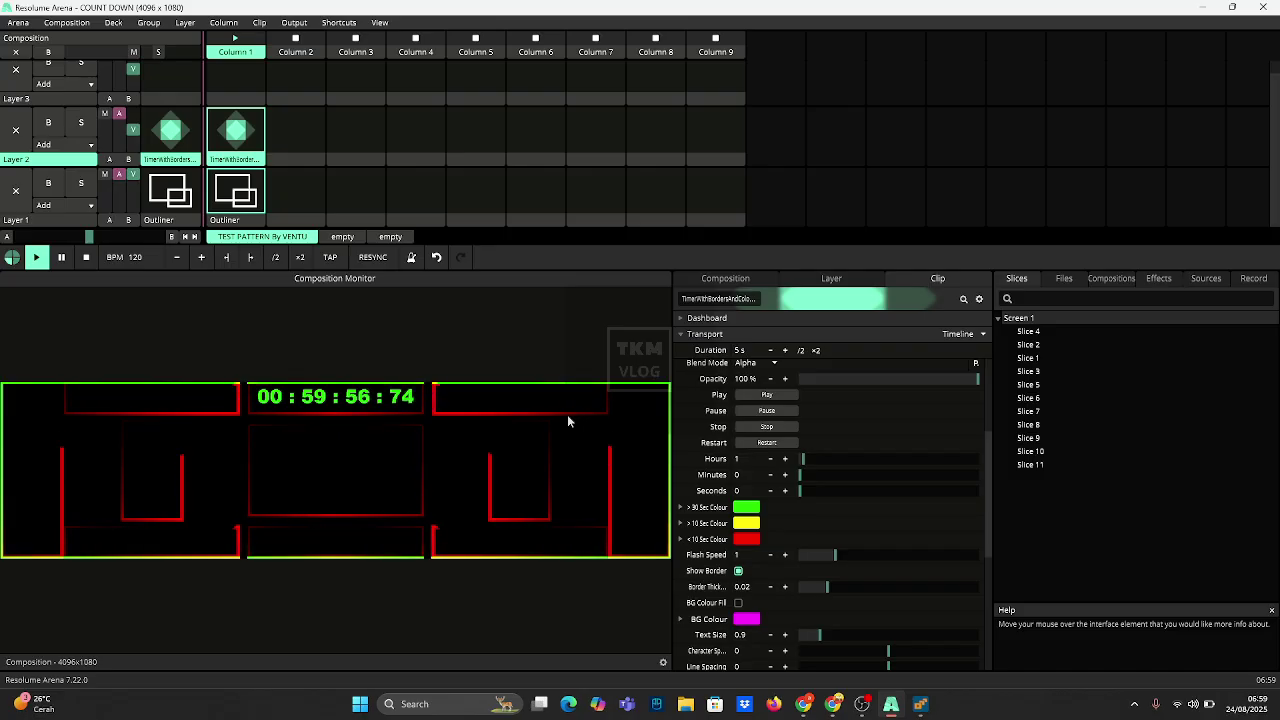
- Try then undo a magenta fill behind the countdown, switch off its border, and bring up File Explorer
scroll(880, 590, down, 3)
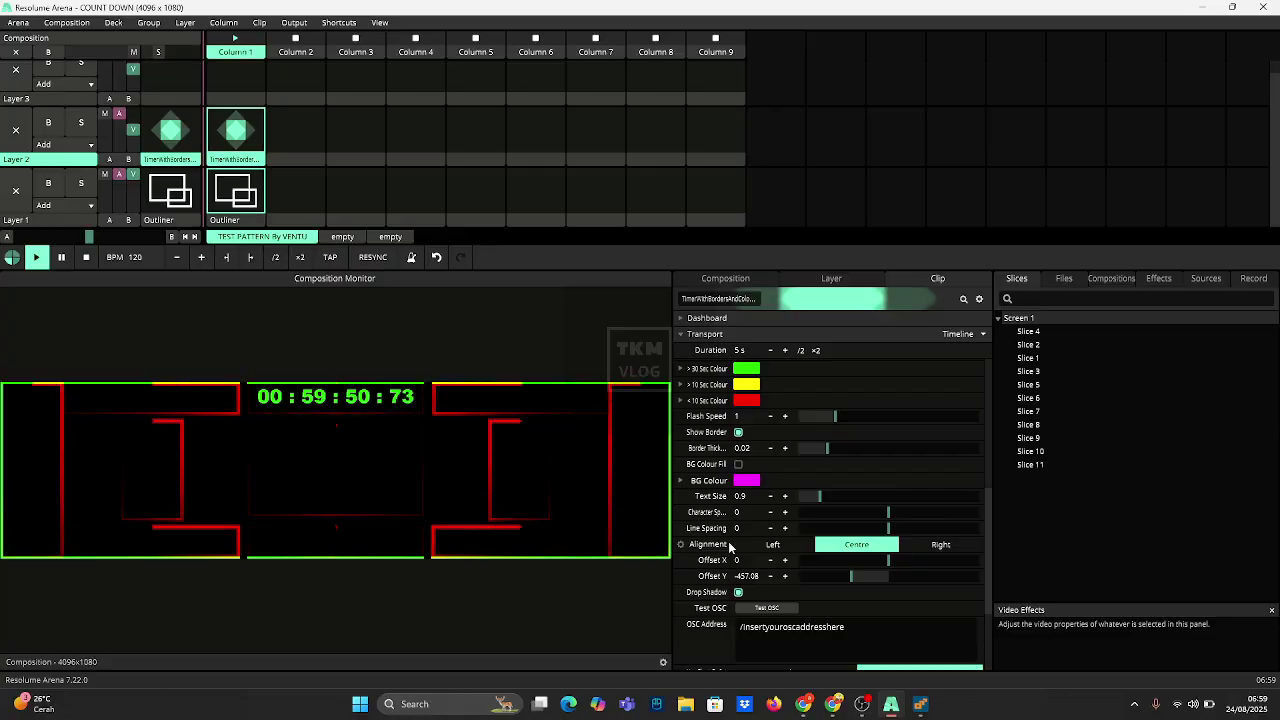
click(739, 465)
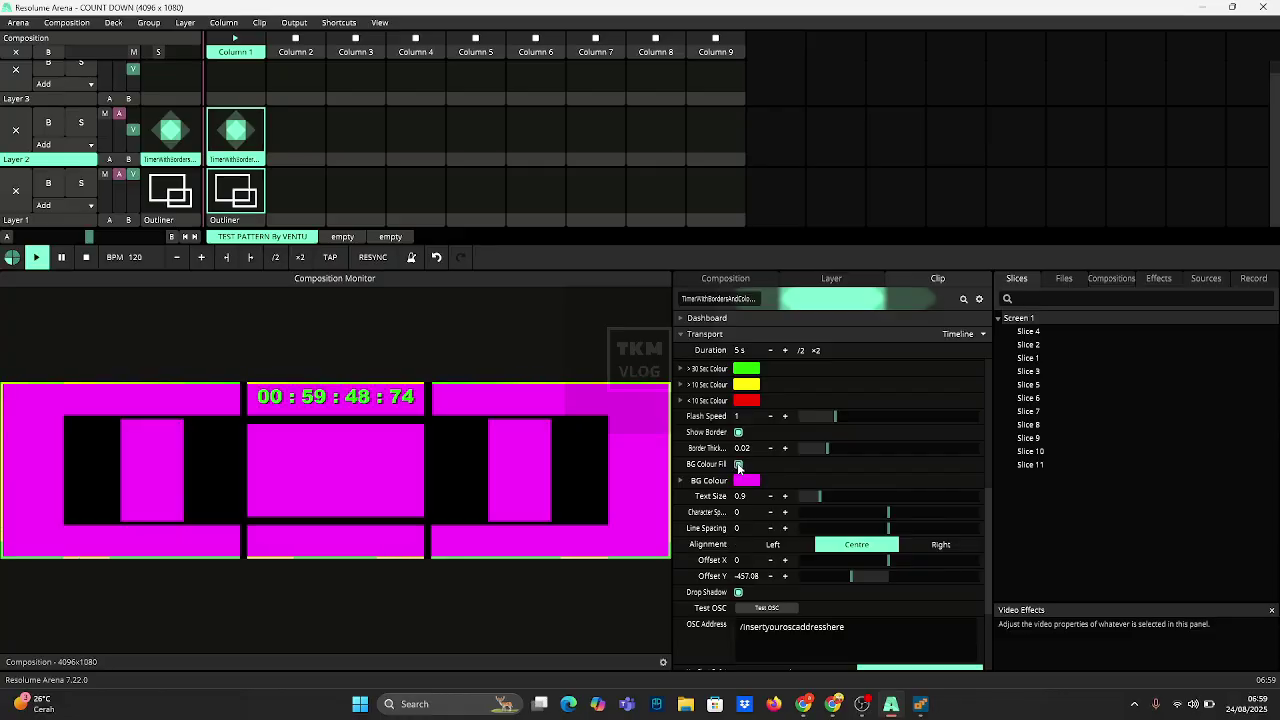
click(739, 465)
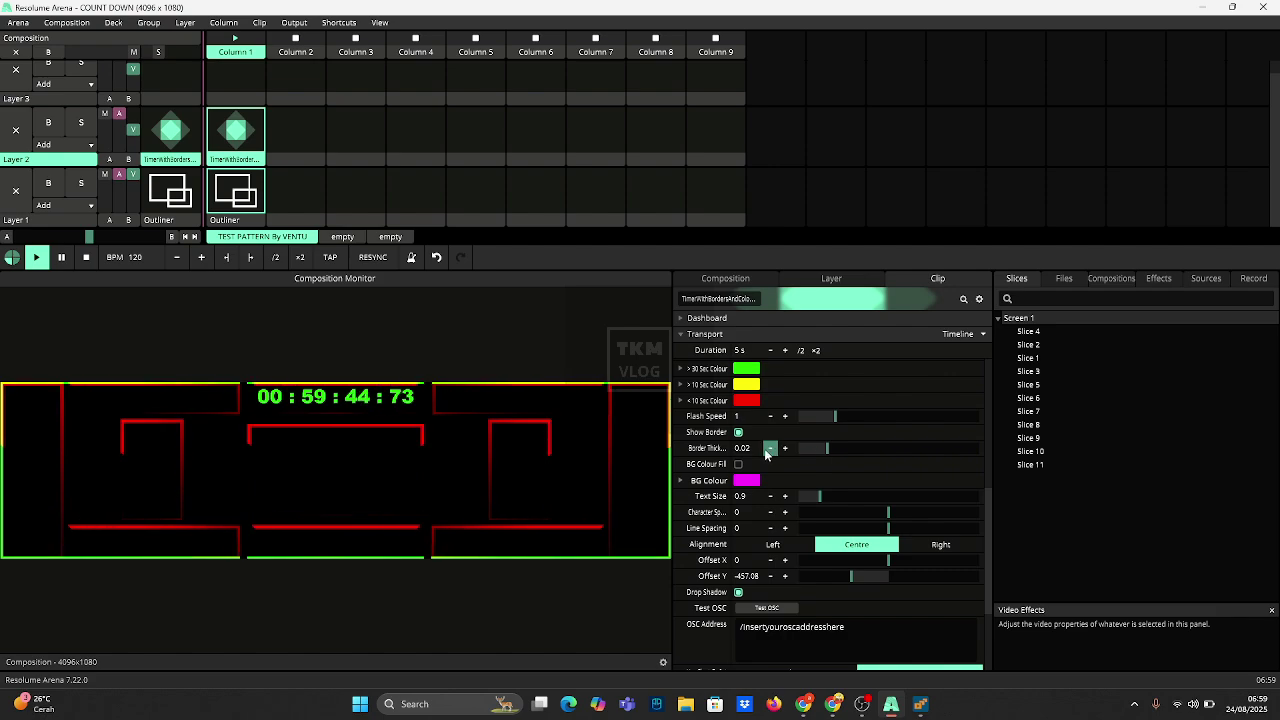
click(739, 432)
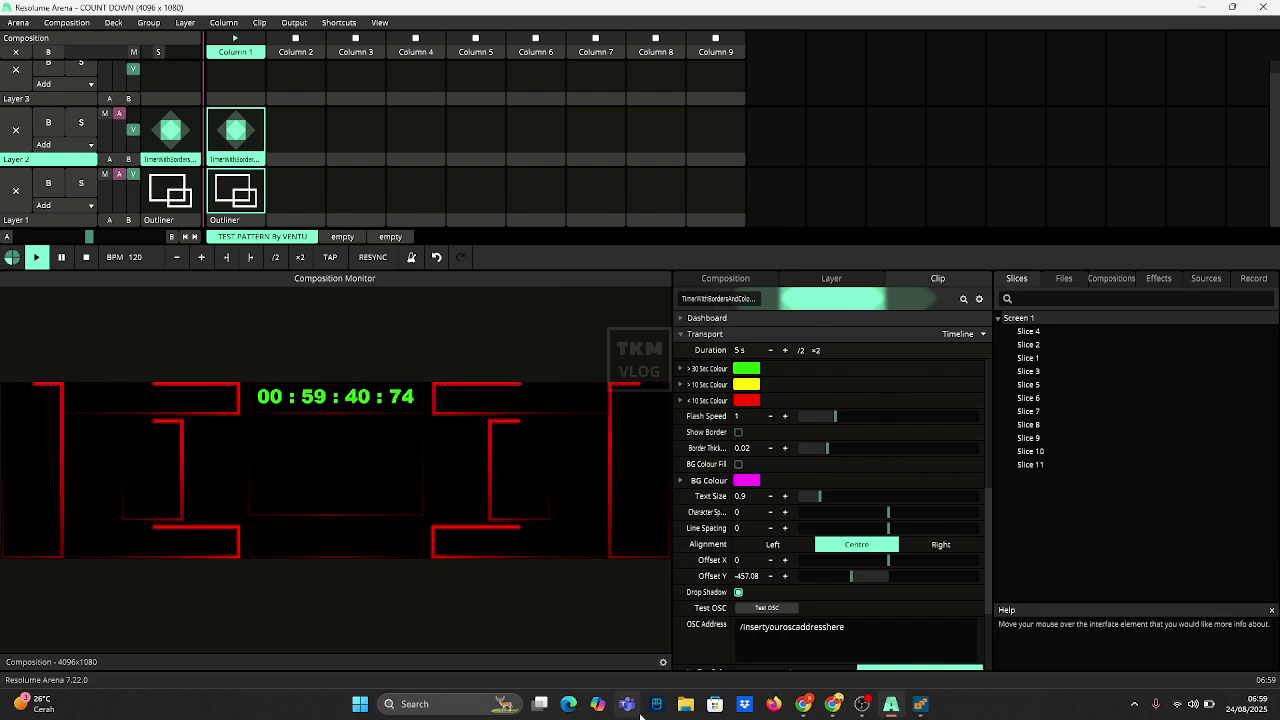
click(684, 704)
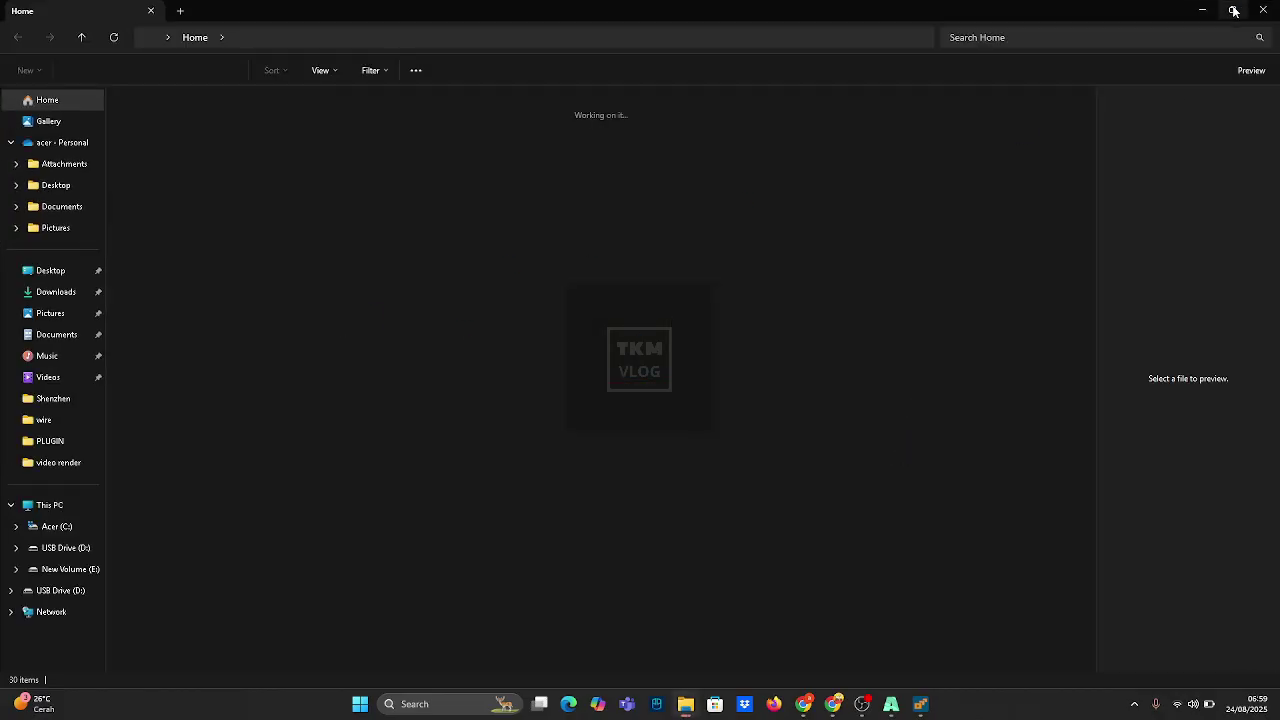
- Navigate File Explorer to the E:\hdd\3GB folder of VJ loops
click(1233, 12)
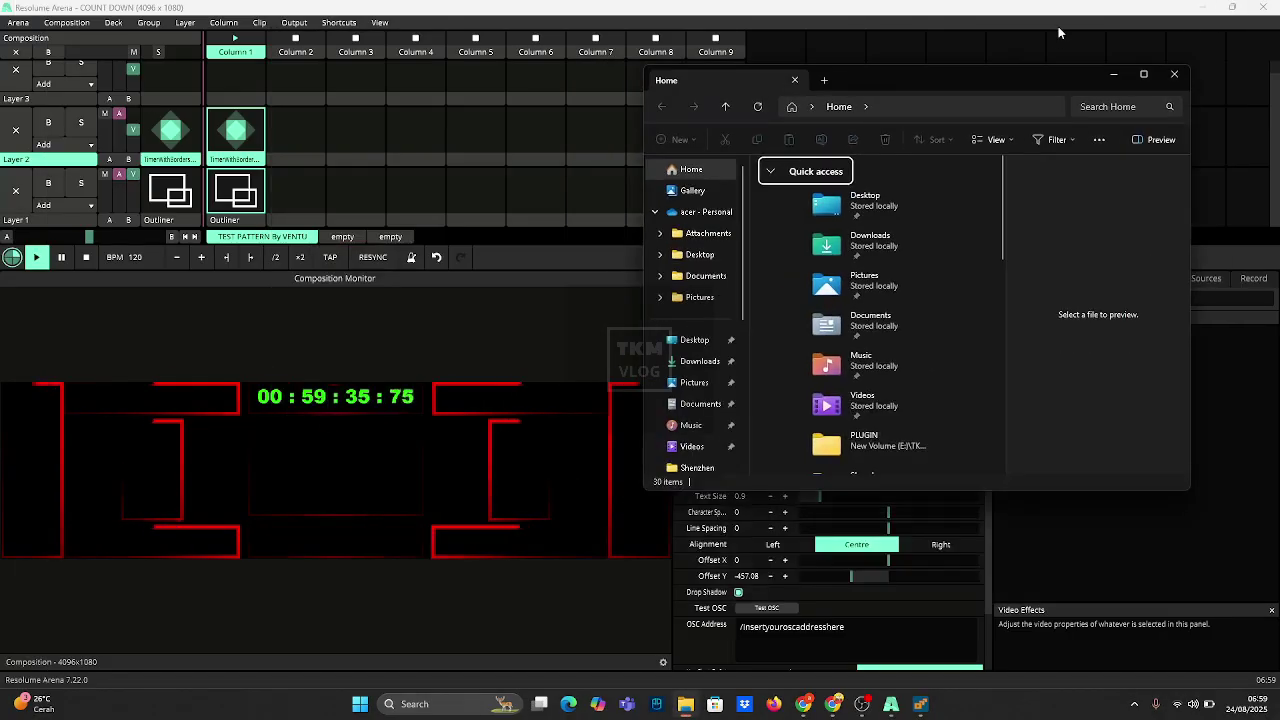
click(700, 255)
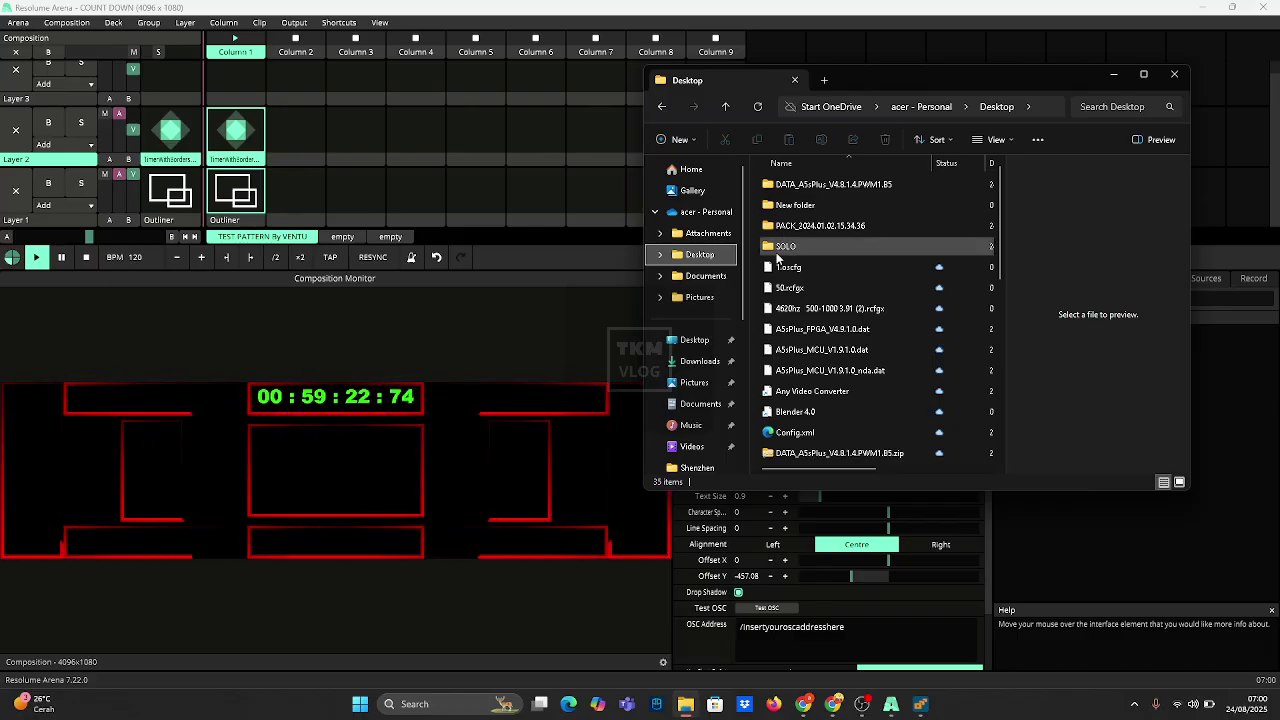
scroll(698, 393, down, 3)
scroll(703, 396, down, 2)
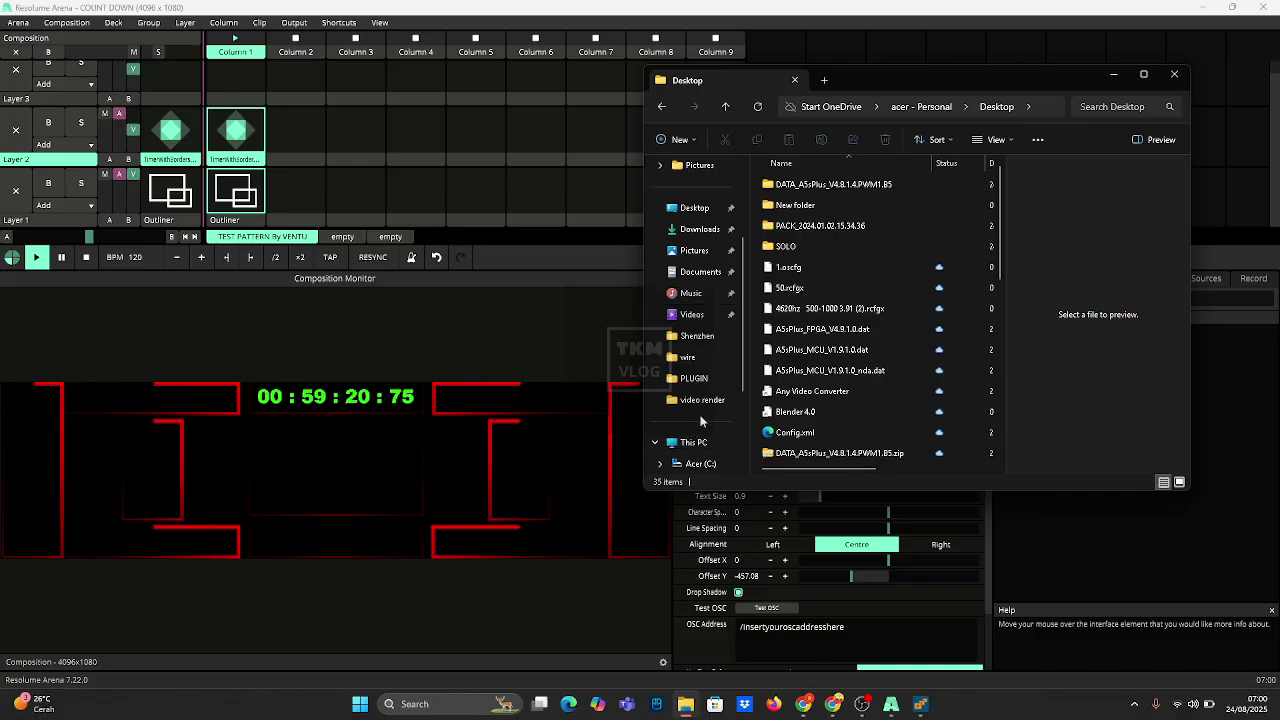
click(711, 378)
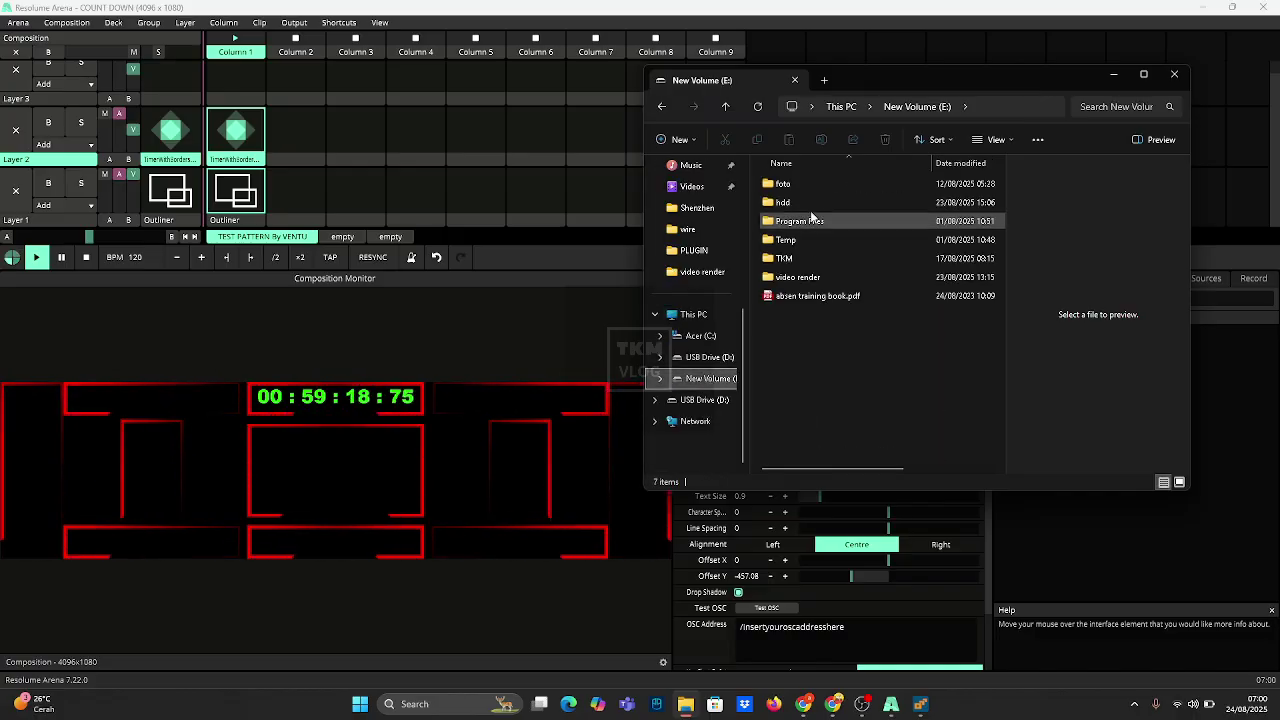
double_click(812, 203)
double_click(812, 203)
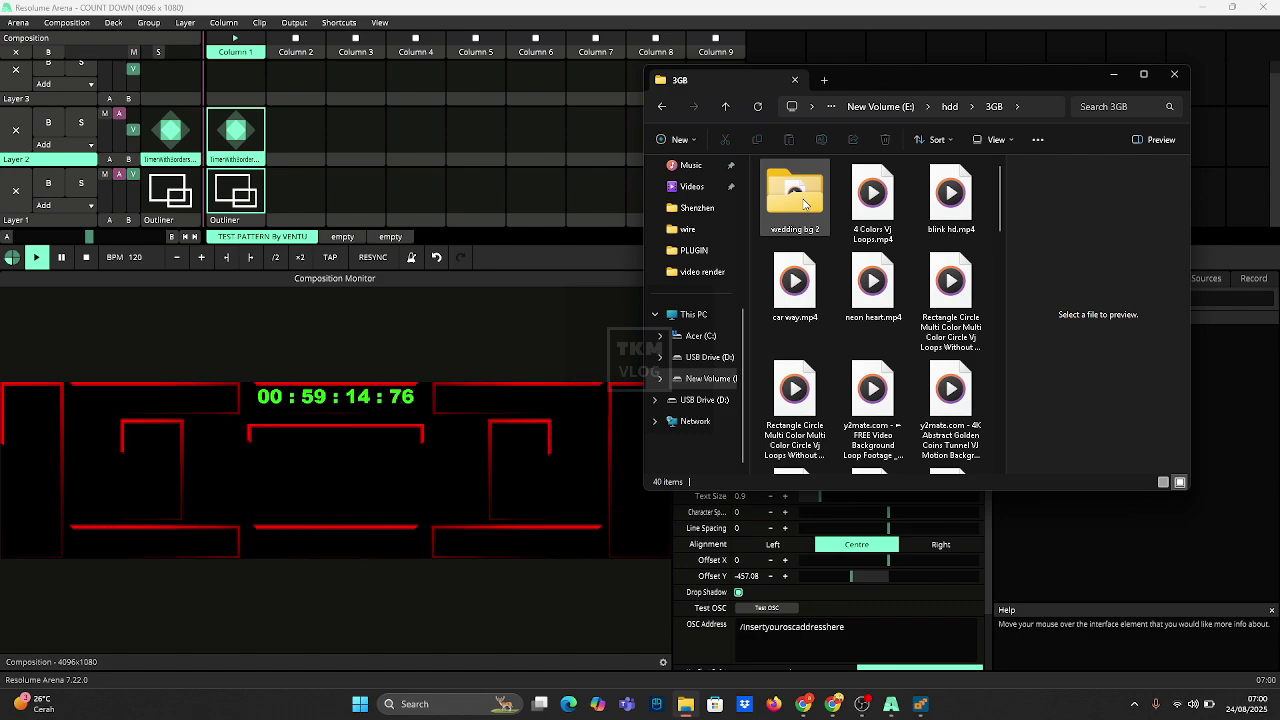
- Select all loops except the wedding bg 2 folder and drag the 39 videos onto Layer 3
key(ctrl+a)
ctrl+click(794, 202)
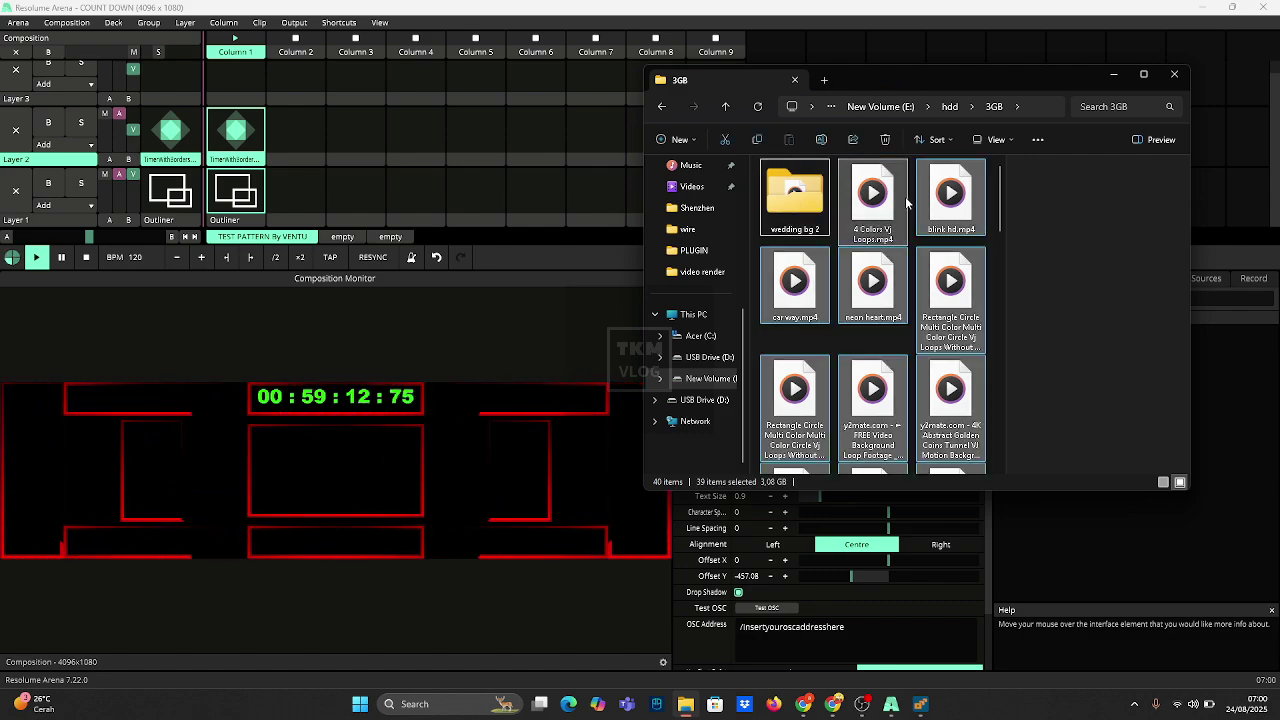
mouse_move(872, 195)
mouse_down()
mouse_move(363, 155)
mouse_move(228, 71)
mouse_up()
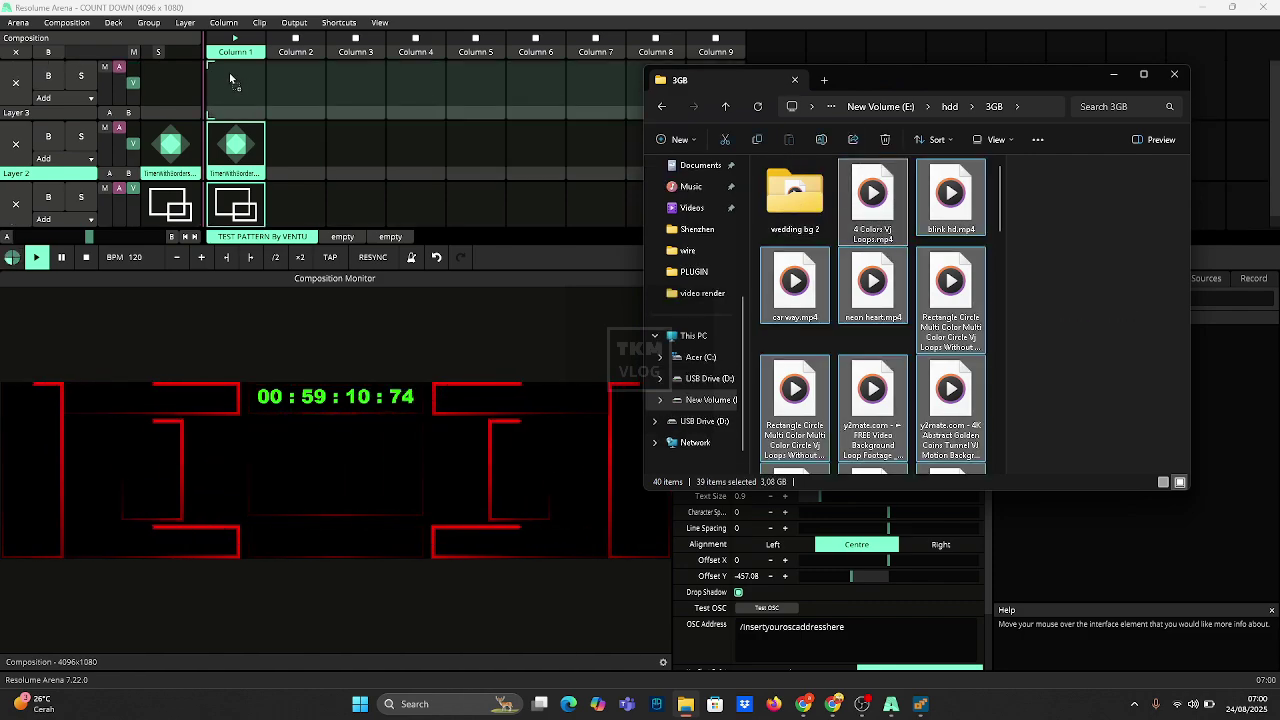
click(1113, 74)
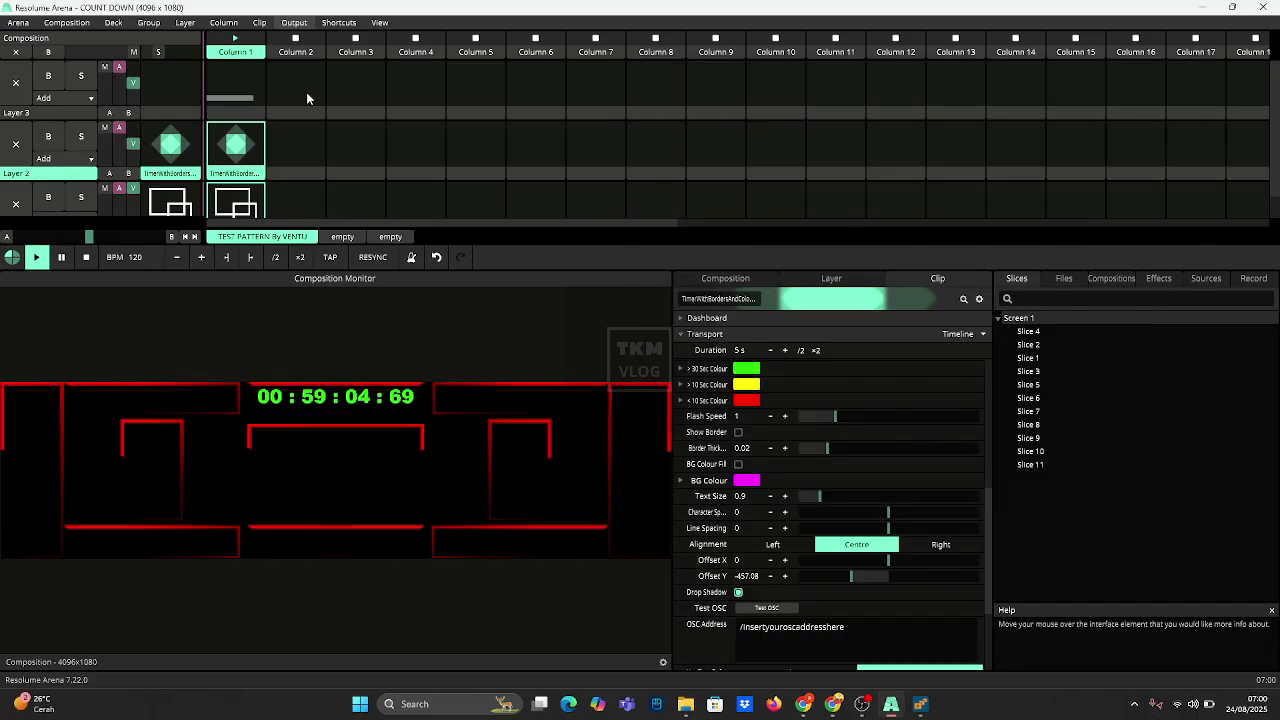
click(293, 23)
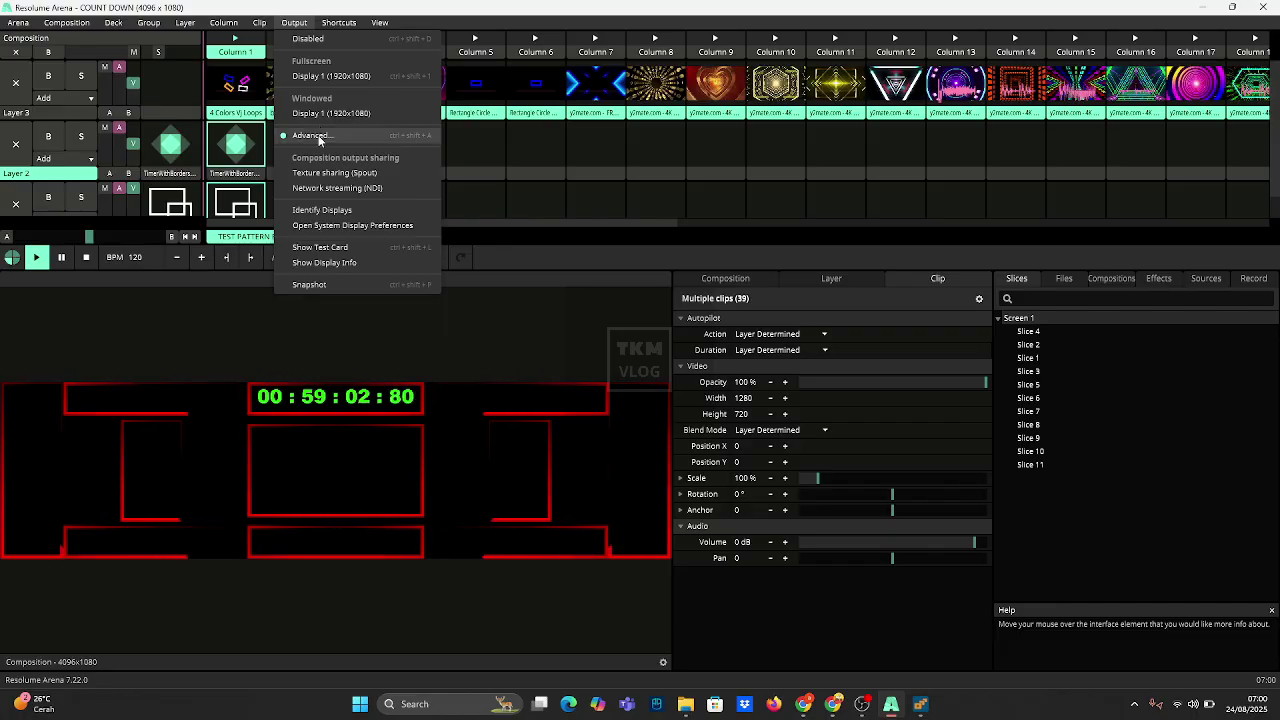
- Reopen the Advanced Output mapping, then save and close it
click(318, 135)
scroll(700, 338, up, 5)
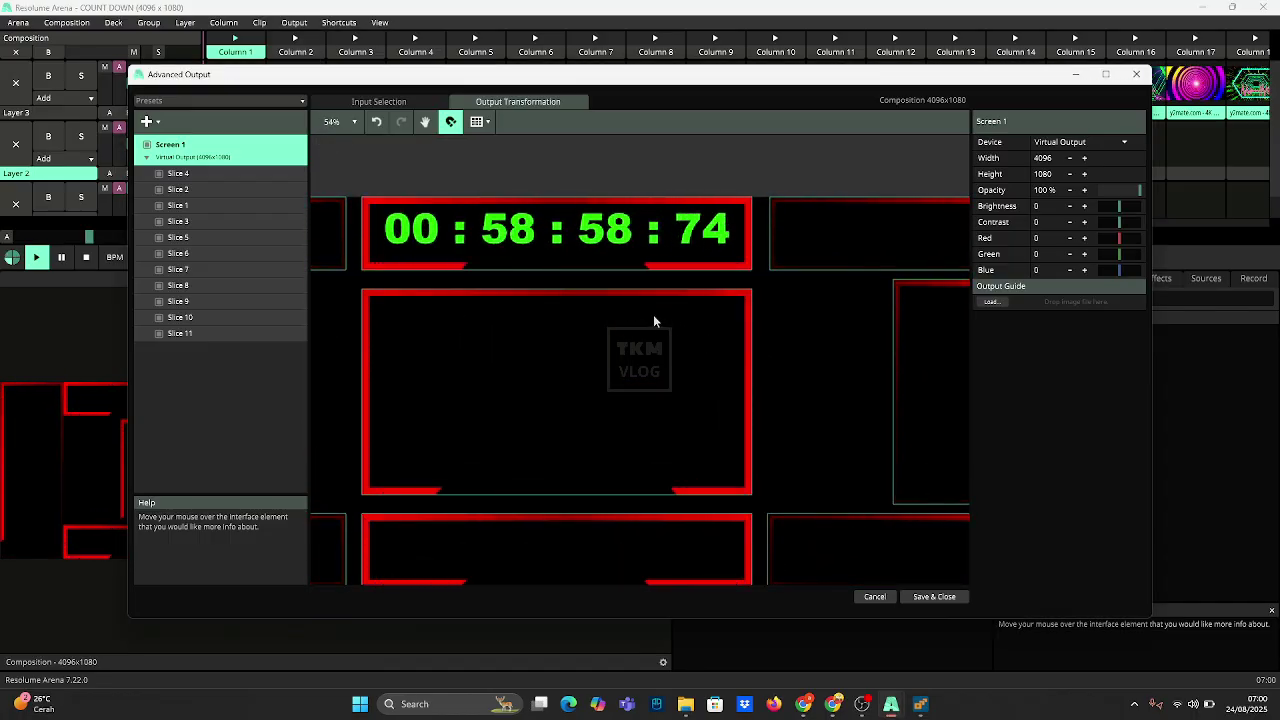
click(950, 599)
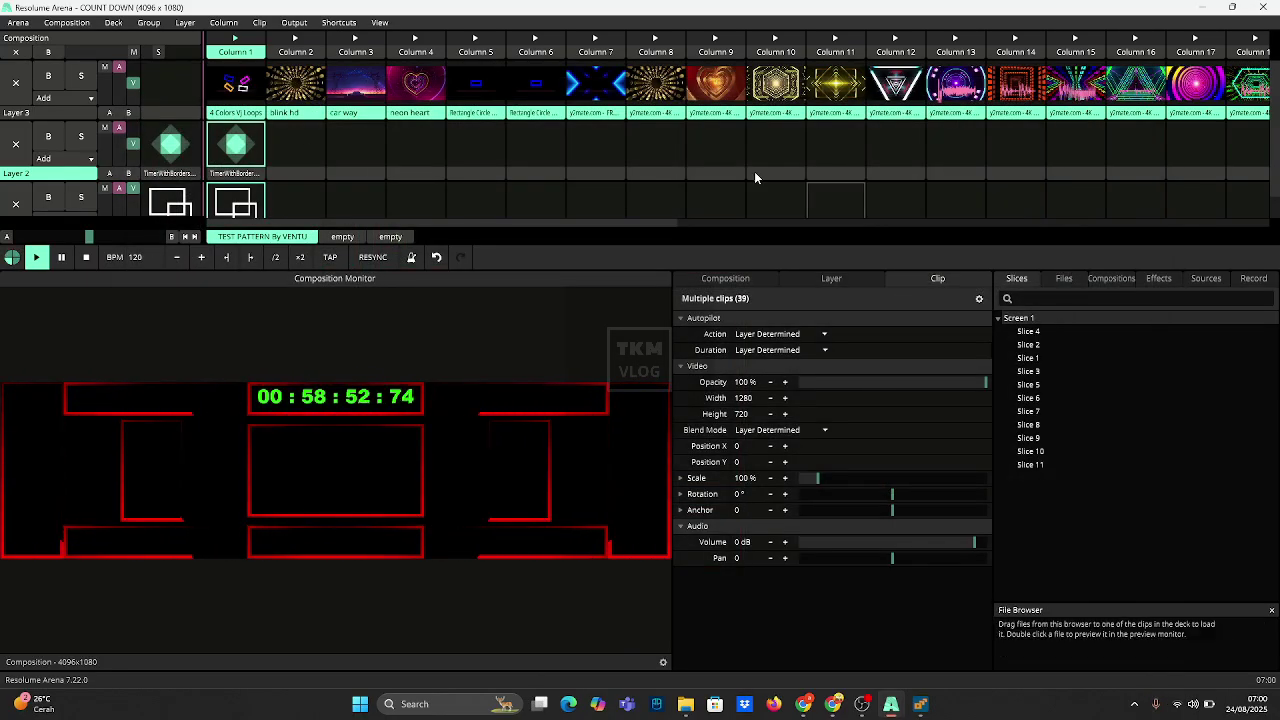
- Play the 4 Colors VJ Loops clip on Layer 3, scaled to fill the composition width (4096 x 2304)
click(230, 81)
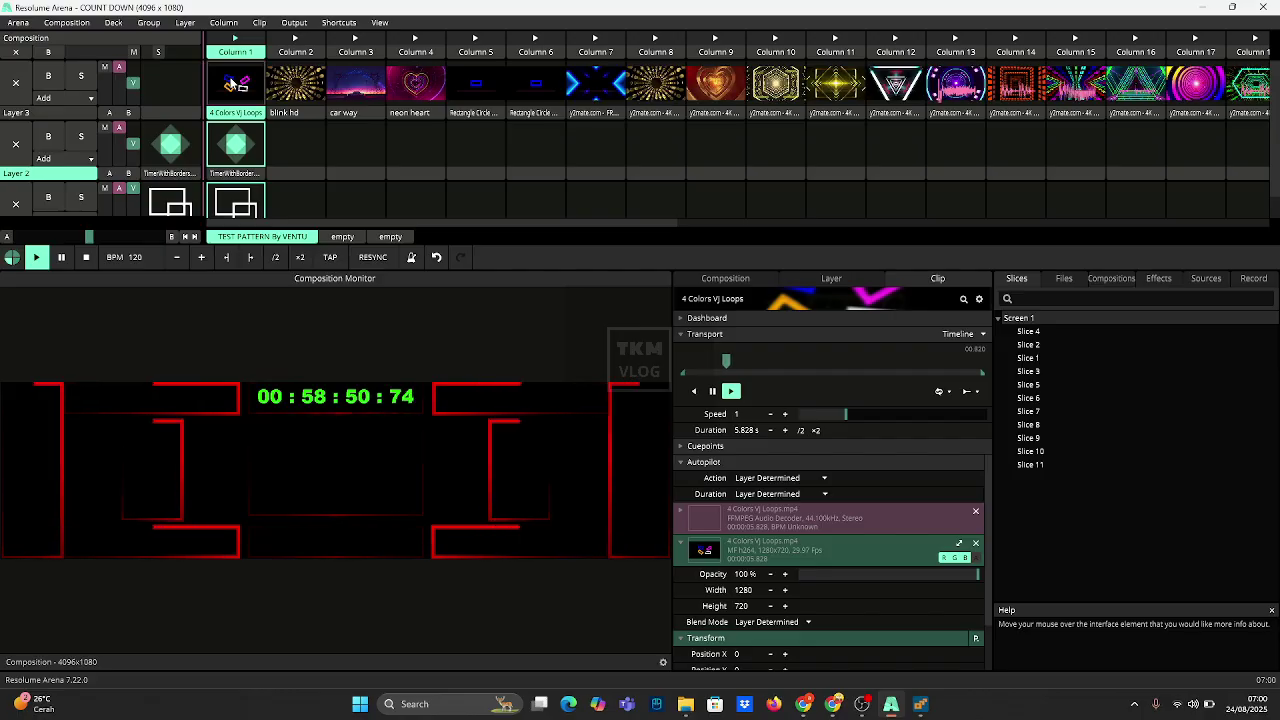
click(230, 81)
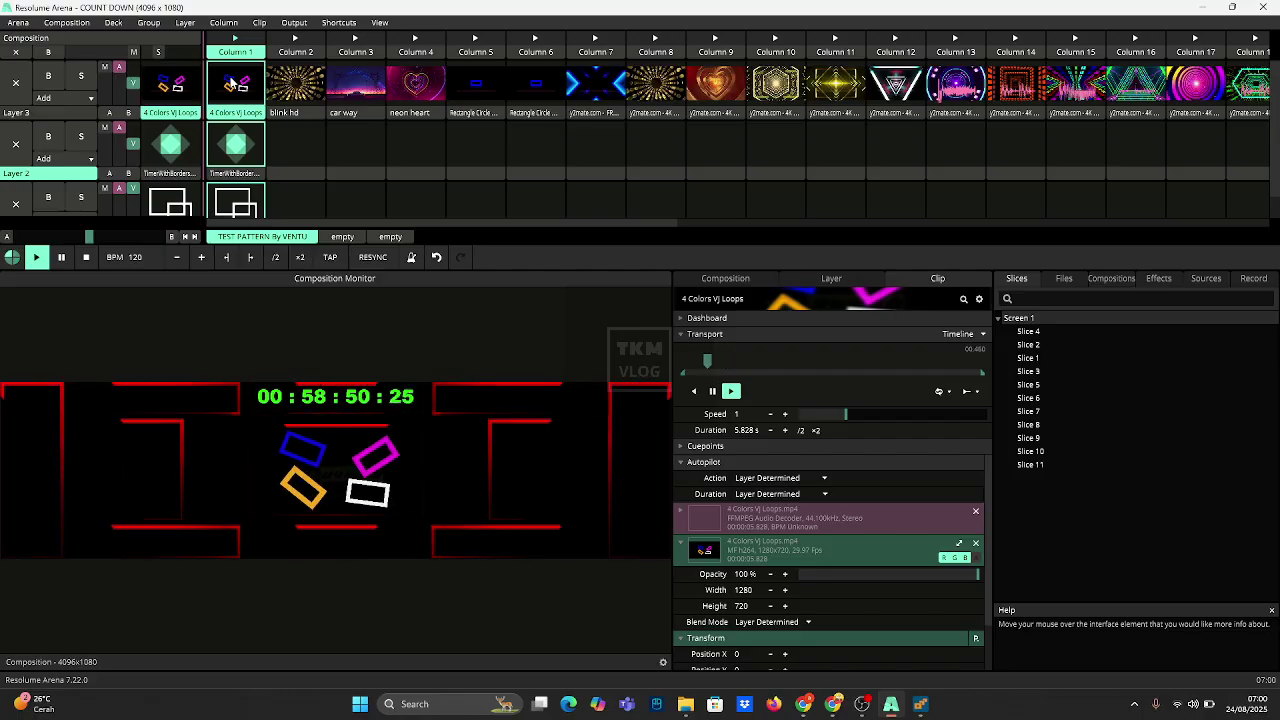
click(957, 543)
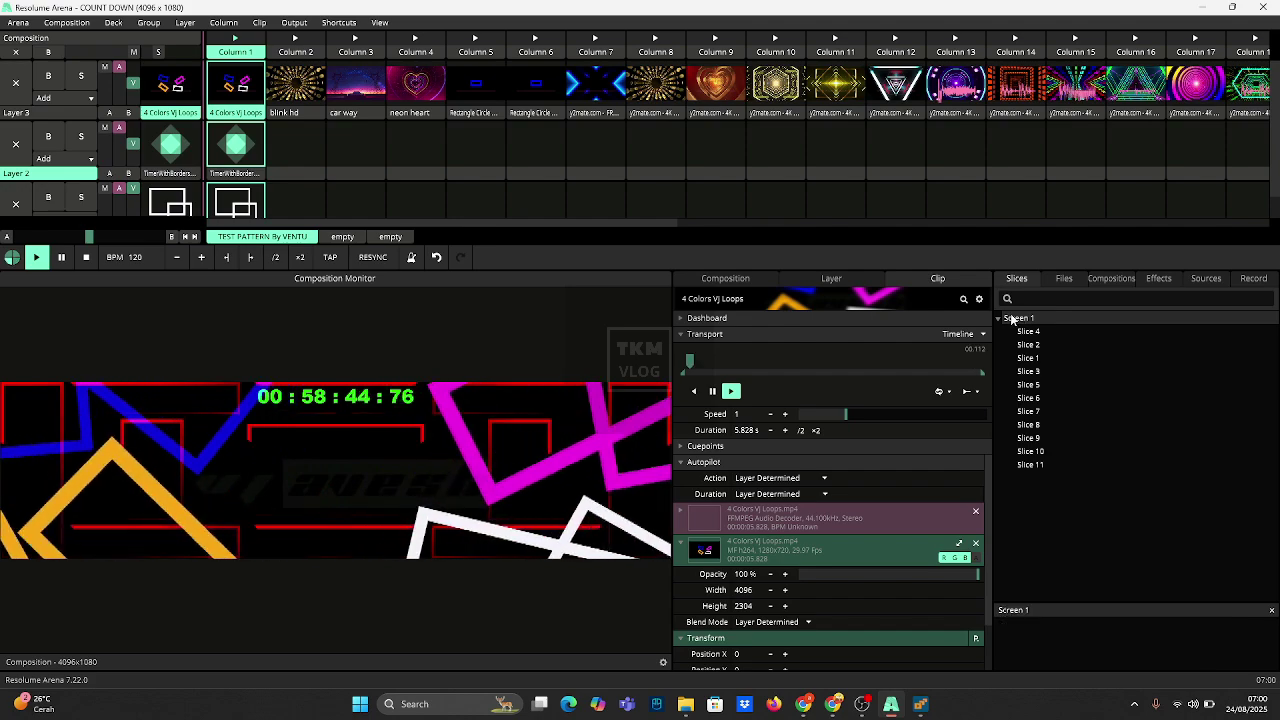
- Set Layer 3's Slice Transform Main Scaling to Mask
click(73, 88)
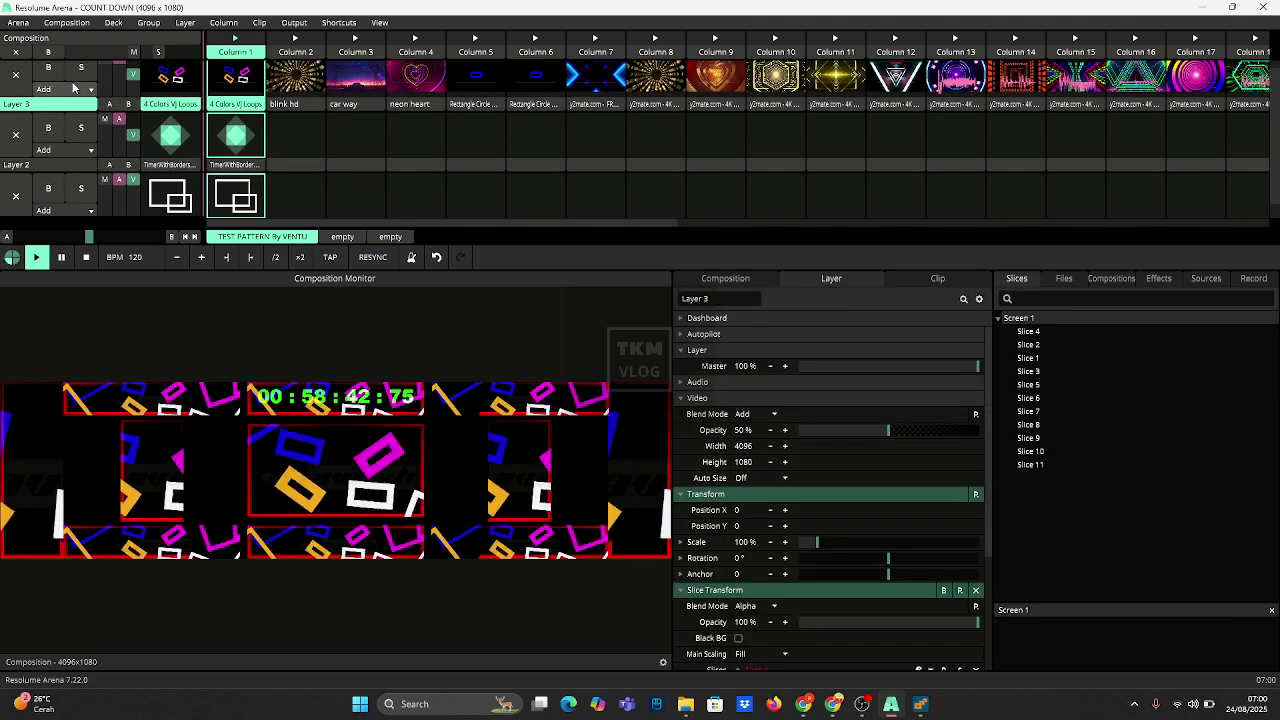
scroll(775, 515, down, 3)
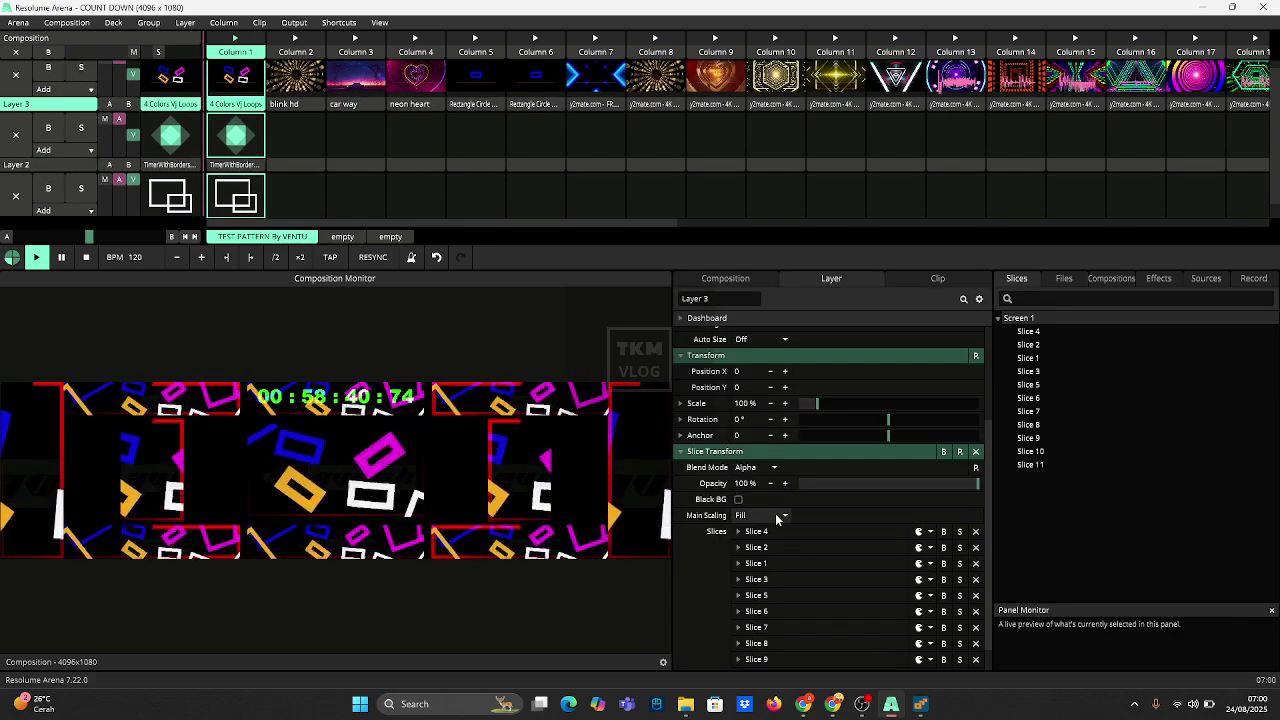
click(750, 515)
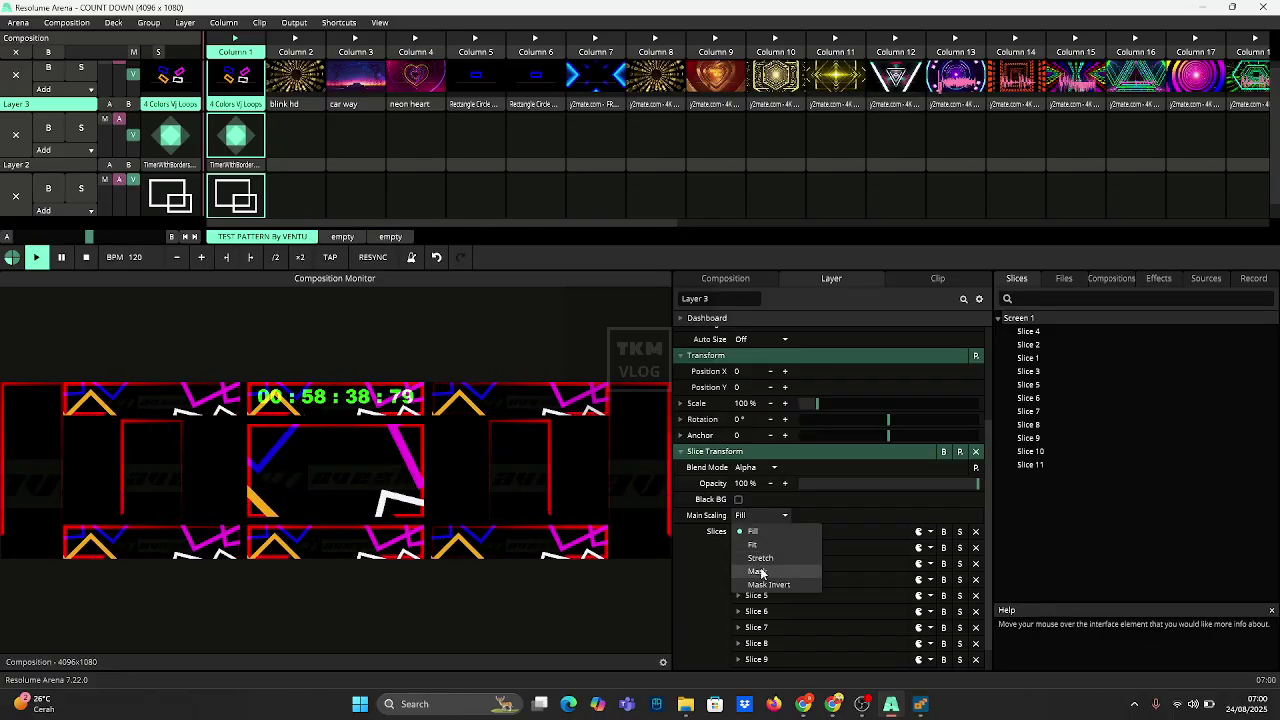
click(758, 571)
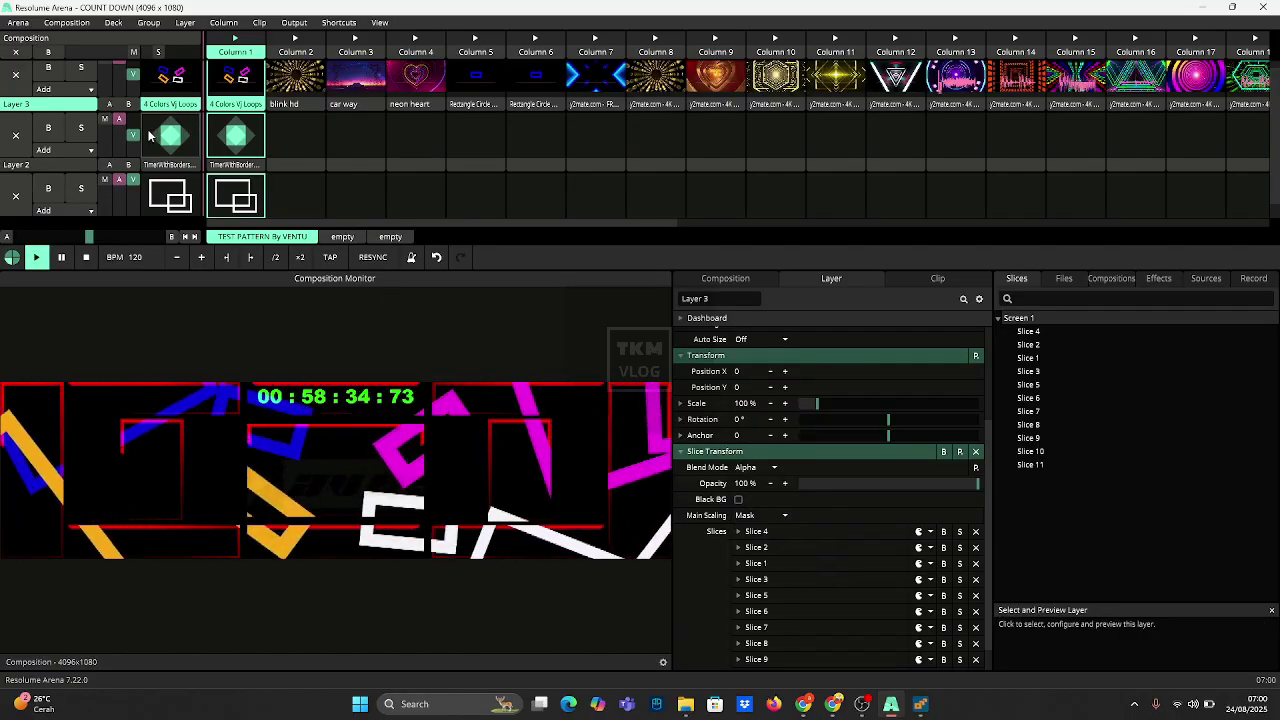
- Bypass Layer 3 on Slices 4, 2, 1, 3 and 7
click(943, 532)
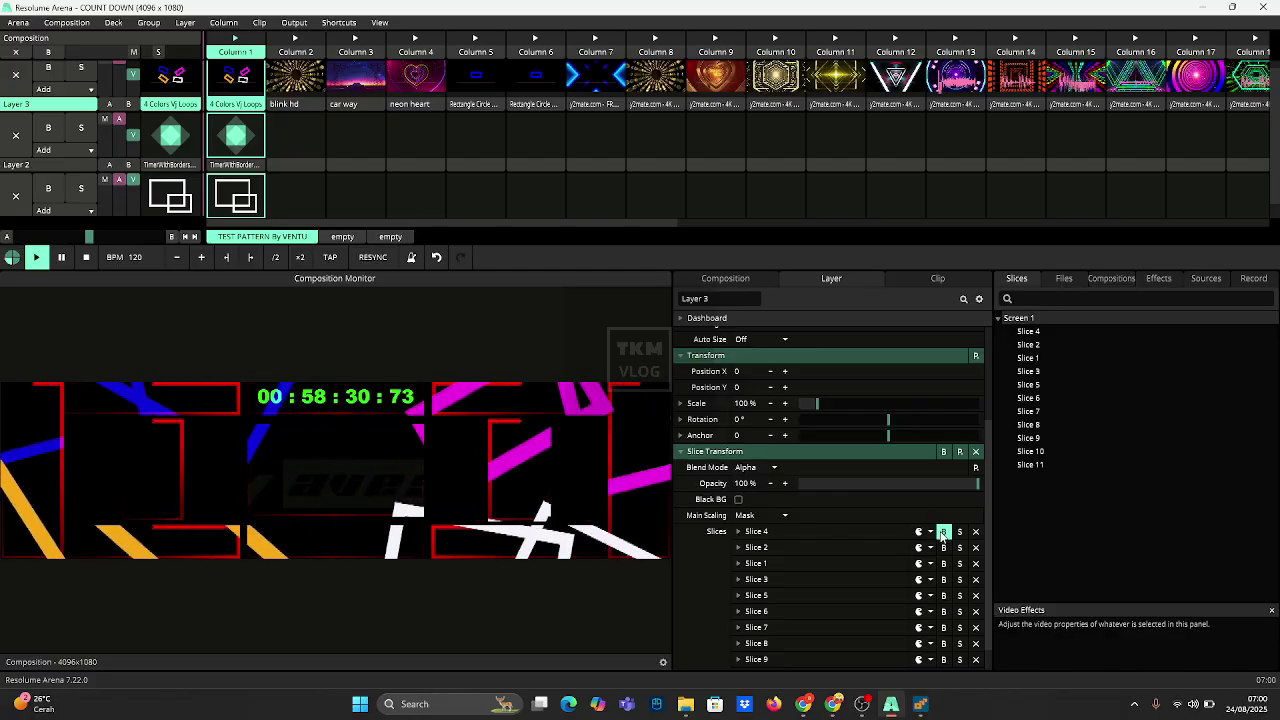
click(944, 548)
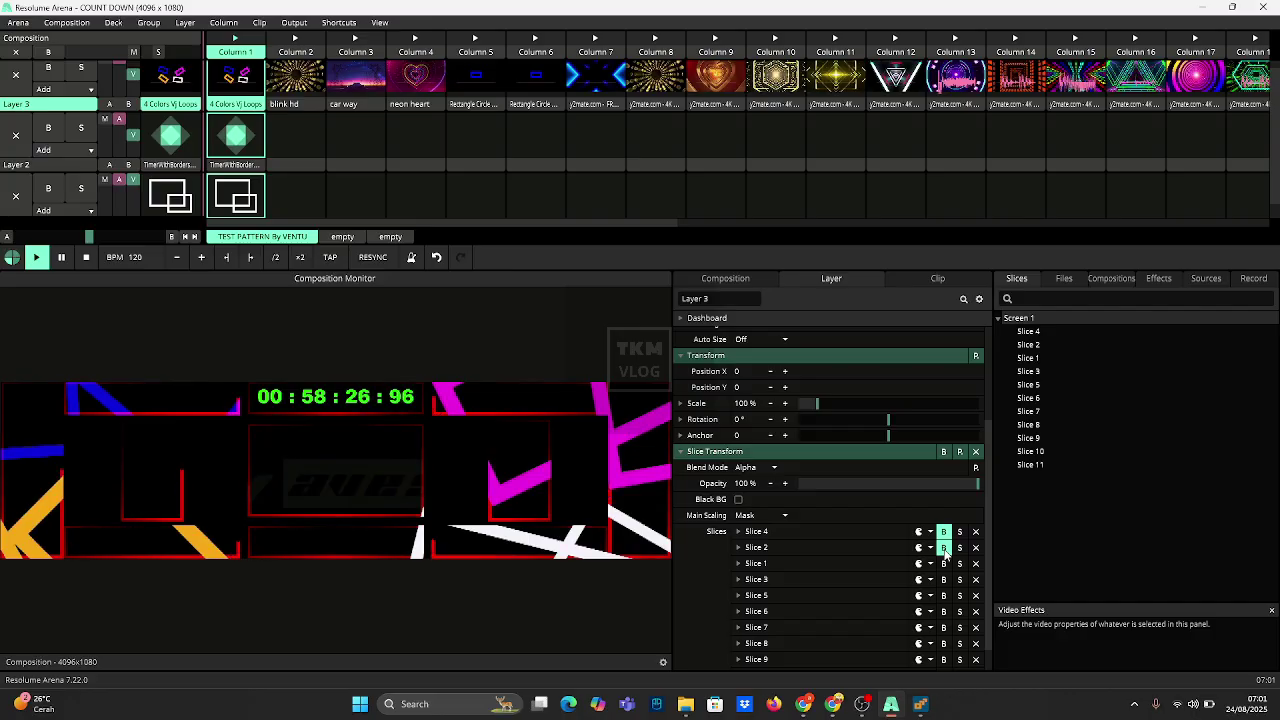
click(944, 564)
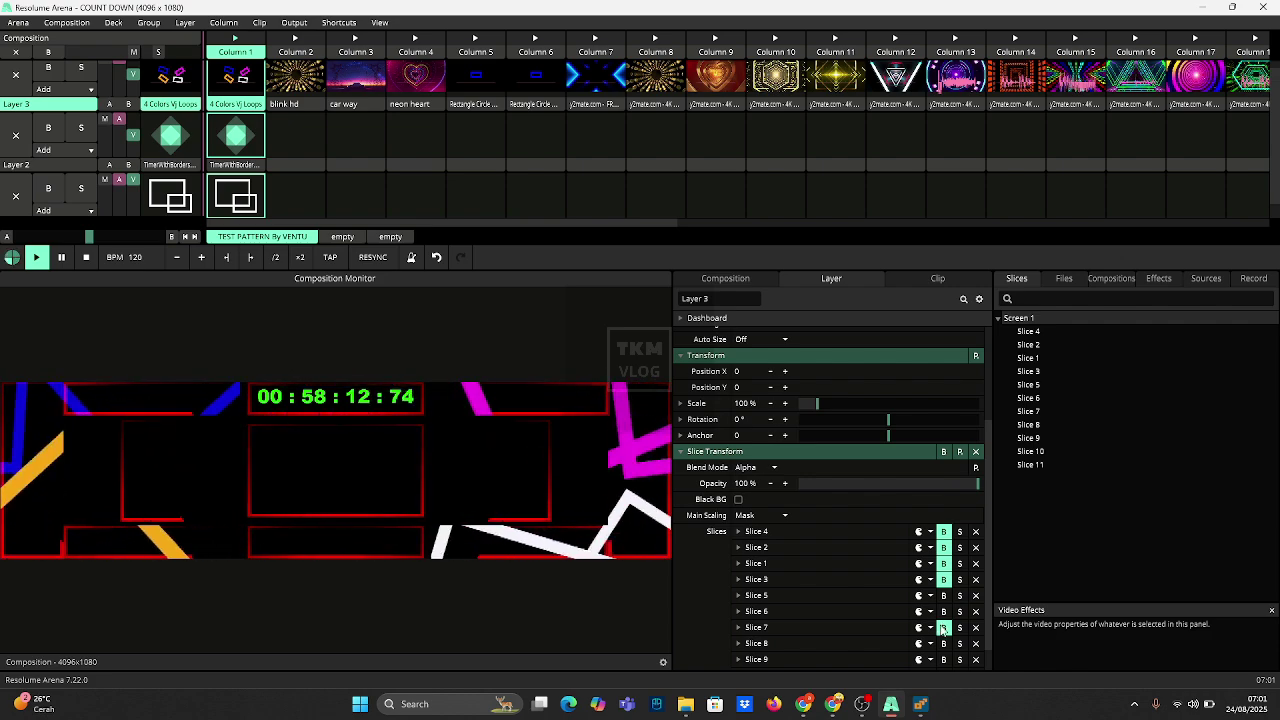
click(942, 628)
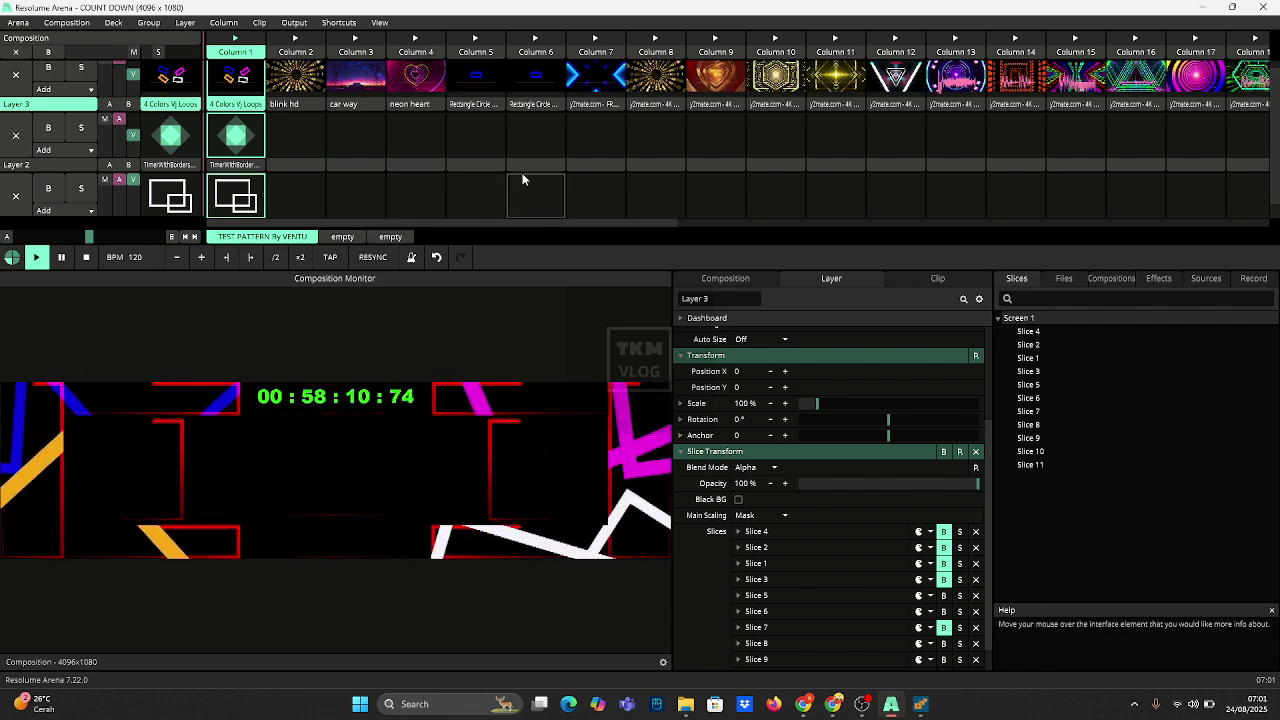
scroll(575, 158, up, 1)
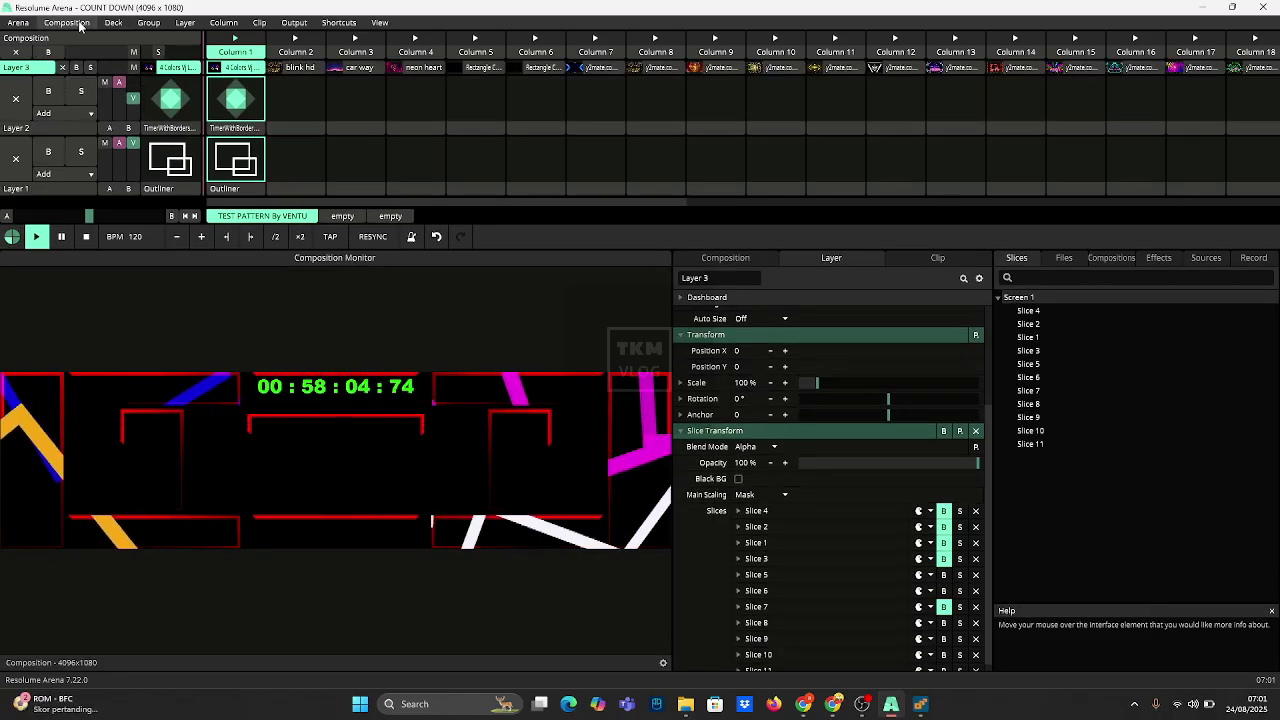
- Add Layer 4 and move the abstract neon lights clip into it, playing
click(185, 22)
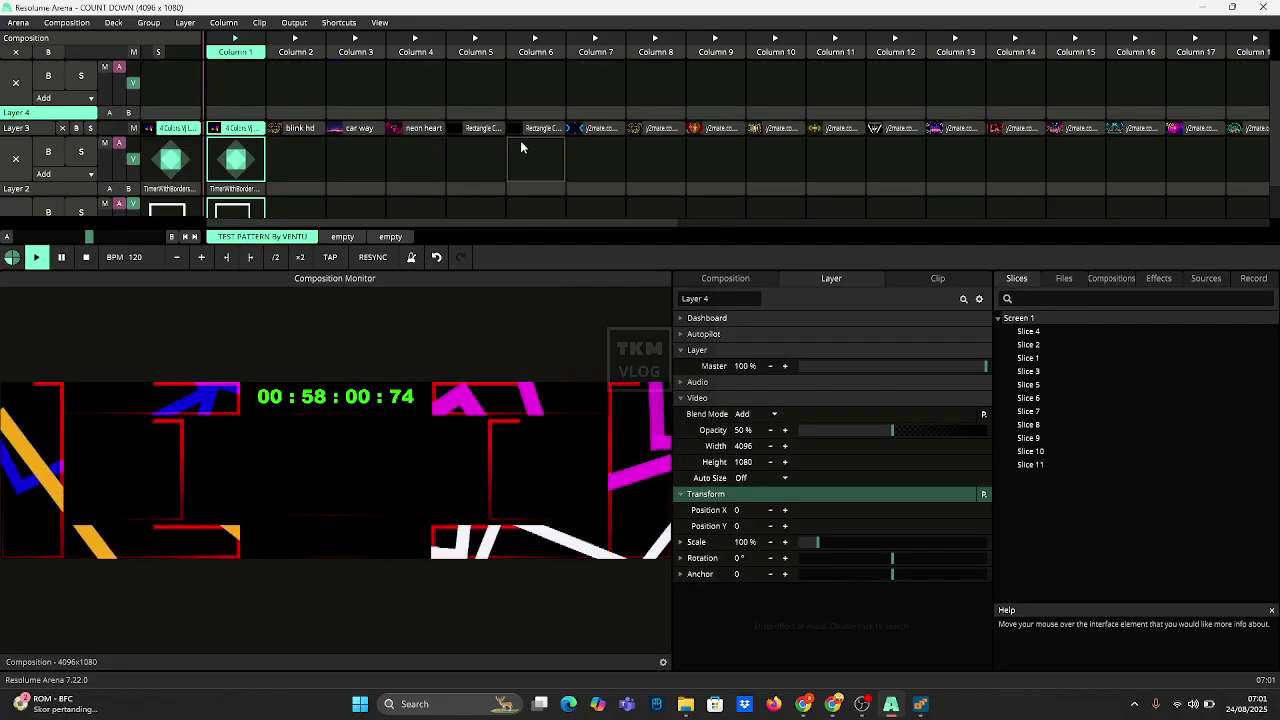
click(571, 131)
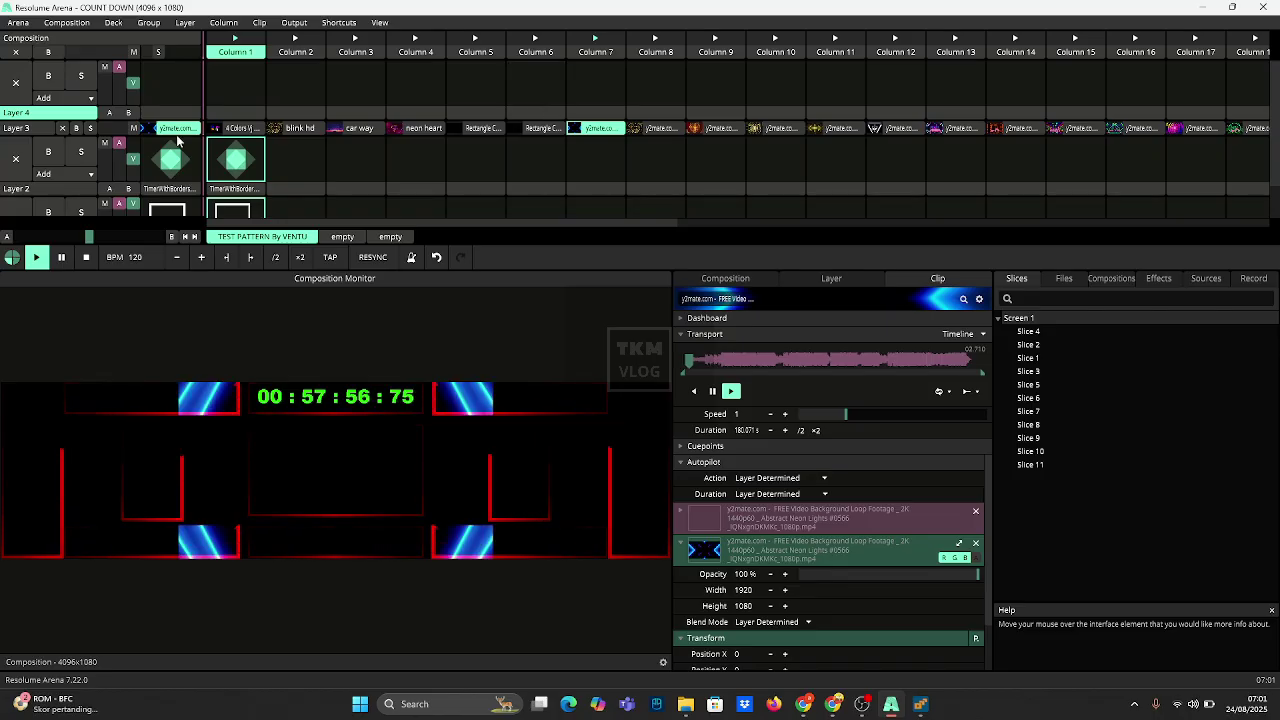
click(74, 130)
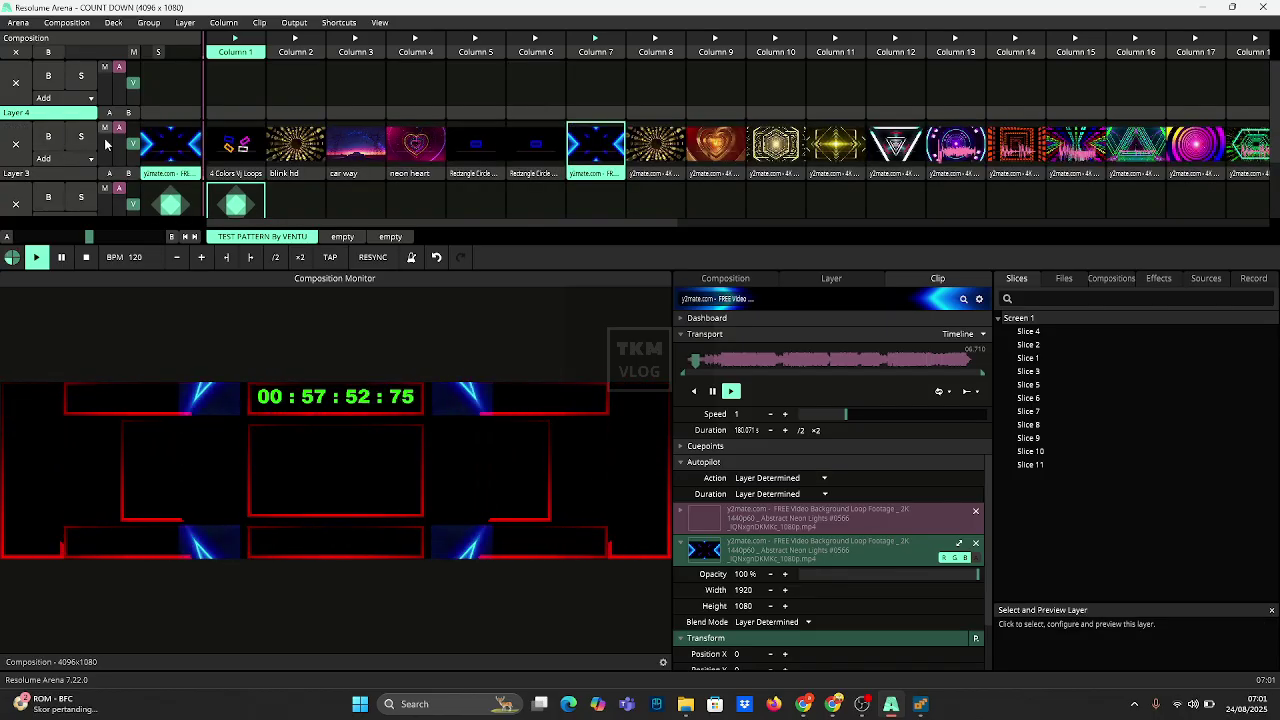
mouse_move(584, 165)
mouse_down()
mouse_move(298, 115)
mouse_move(236, 90)
mouse_up()
click(232, 92)
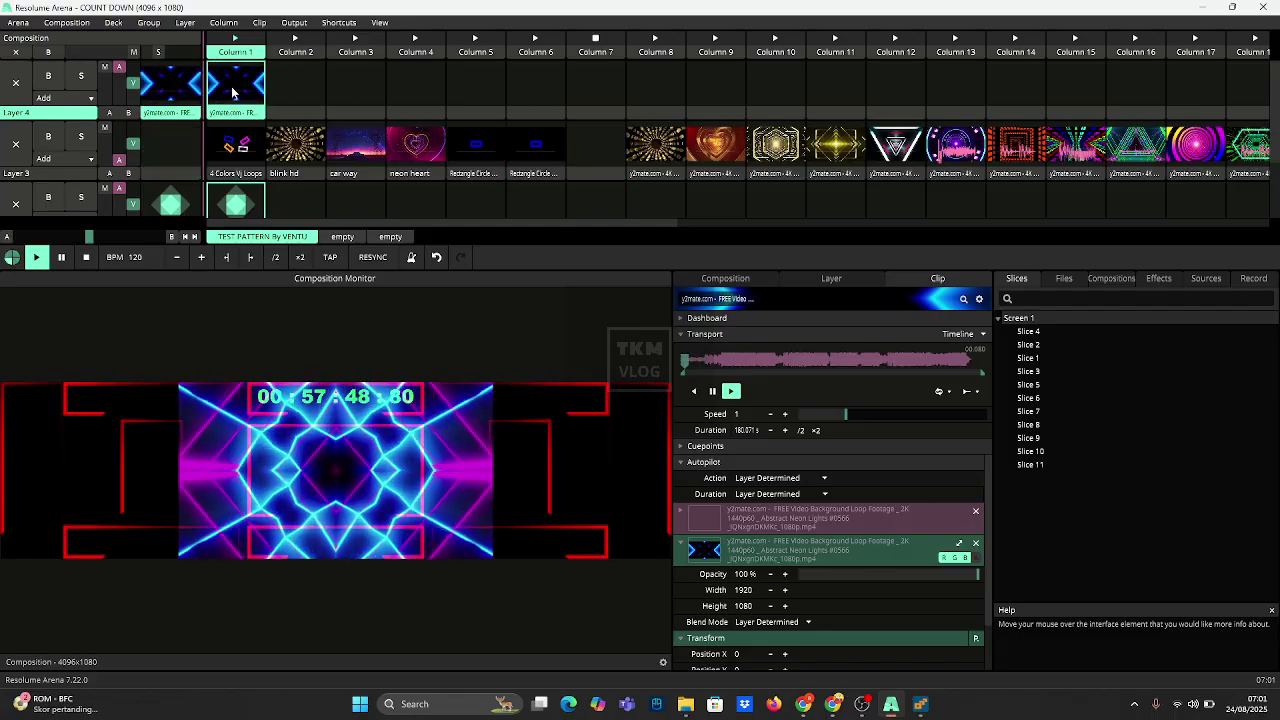
- Enlarge the neon lights clip to 4096 x 2304 so it fills the composition
click(959, 543)
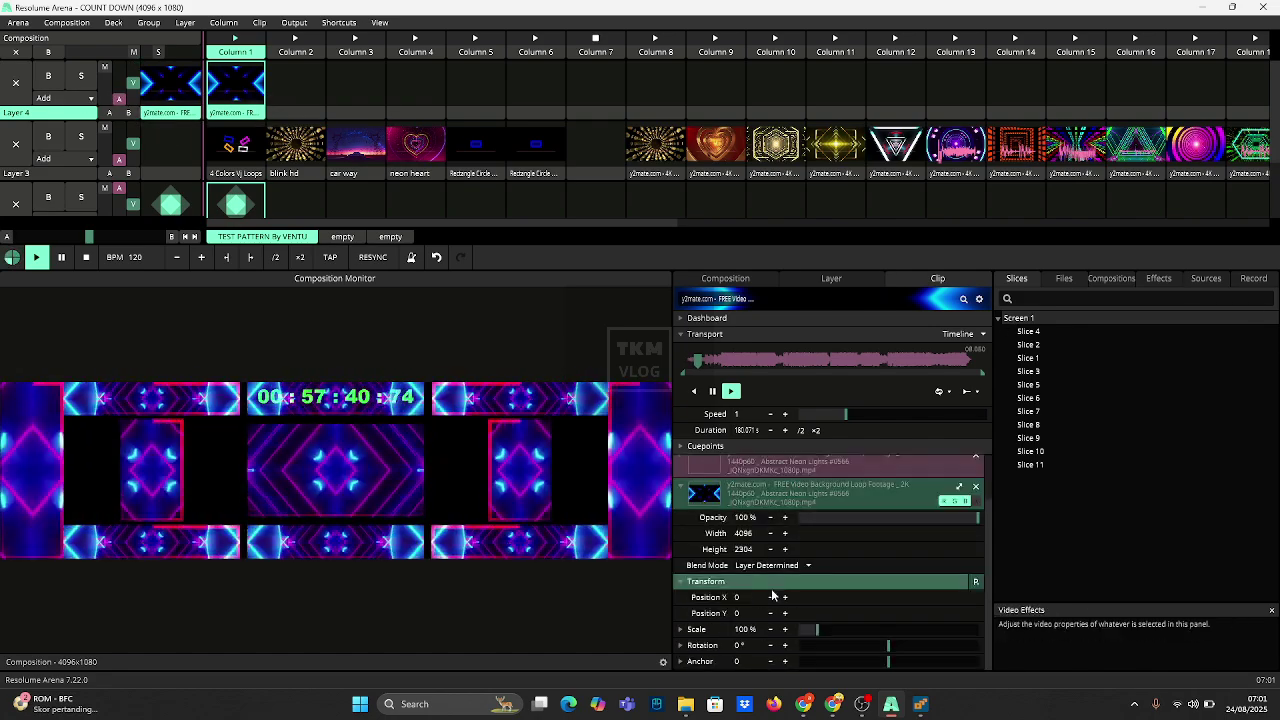
scroll(770, 595, down, 2)
scroll(775, 596, up, 2)
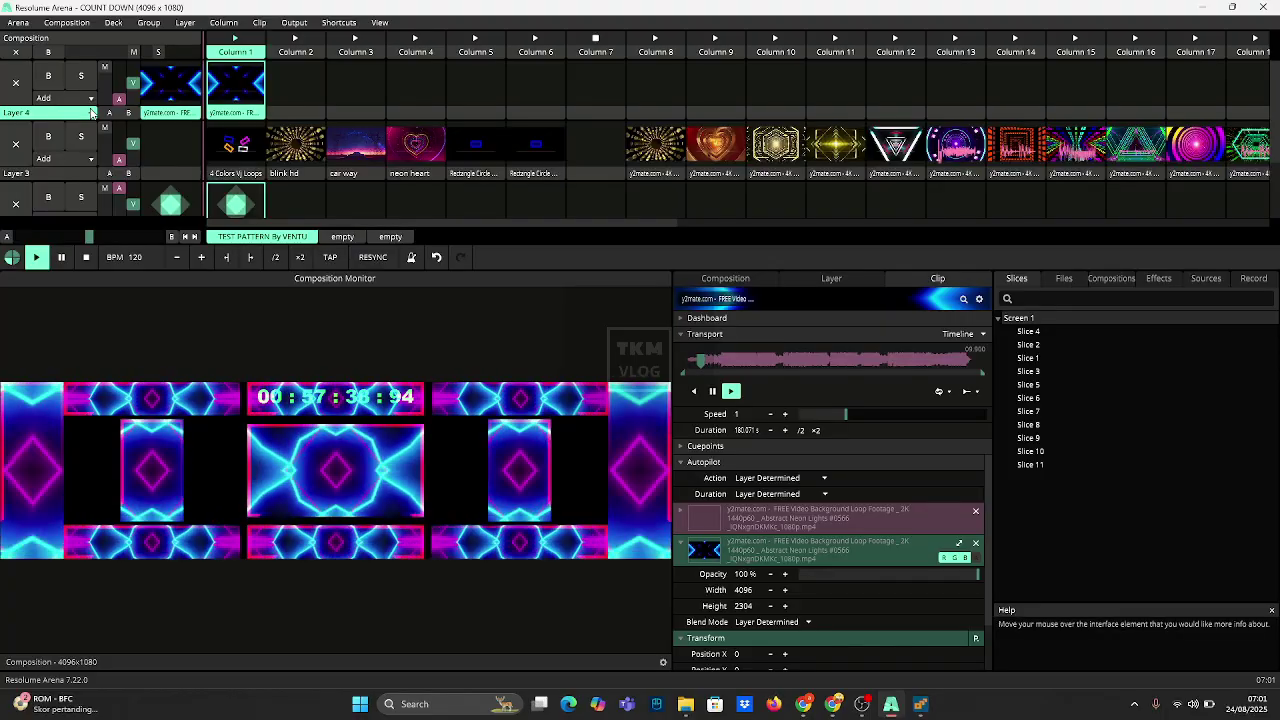
click(80, 112)
scroll(928, 598, down, 5)
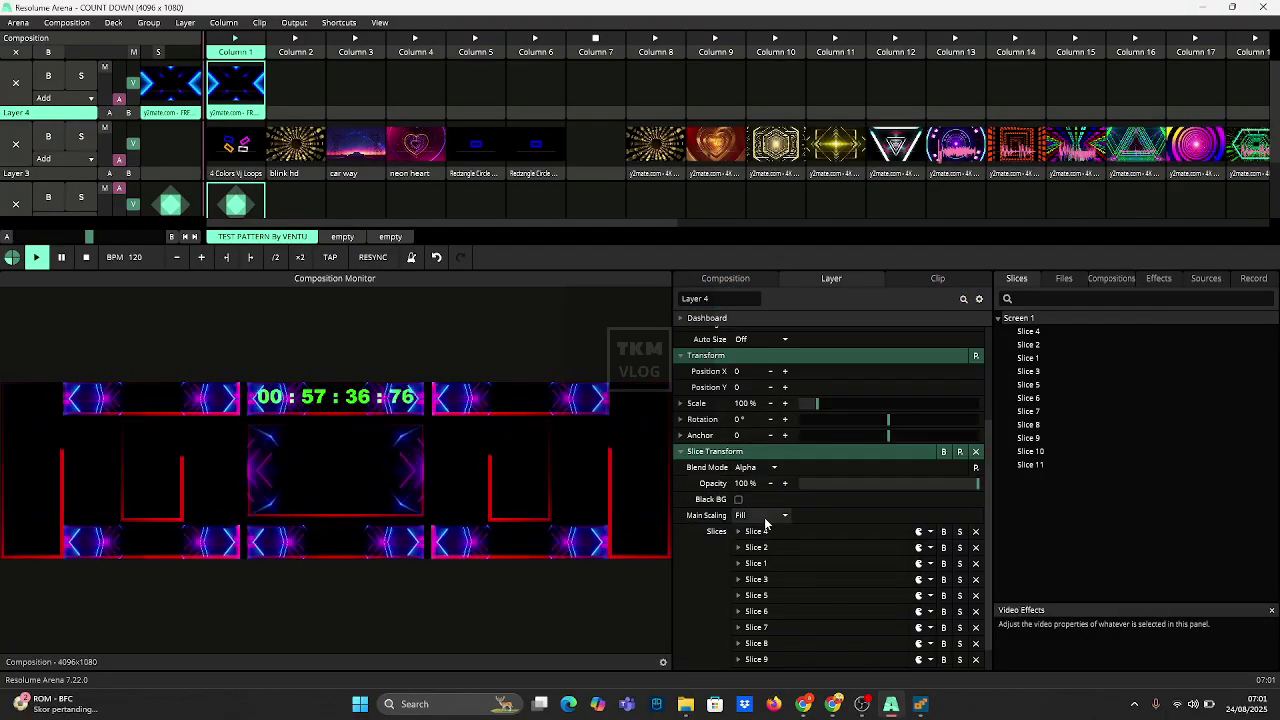
- Mask Layer 4's neon clip to the slices, bypass Slices 6 and 8, and relaunch 4 Colors VJ Loops
click(764, 517)
click(780, 571)
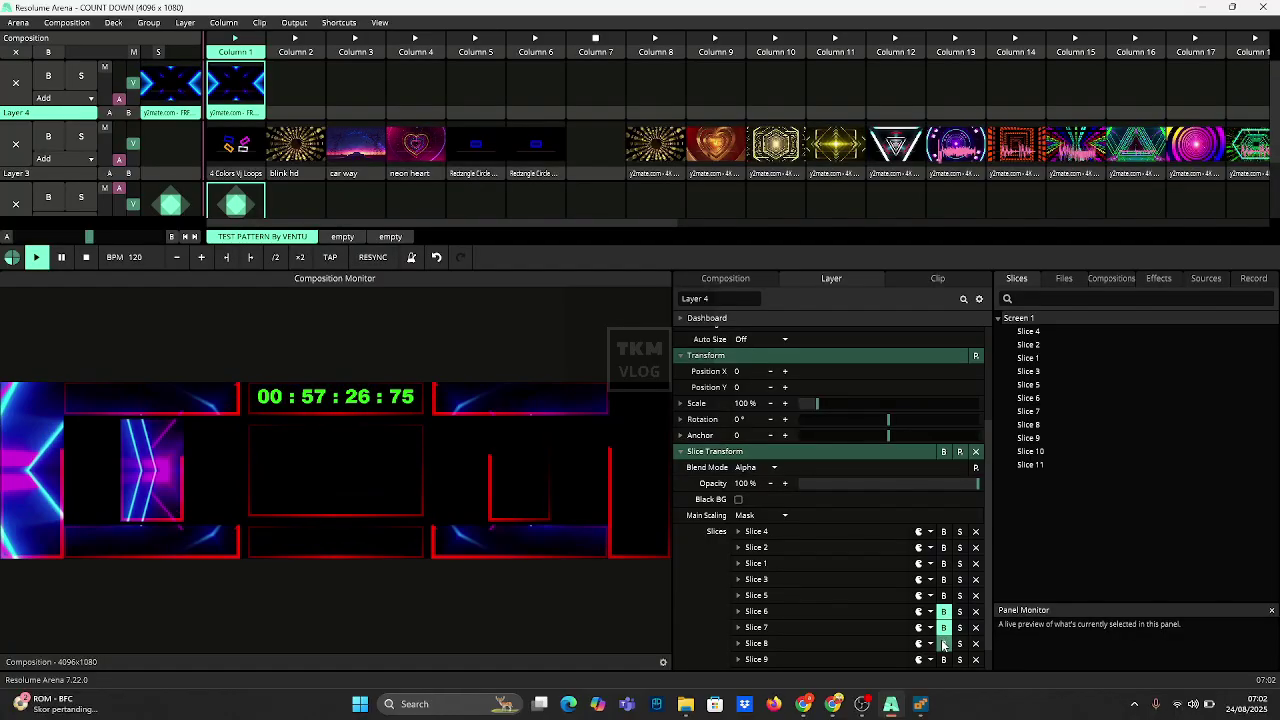
click(943, 644)
click(943, 627)
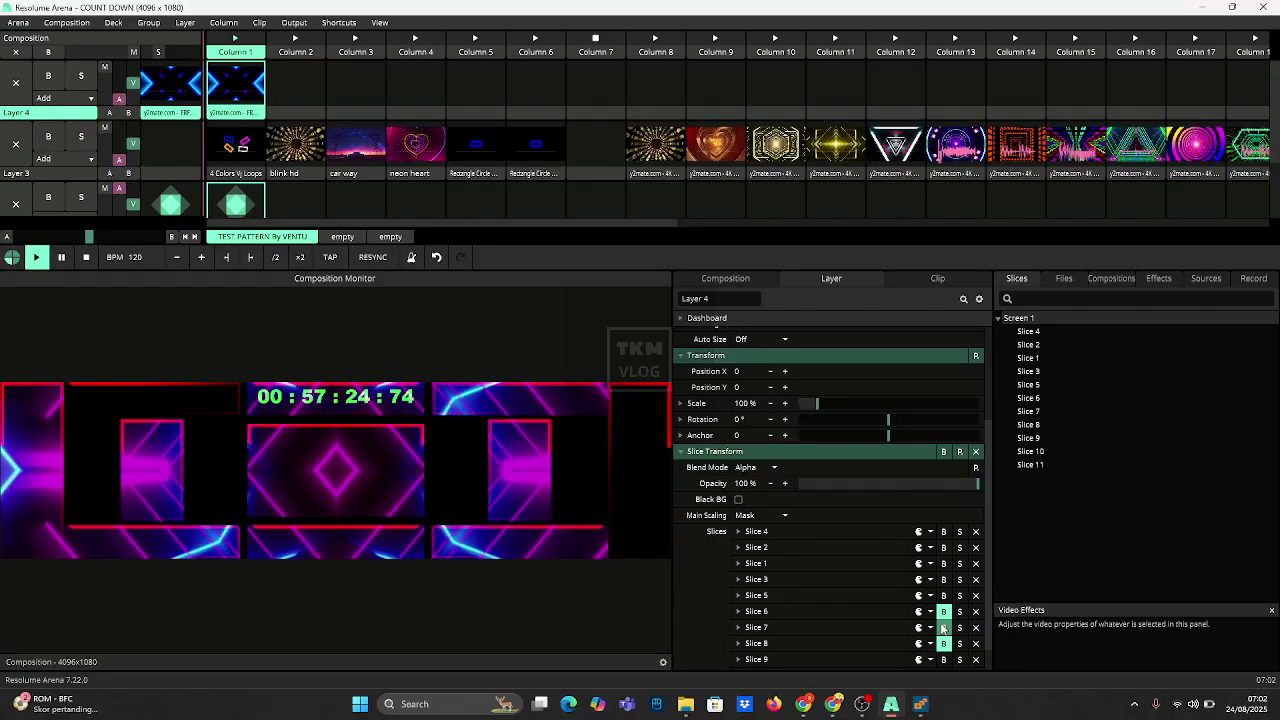
click(236, 145)
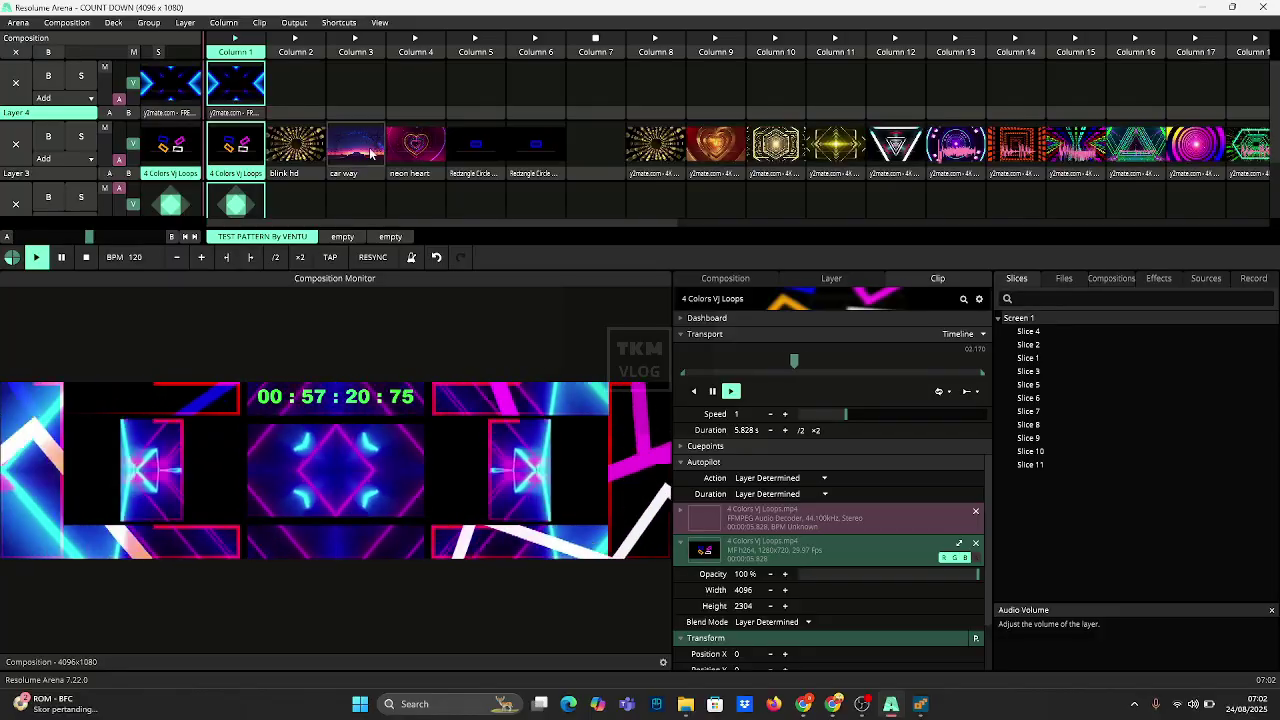
- Play the sci-fi tunnel clip on Layer 3 and bypass Layer 4 on Slices 5, 9, 10 and 11
click(783, 172)
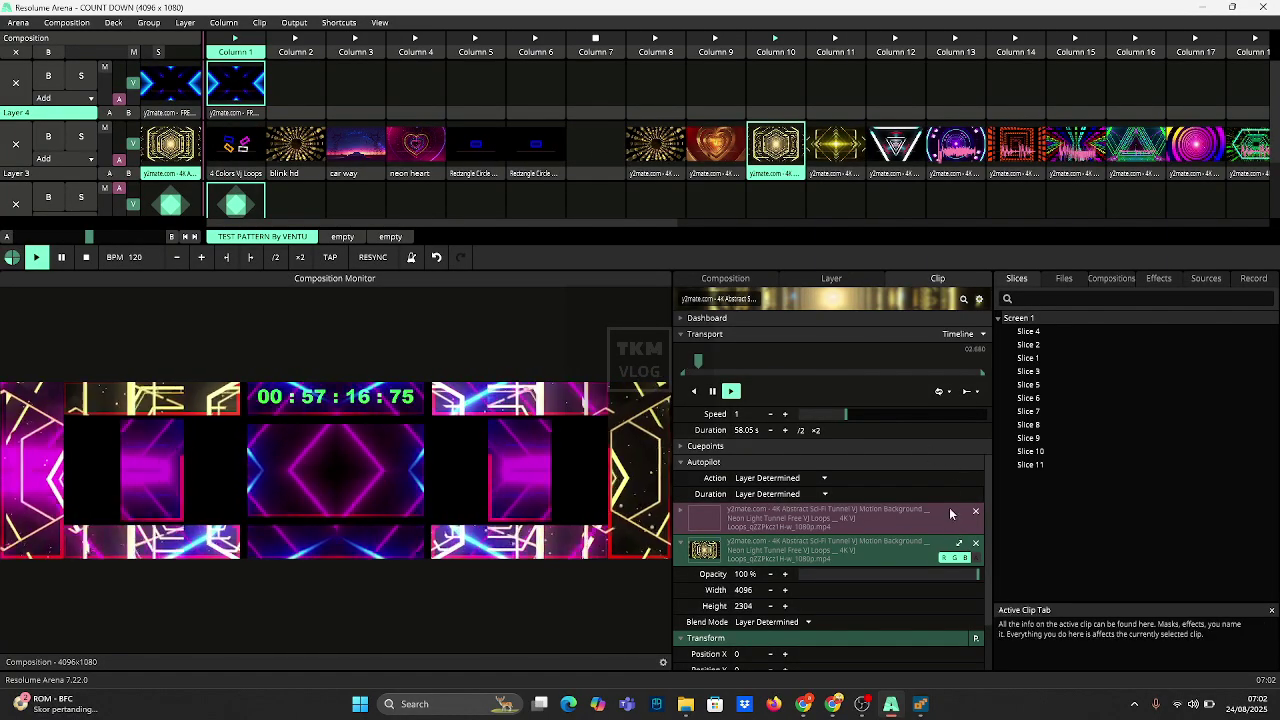
click(63, 113)
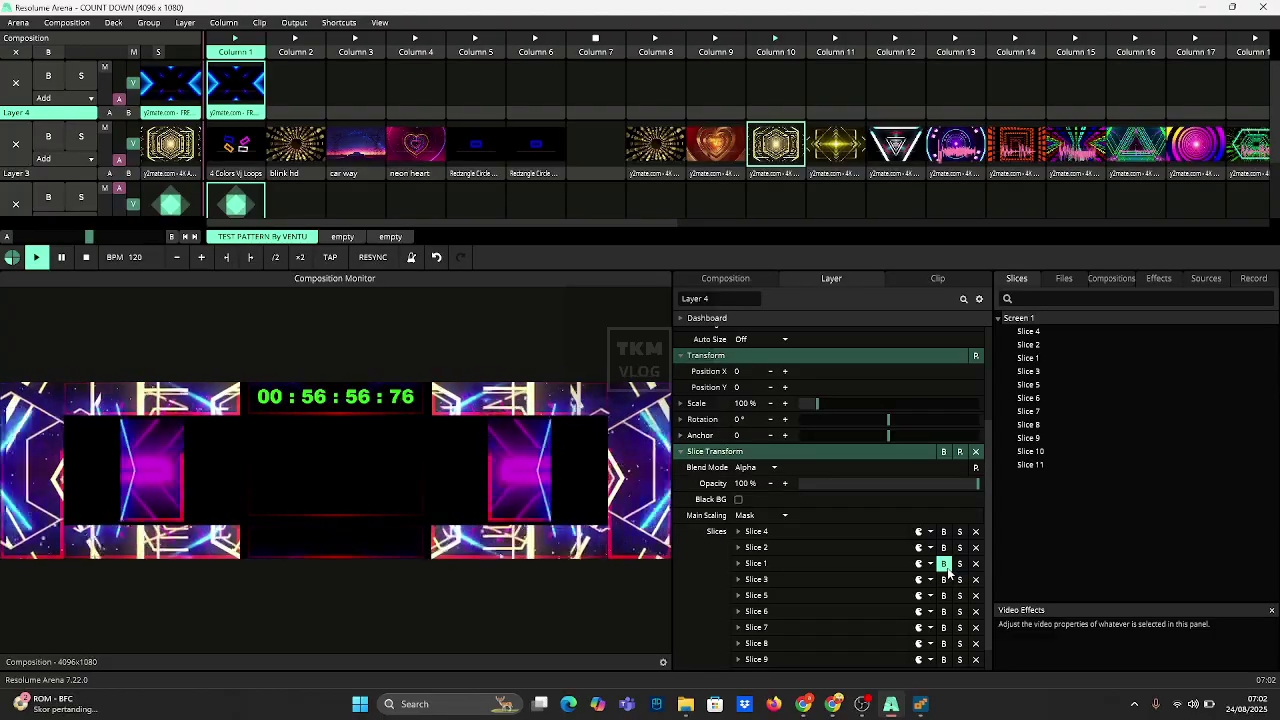
click(944, 563)
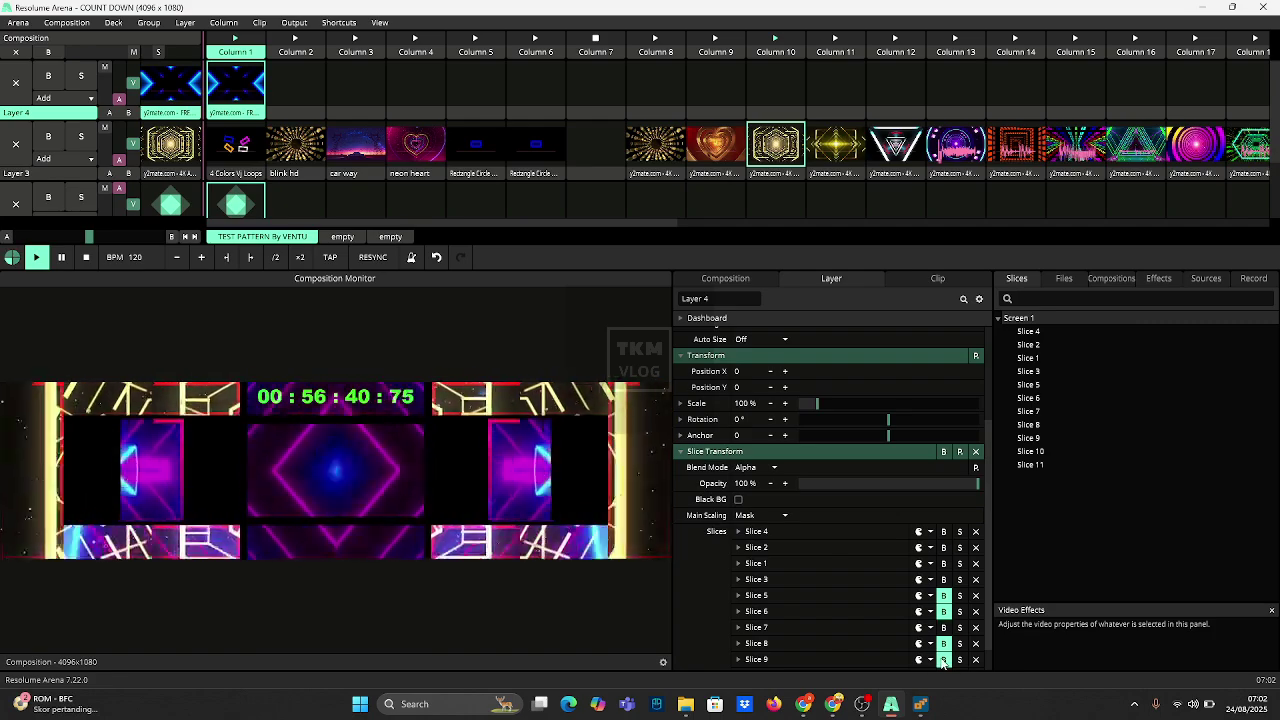
scroll(941, 663, down, 1)
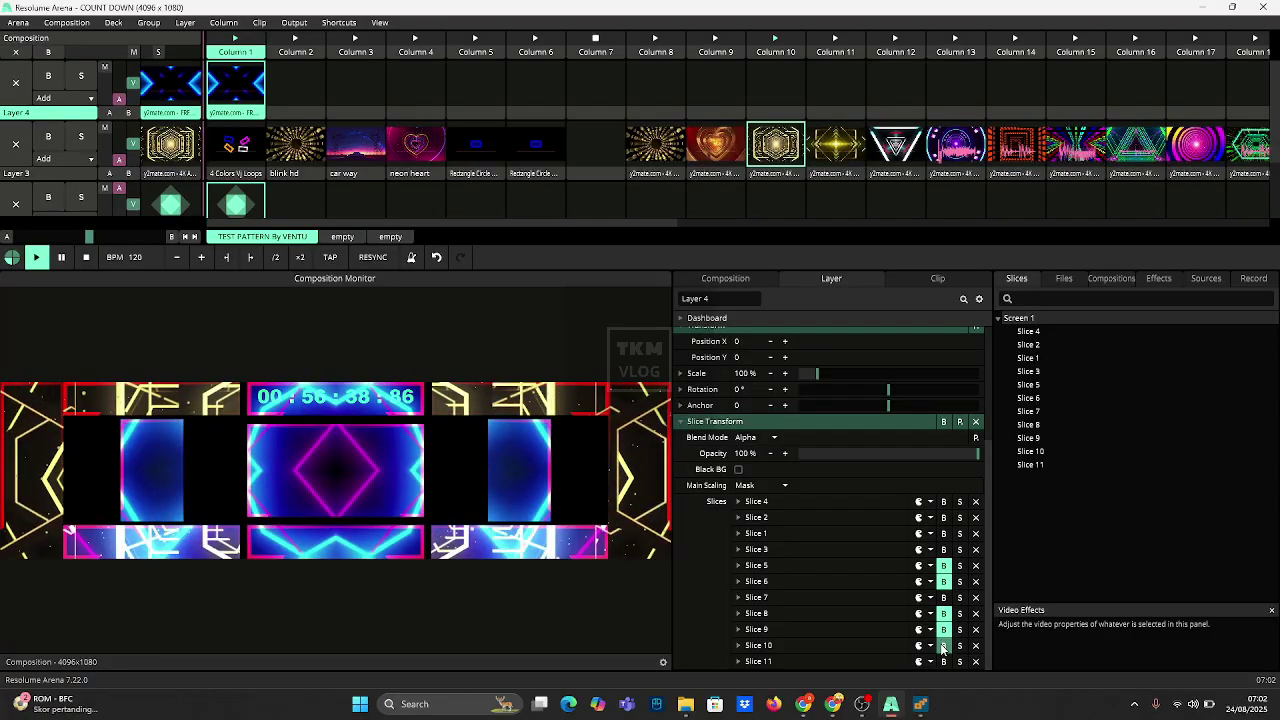
click(942, 662)
click(942, 645)
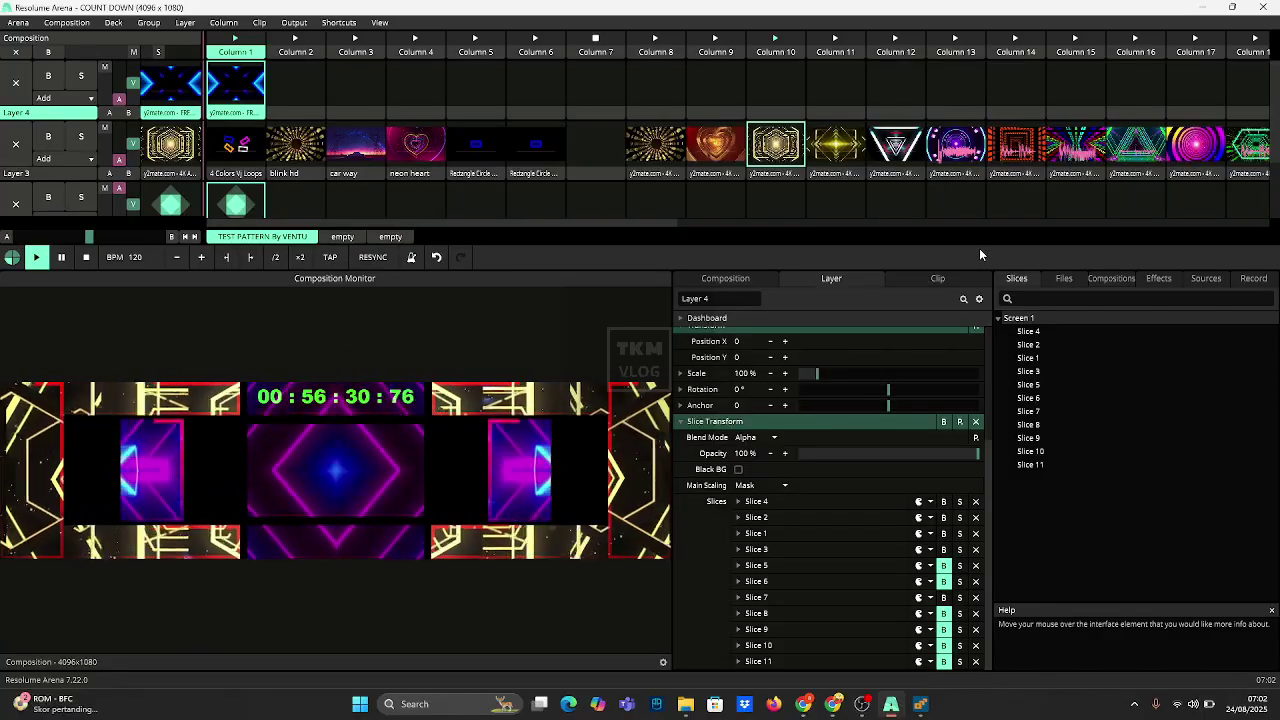
click(294, 22)
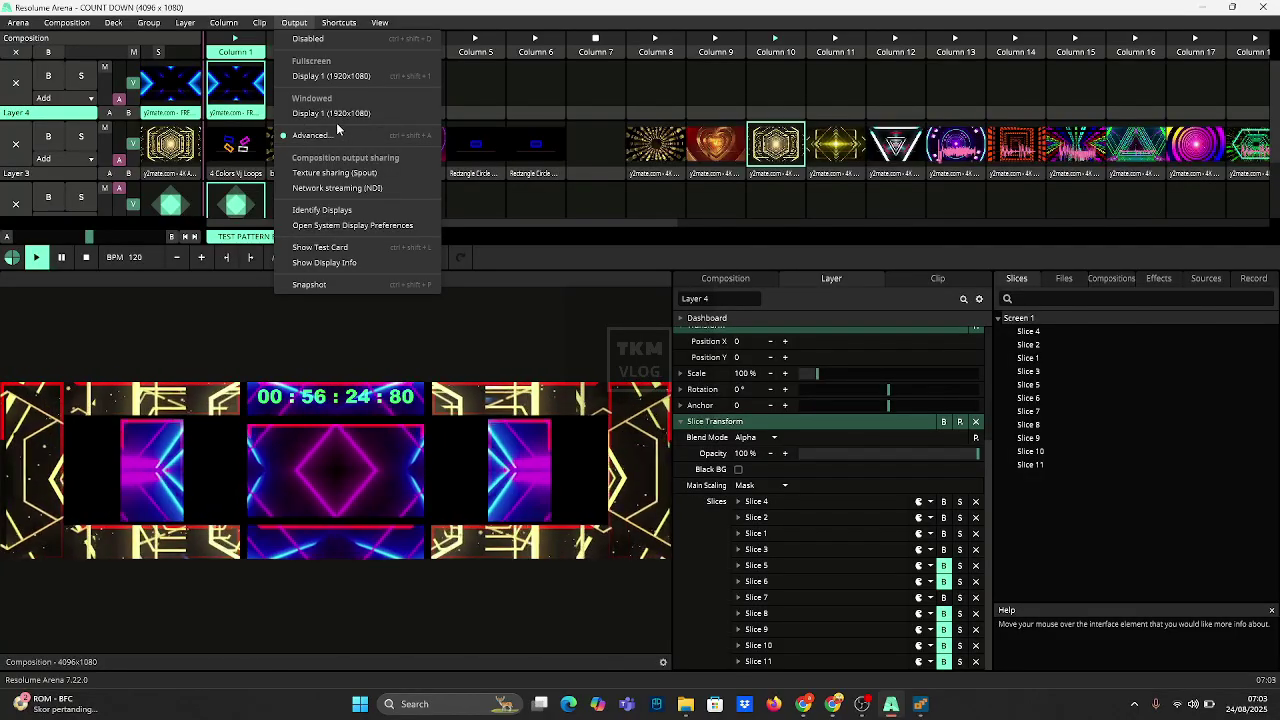
- Set the Outliner clip's border colour to yellow
click(270, 313)
scroll(255, 205, down, 2)
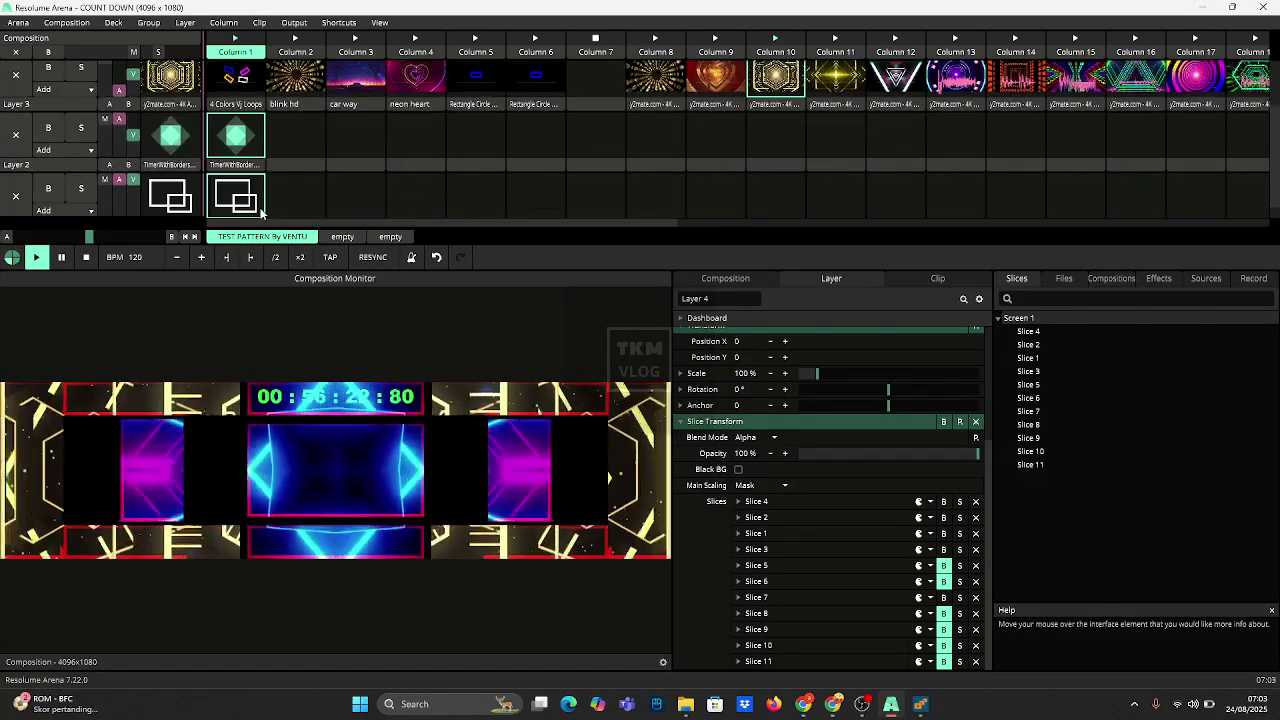
scroll(255, 205, down, 1)
click(262, 210)
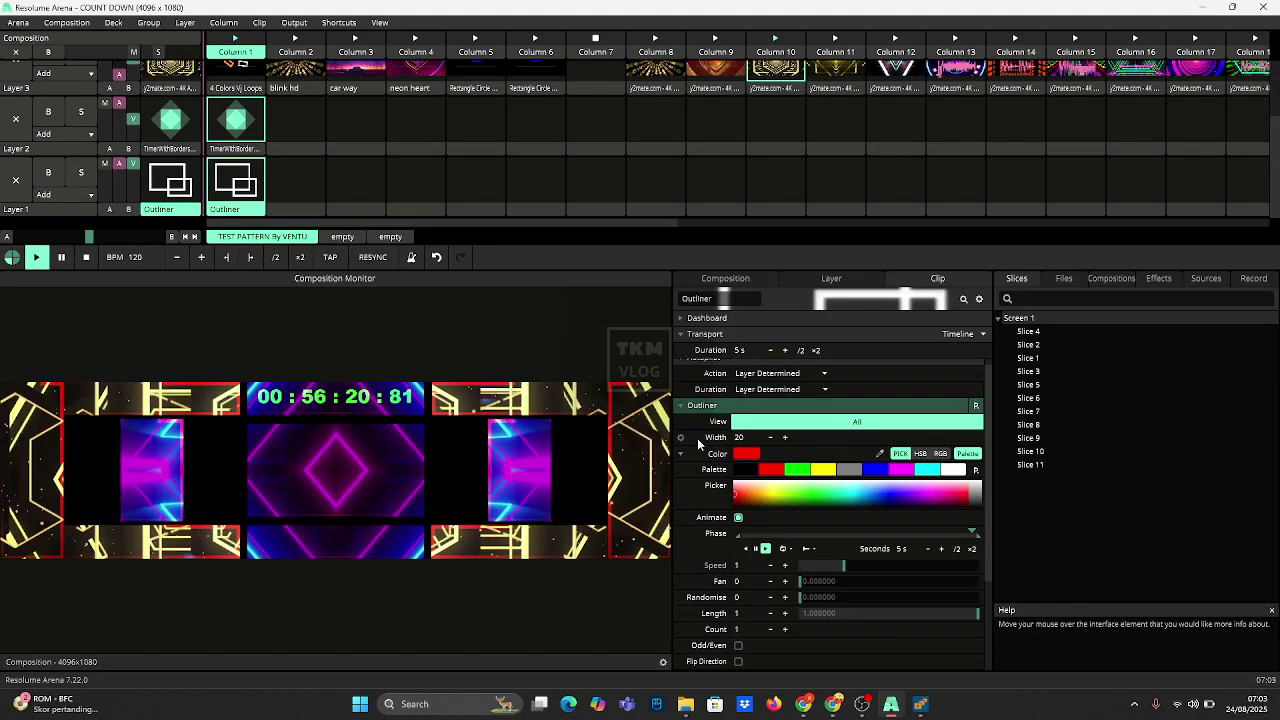
click(822, 469)
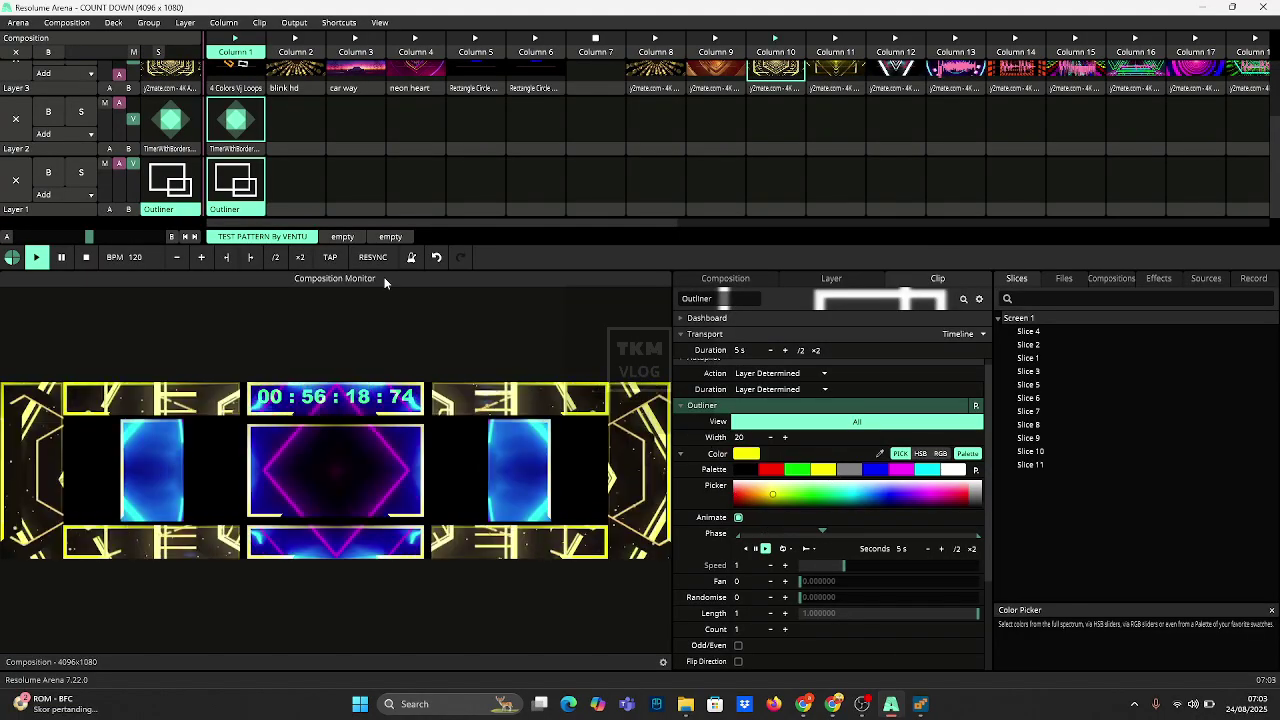
- Reopen the Advanced Output slice mapping, then save and close it
click(294, 22)
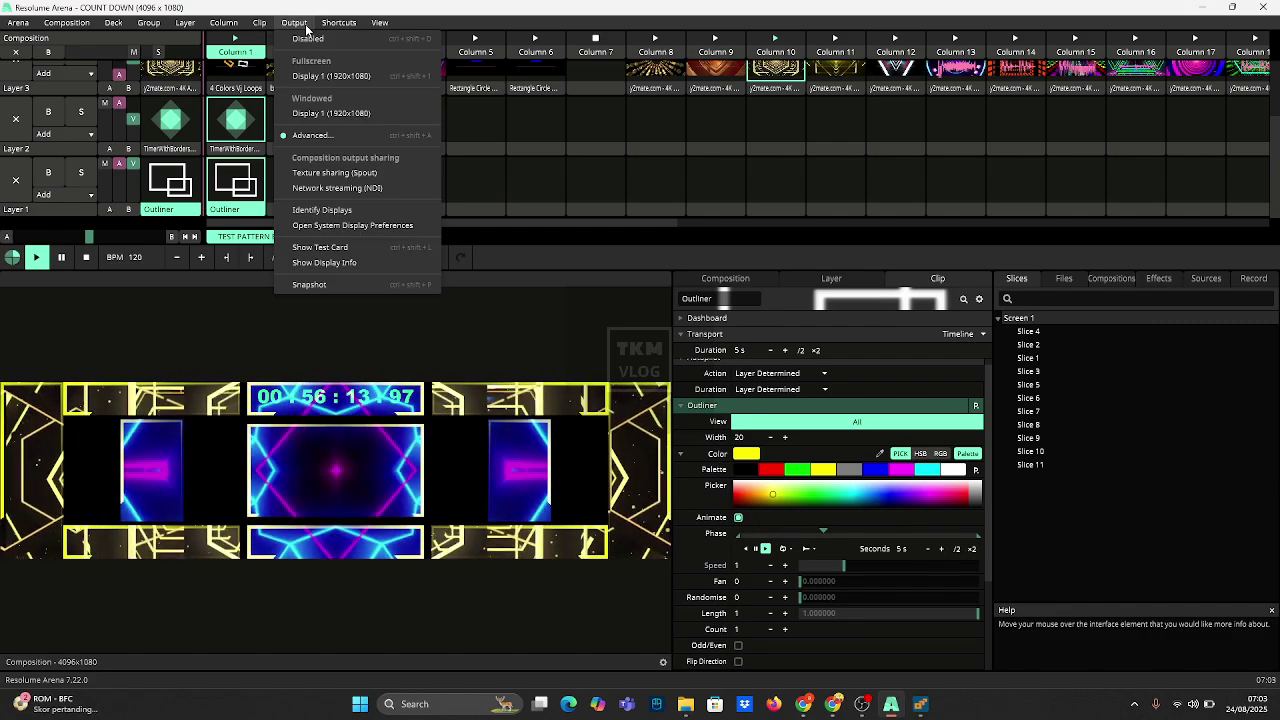
click(312, 135)
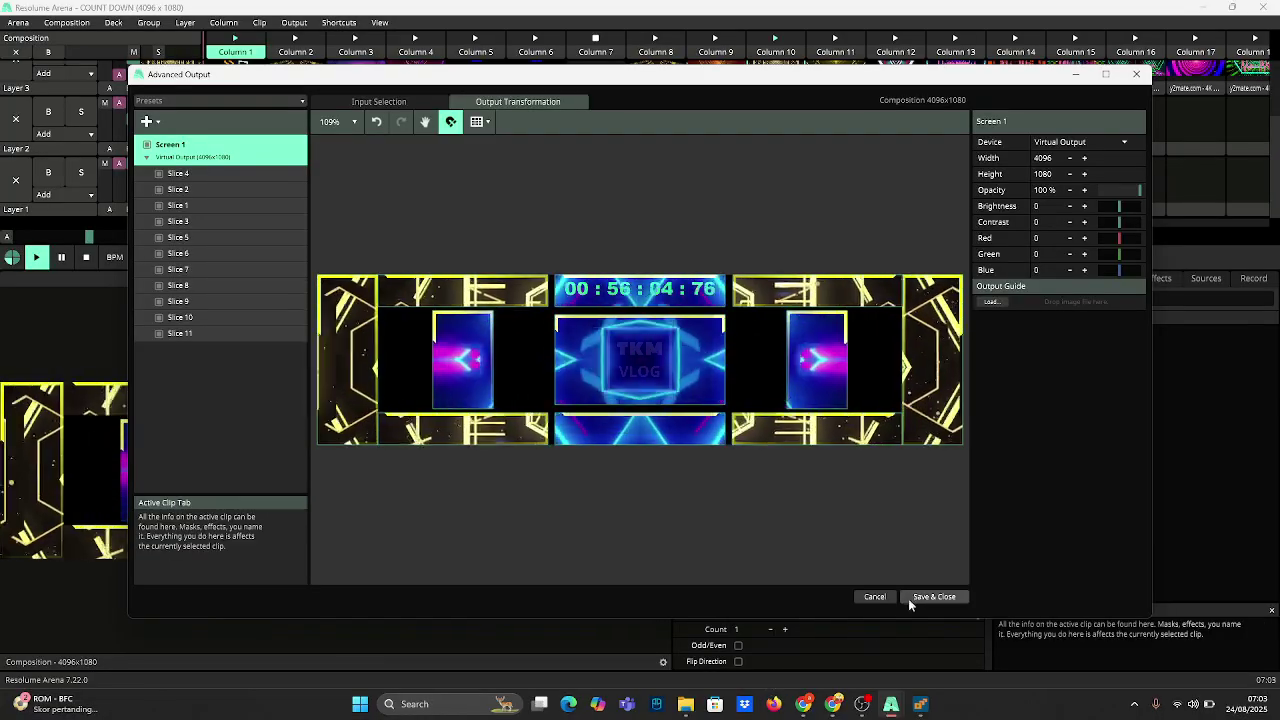
click(910, 596)
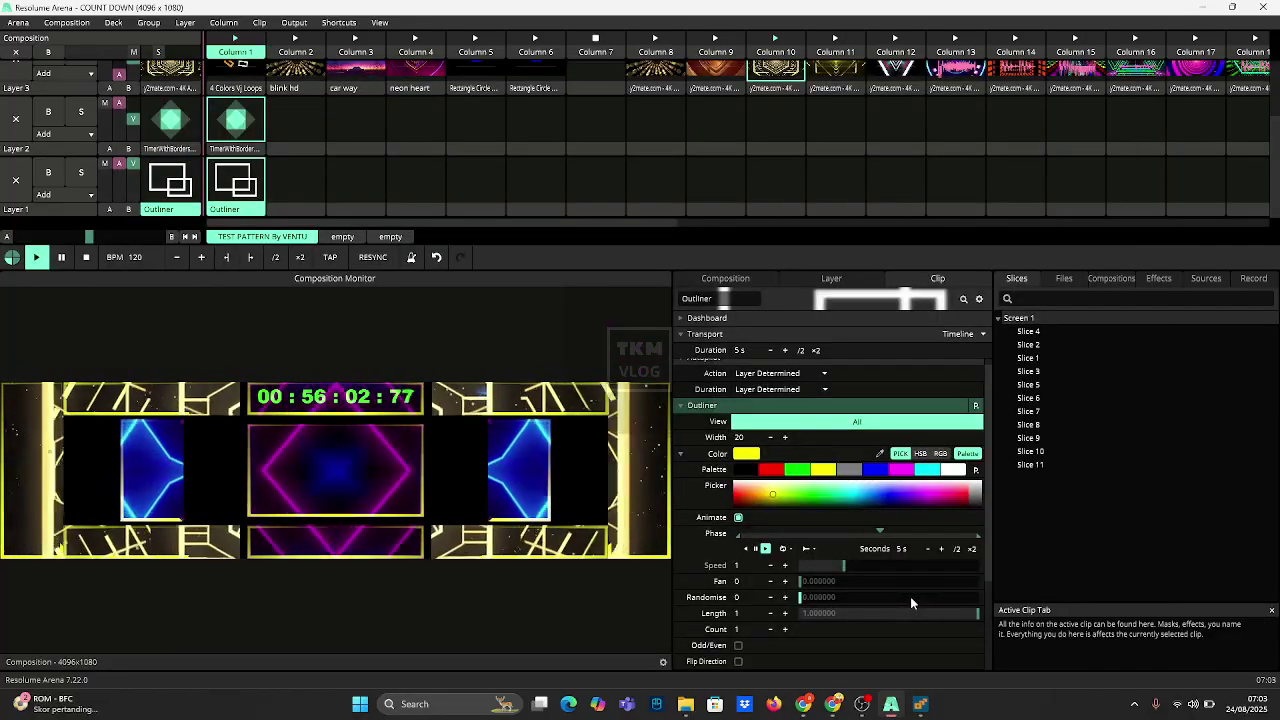